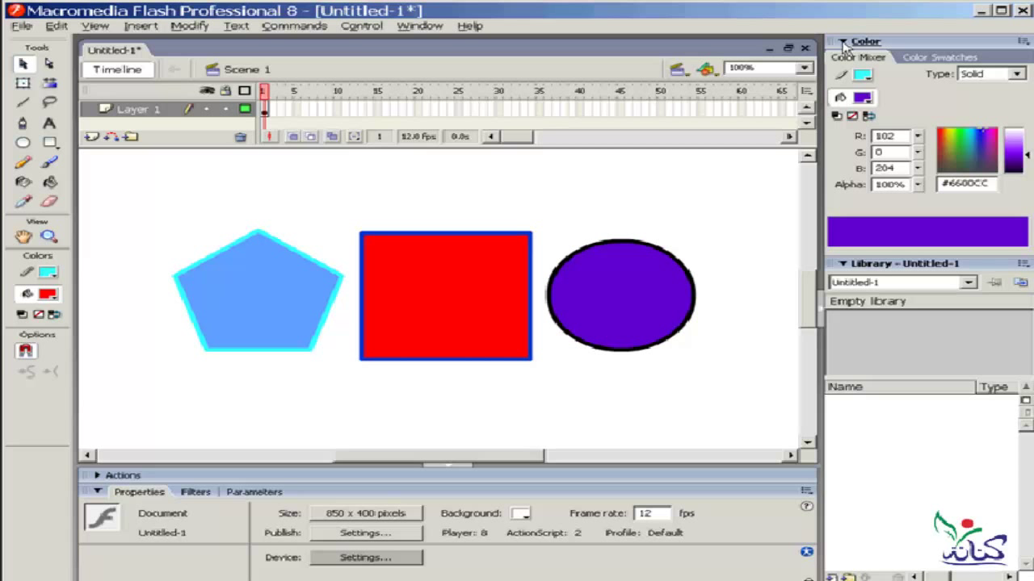
Step: Reopen the Color Mixer panel from the panel list
left_click(422, 26)
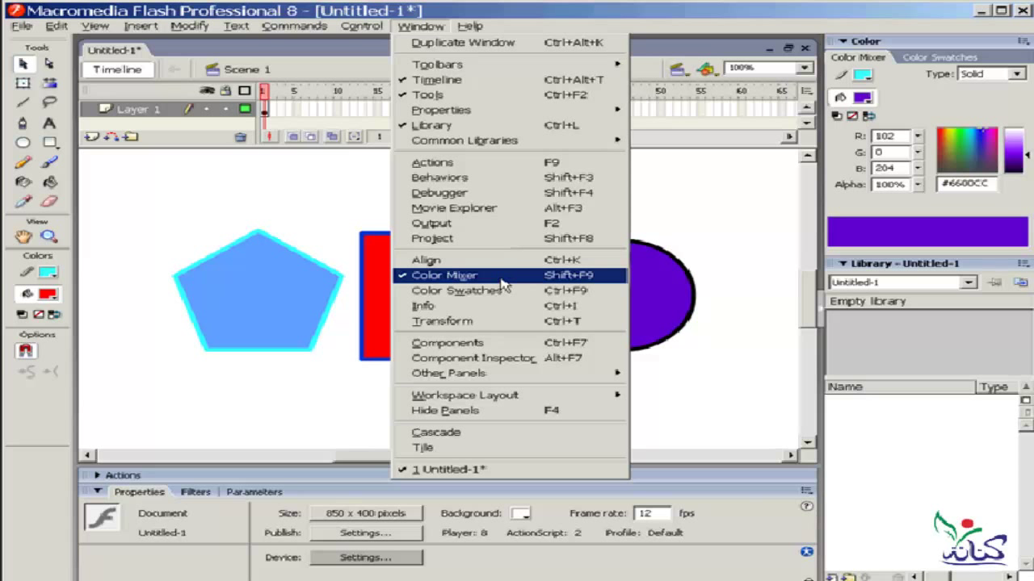
left_click(500, 283)
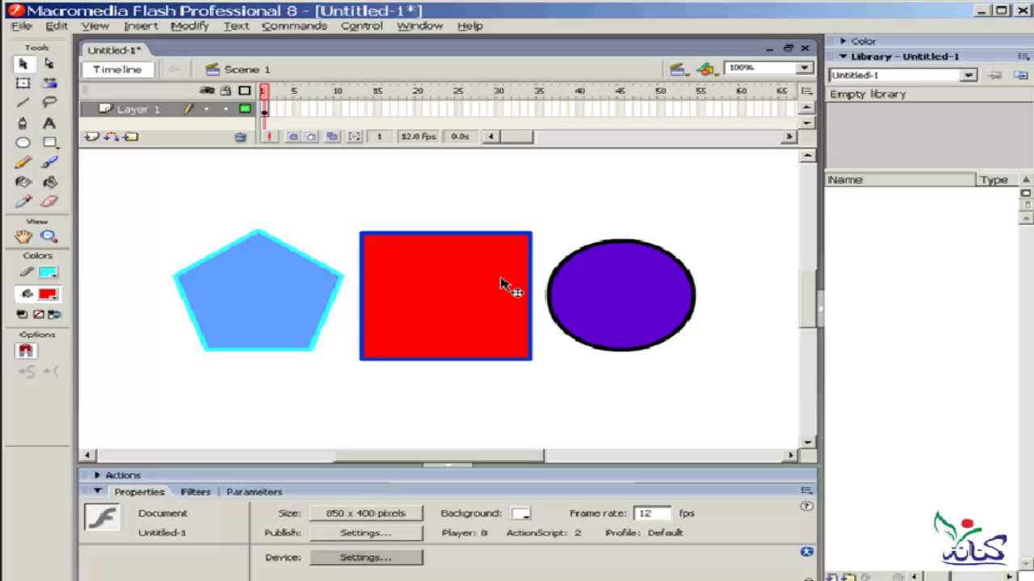
left_click(858, 42)
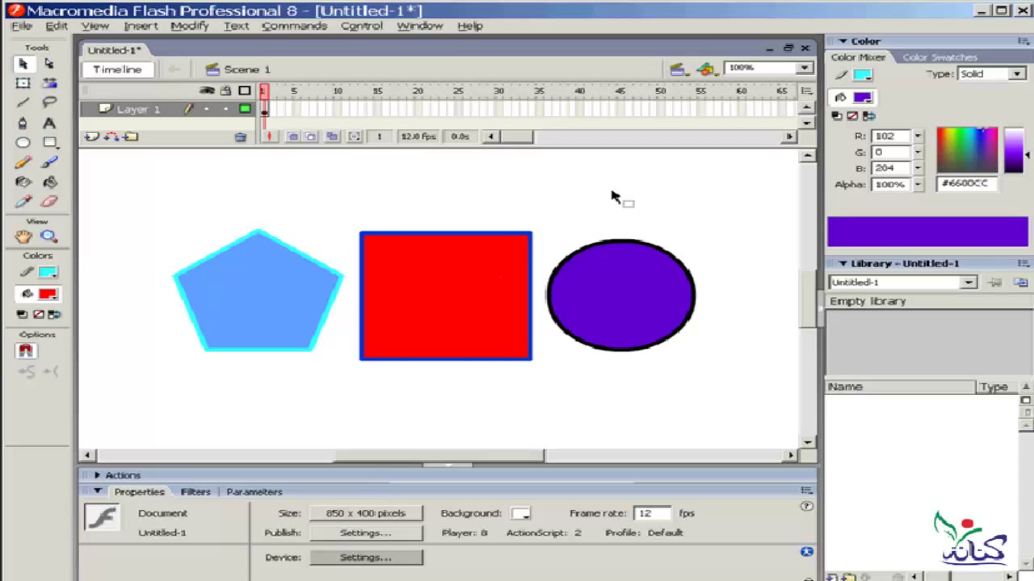
Step: Select the pentagon's fill and outline, pick grey #999999 as the fill colour, then deselect
left_click(263, 291)
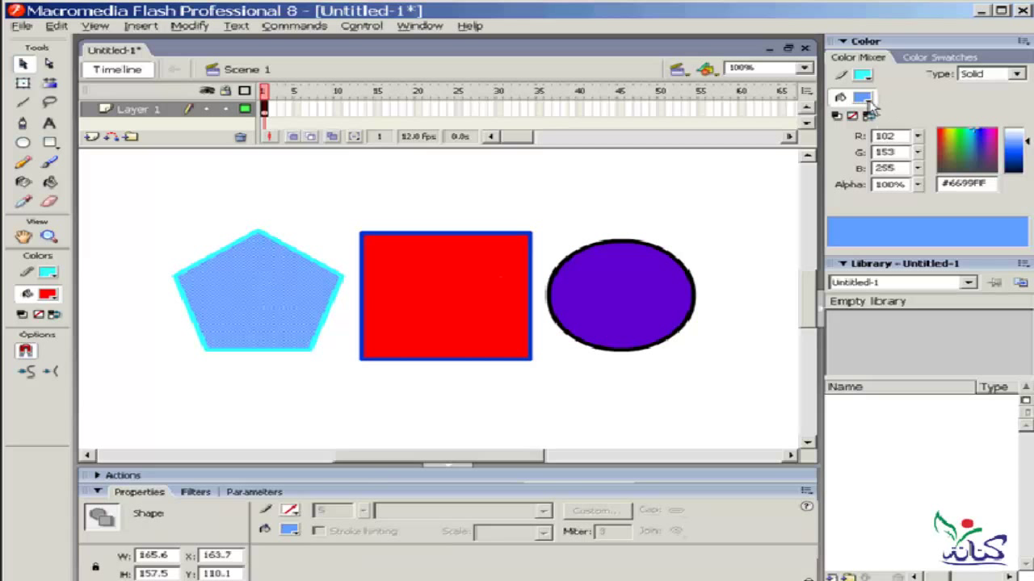
double_click(310, 260)
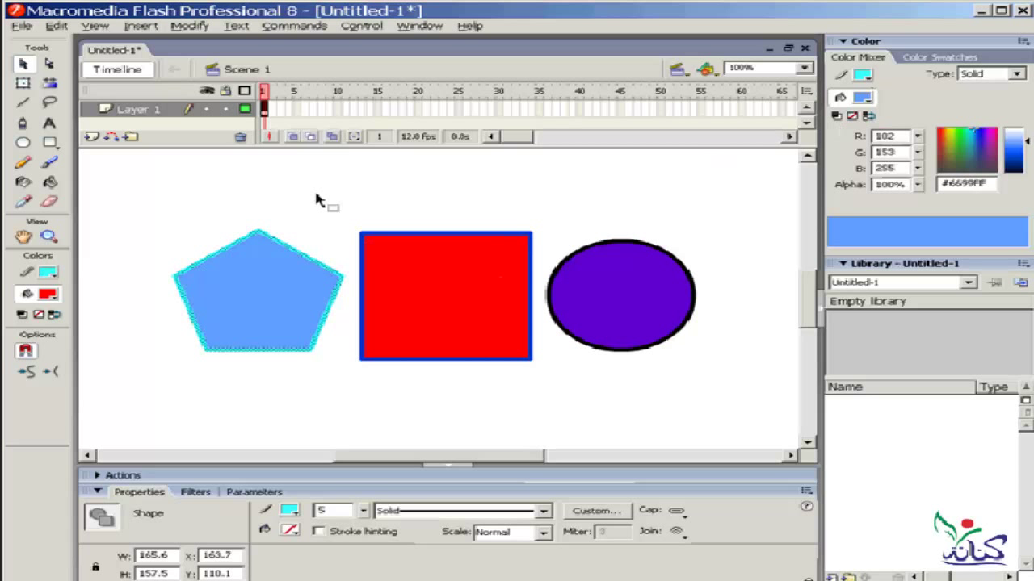
left_click(400, 203)
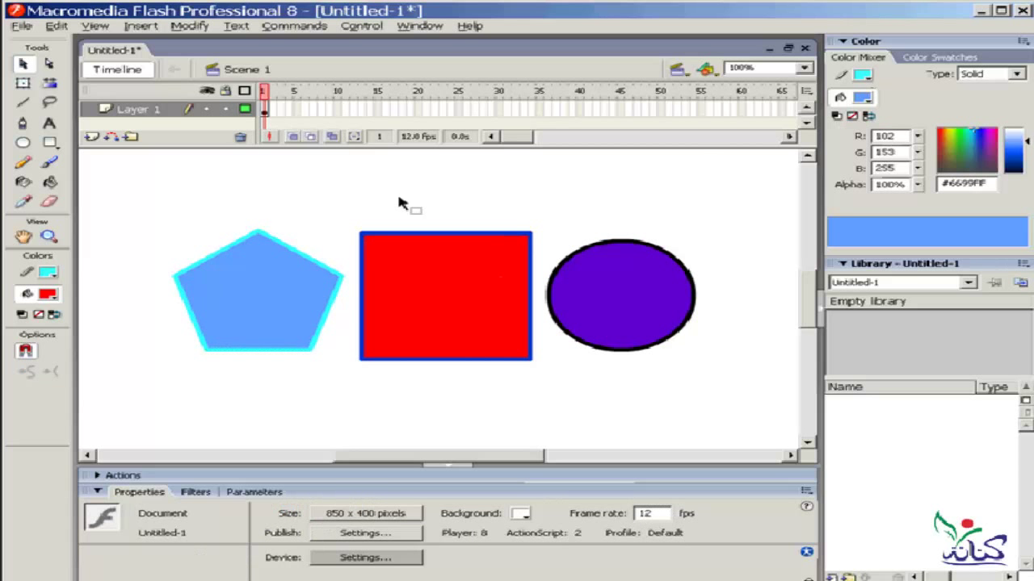
left_click(306, 259)
double_click(306, 259)
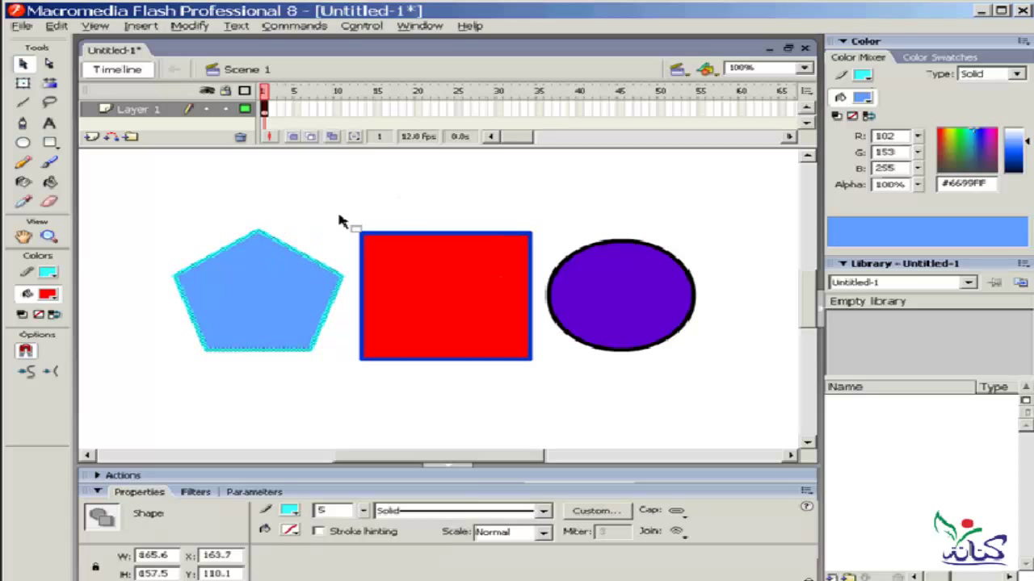
left_click(864, 98)
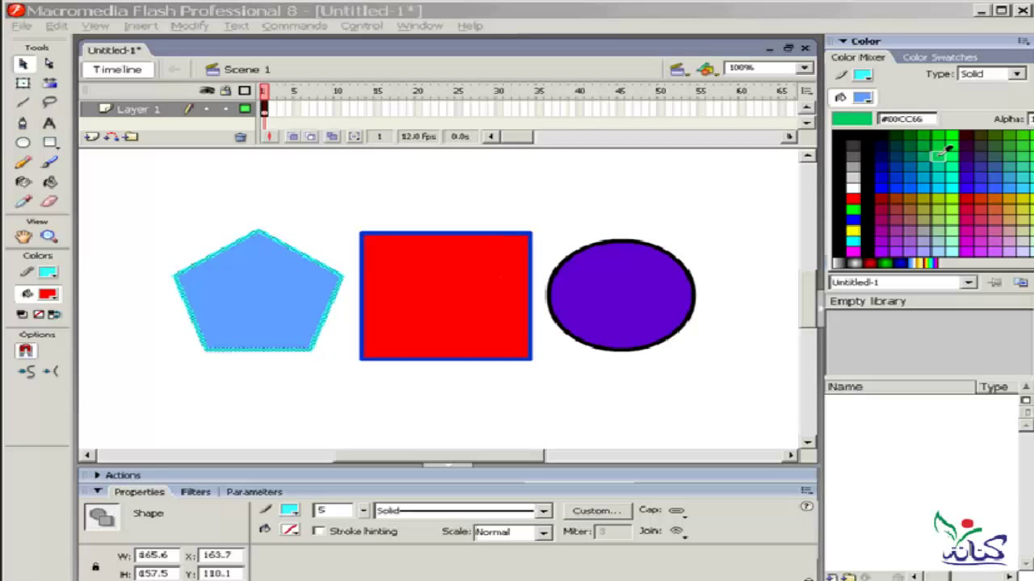
left_click(853, 166)
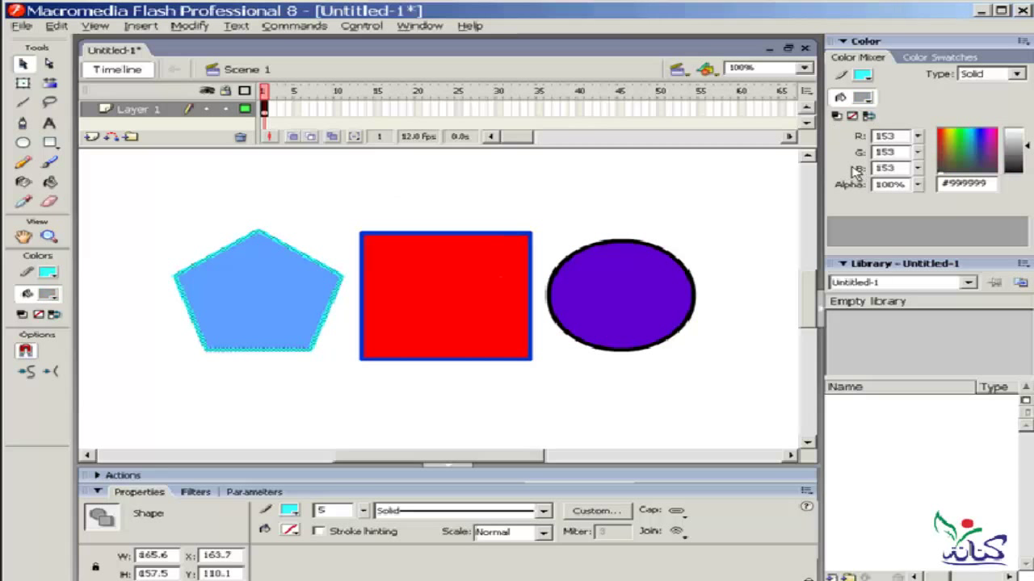
left_click(603, 188)
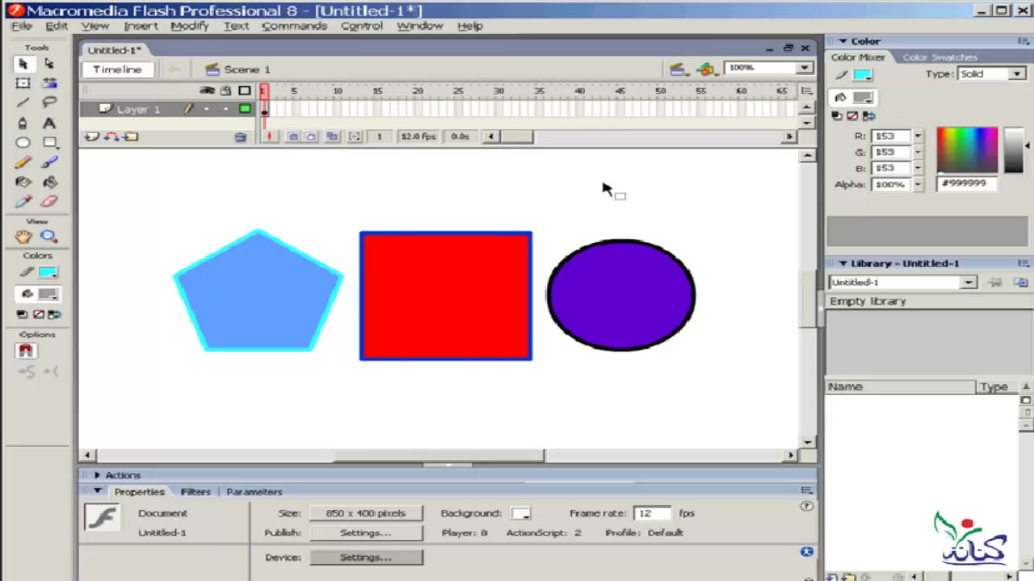
Step: Give the pentagon fill dark blue #003366 from the fill swatches
left_click(253, 297)
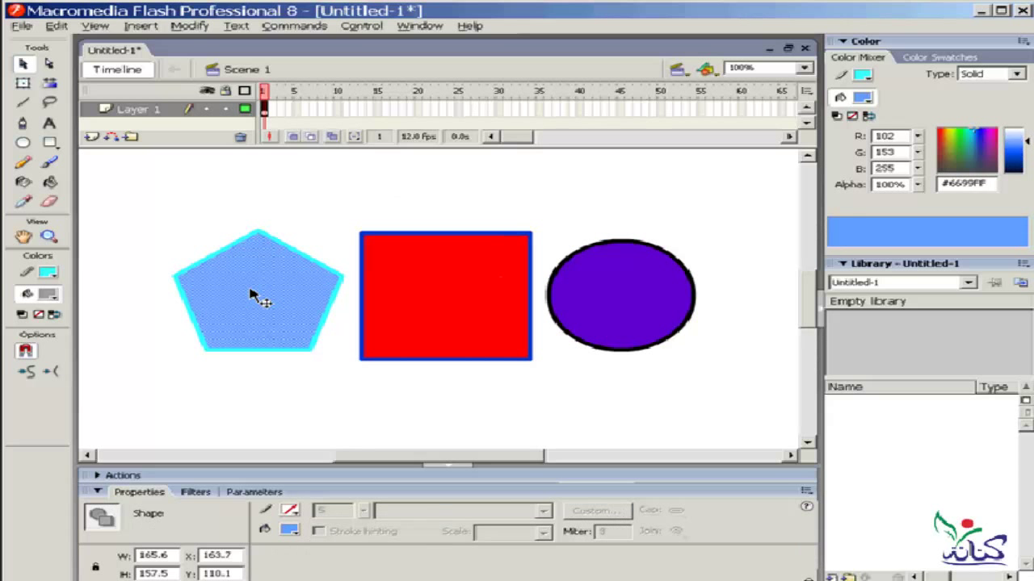
left_click(864, 101)
left_click(901, 163)
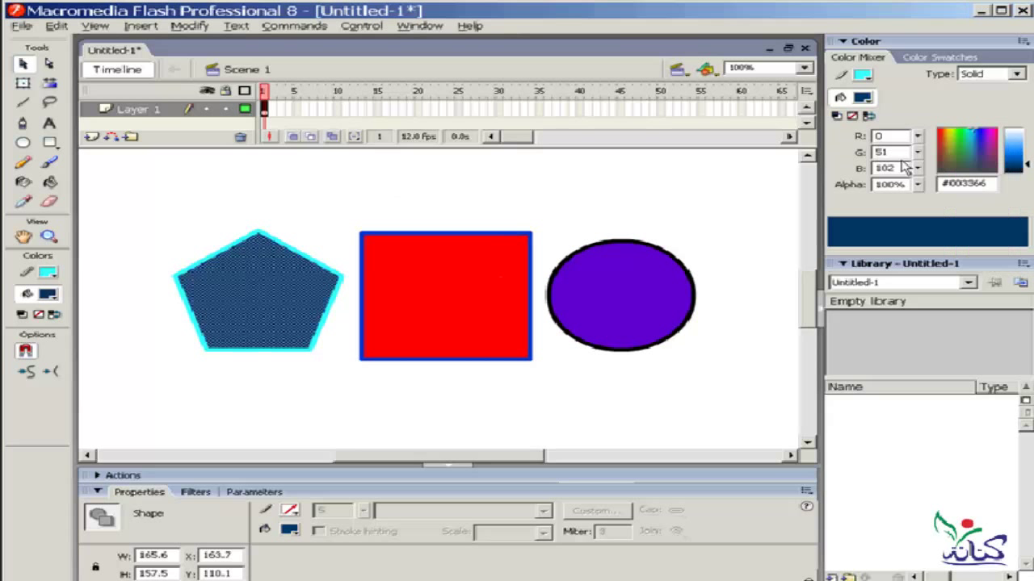
left_click(407, 206)
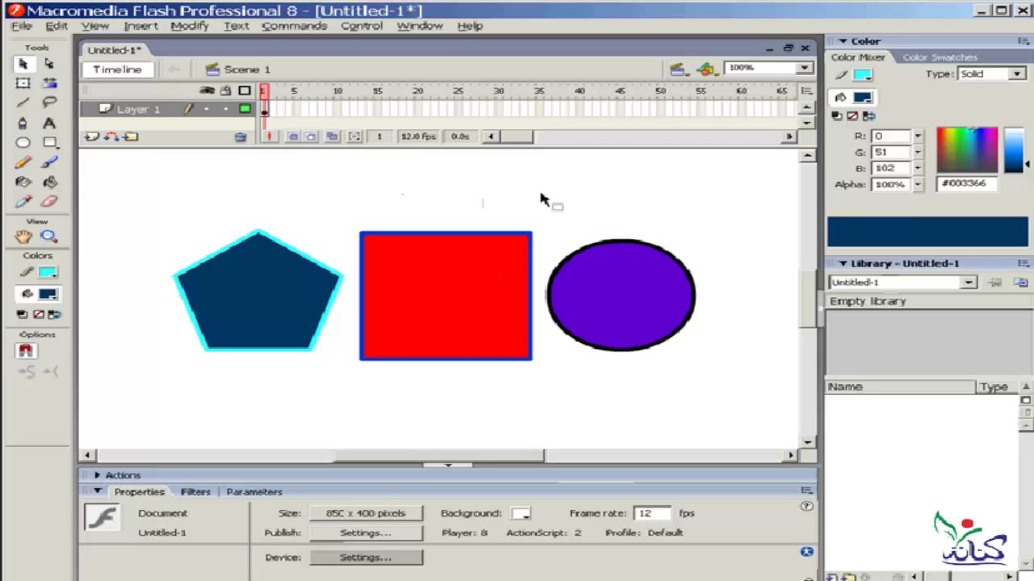
Step: Adjust the blue fill's brightness in the Color Mixer, settling on #015981
left_click(260, 297)
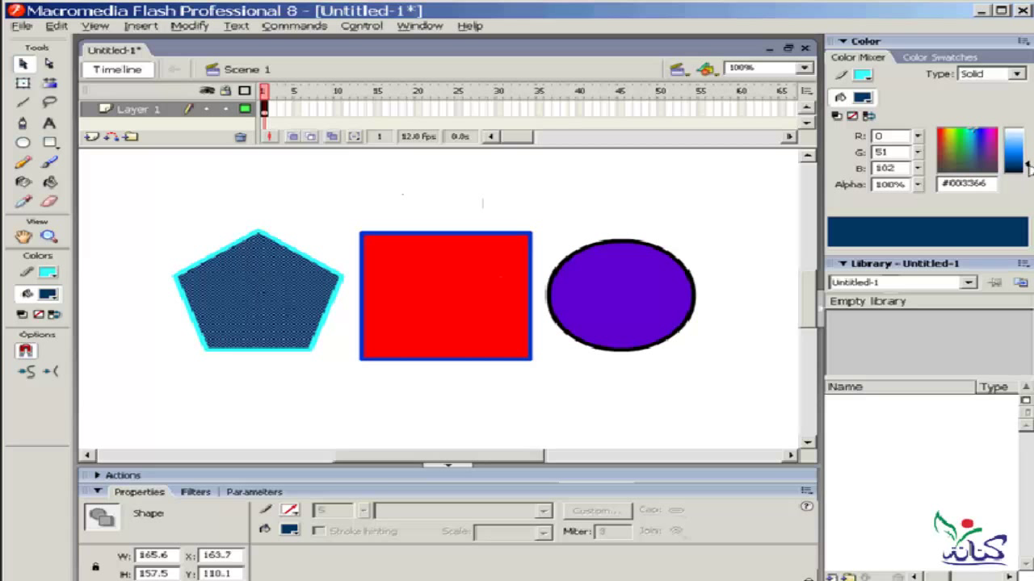
left_click_drag(1029, 168, 1028, 148)
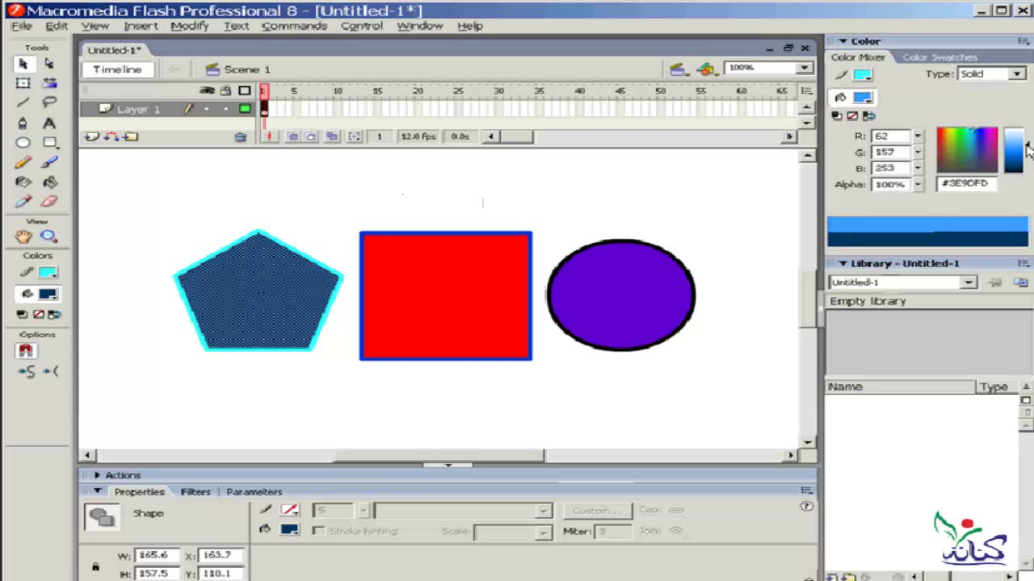
left_click_drag(1029, 148, 1028, 146)
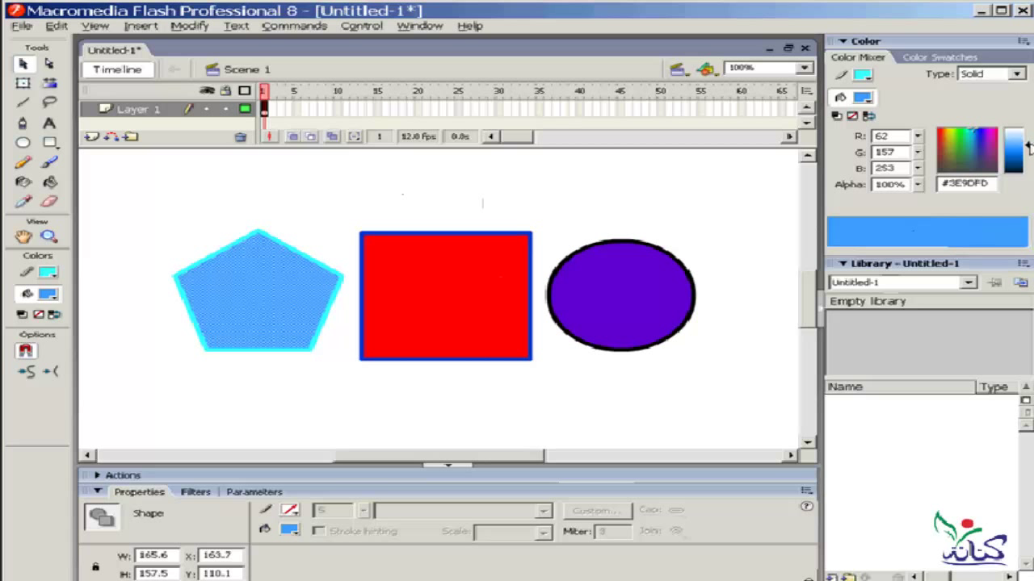
left_click_drag(1027, 145, 1028, 161)
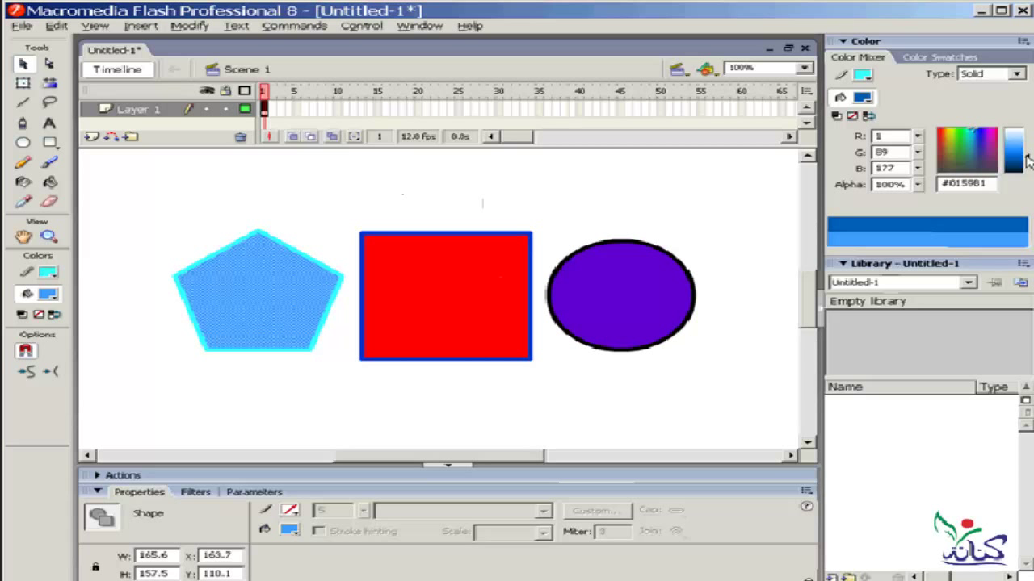
left_click_drag(1027, 161, 1027, 160)
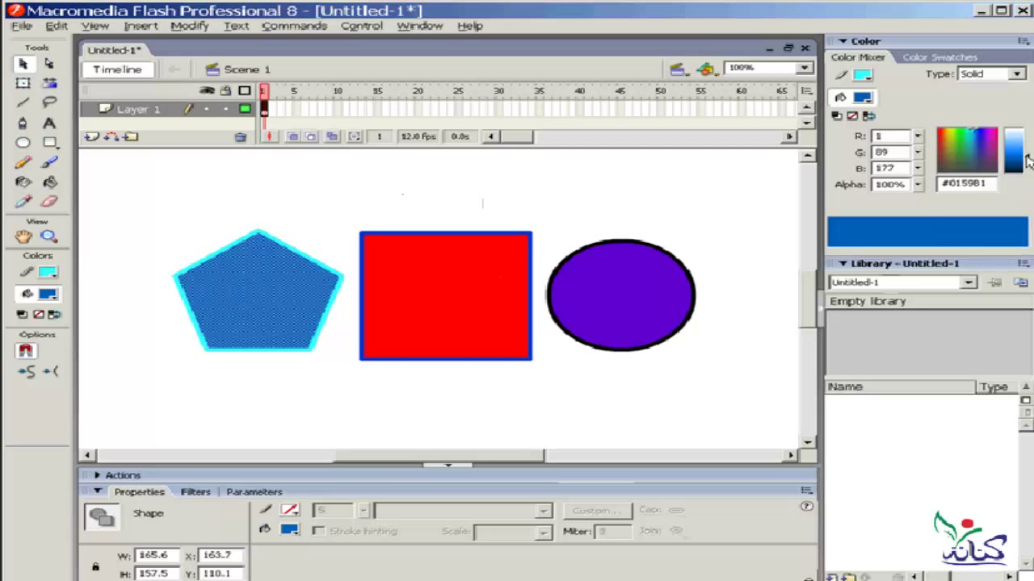
Step: Try spectrum colours, settle on olive #9B8D17, and lower the fill alpha to 44%
left_click(953, 153)
left_click_drag(975, 154, 976, 158)
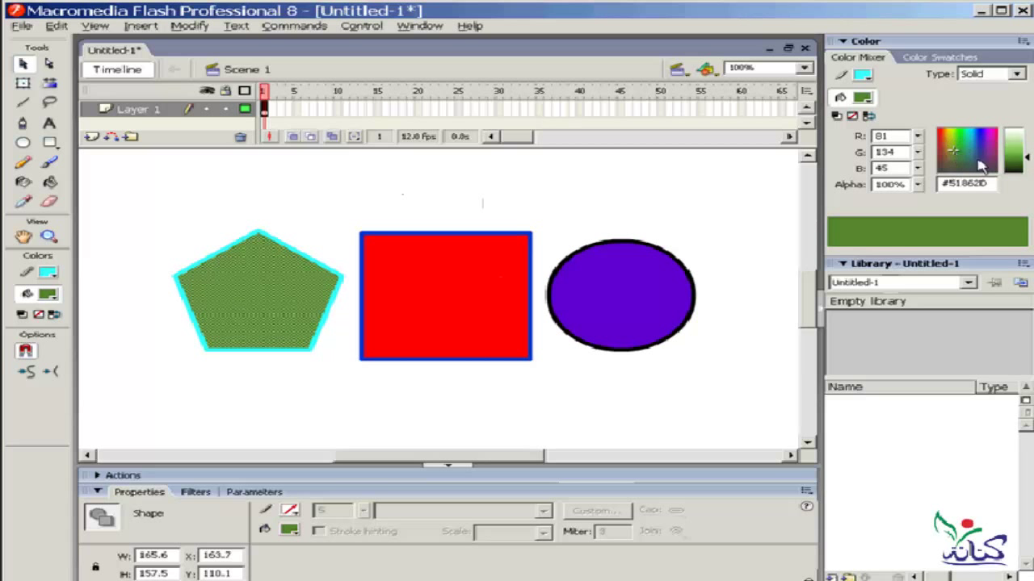
left_click(989, 145)
left_click(949, 144)
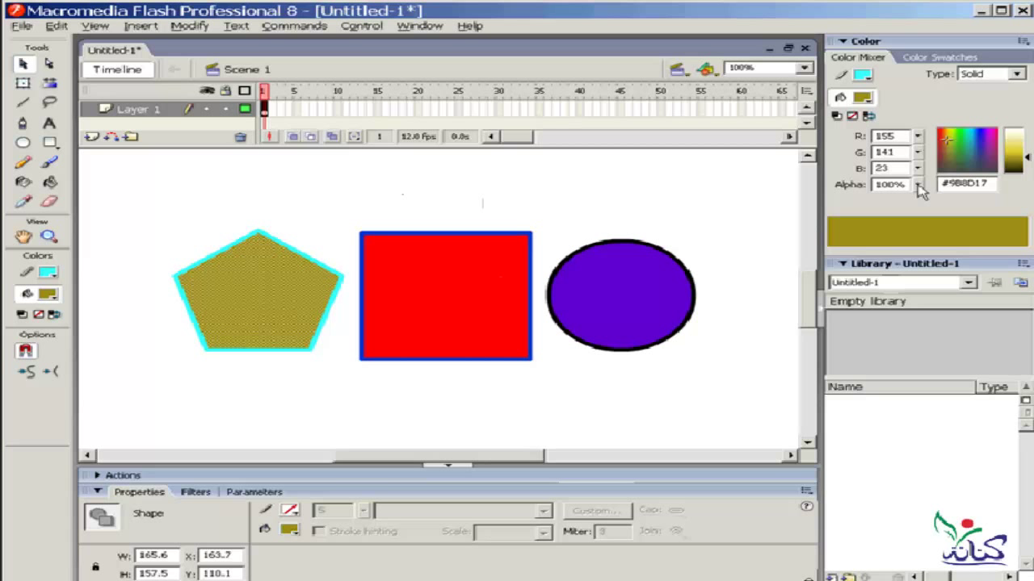
left_click_drag(919, 186, 921, 211)
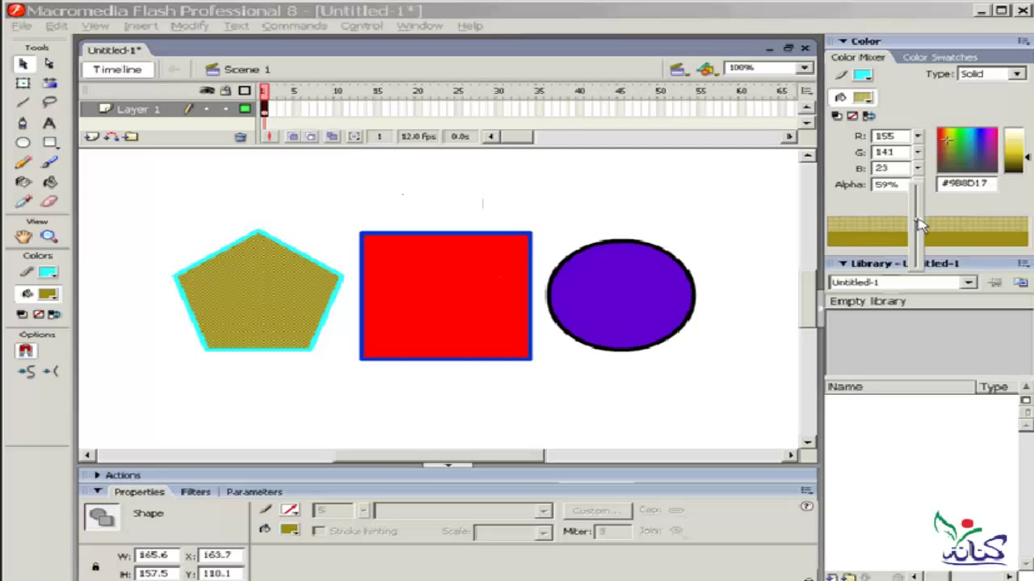
left_click_drag(920, 212, 922, 238)
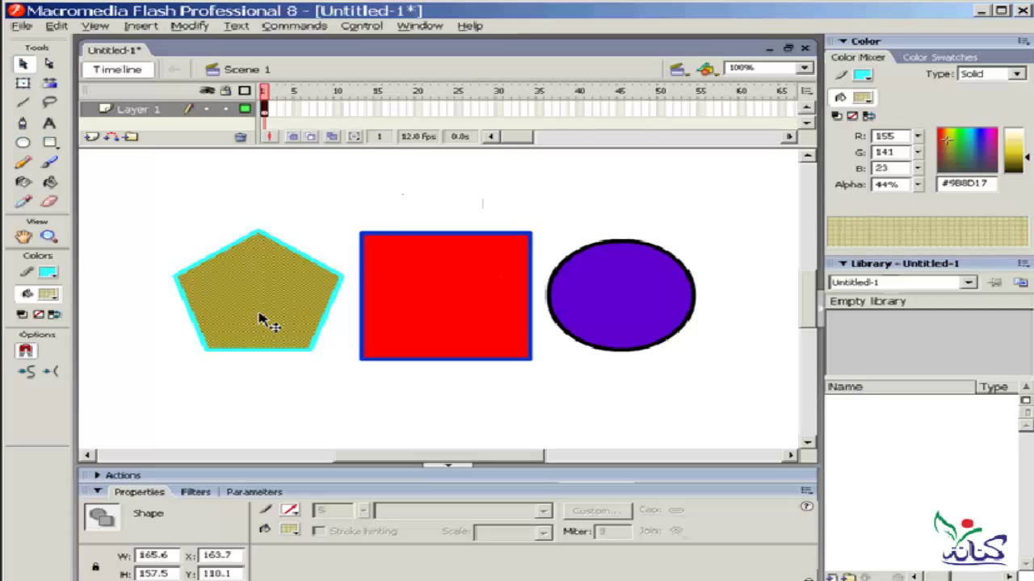
left_click(315, 201)
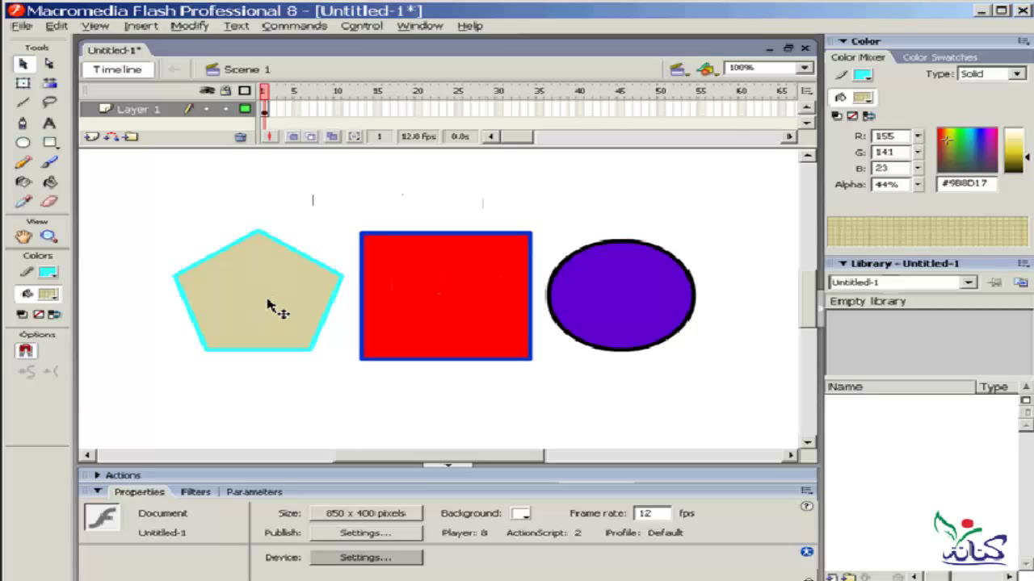
Step: Sample the pentagon's tan #DED39C with the eyedropper and select the red square's fill
left_click(55, 295)
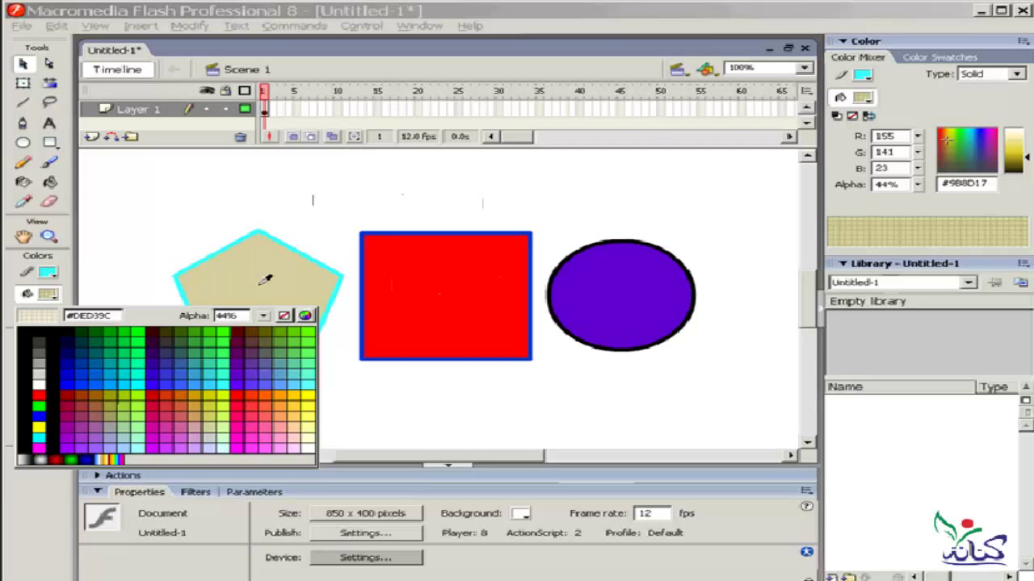
left_click(265, 279)
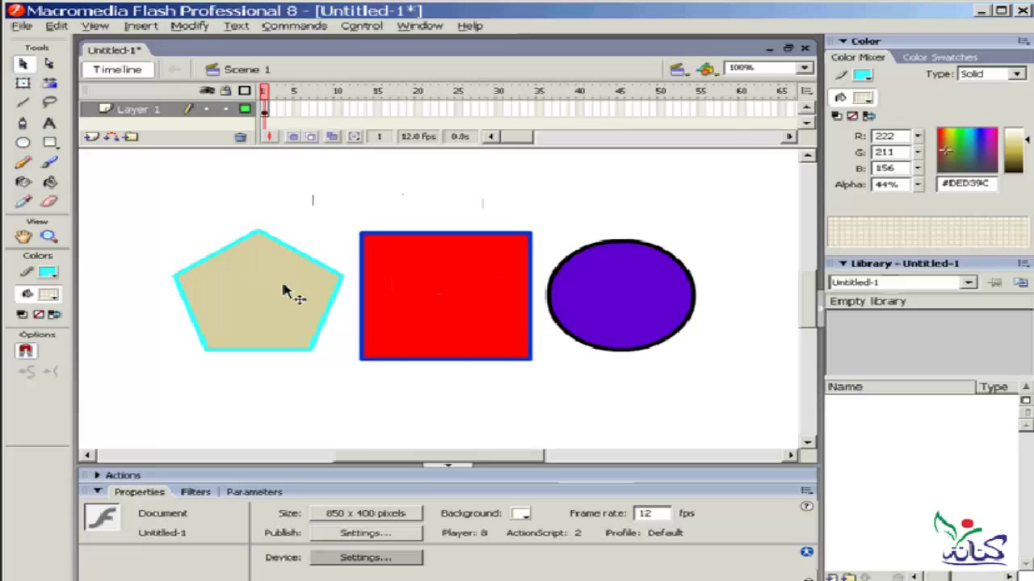
left_click(454, 293)
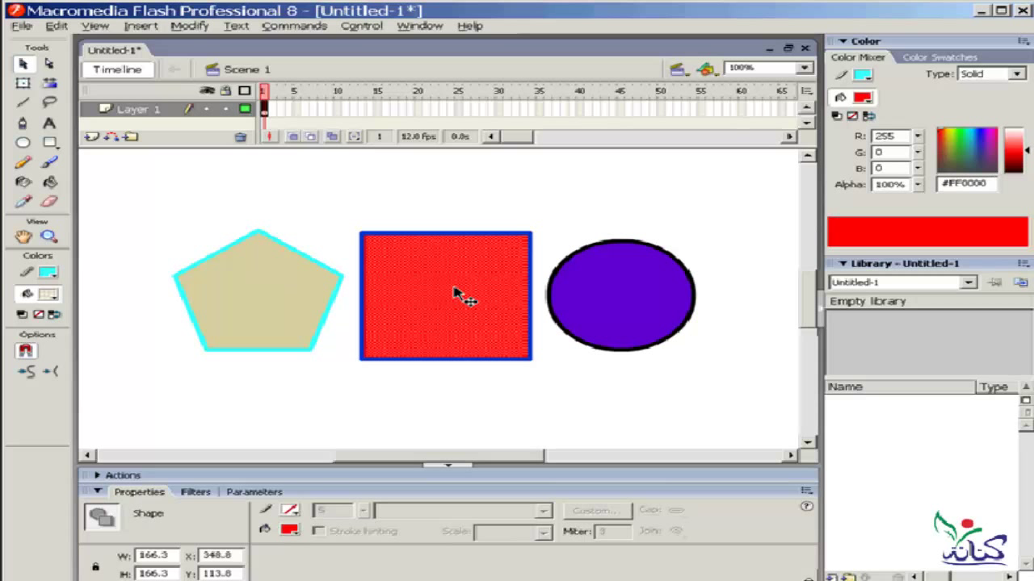
Step: Pour the translucent tan into the red square with the Paint Bucket, then return to selecting
left_click(51, 184)
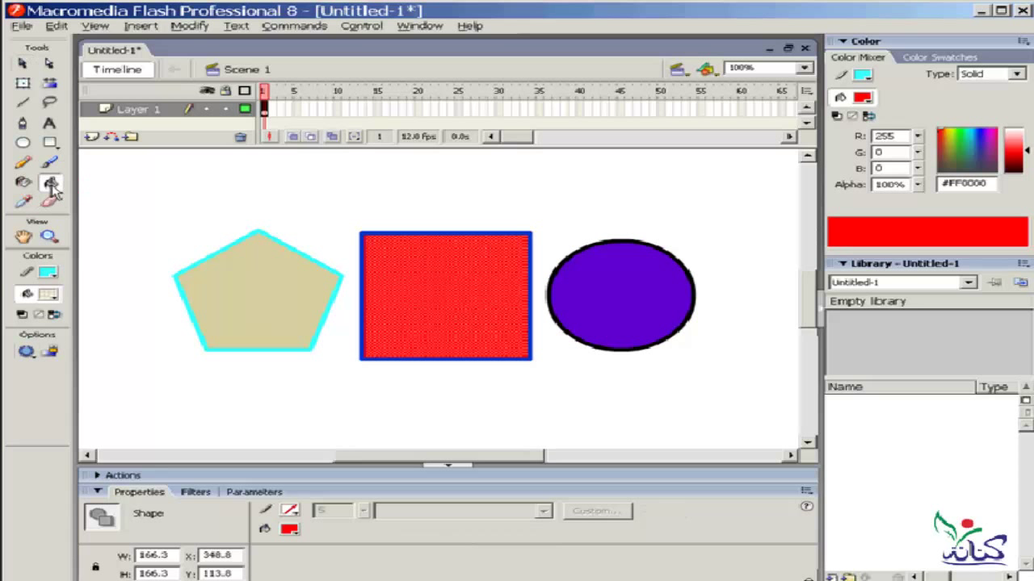
left_click(437, 264)
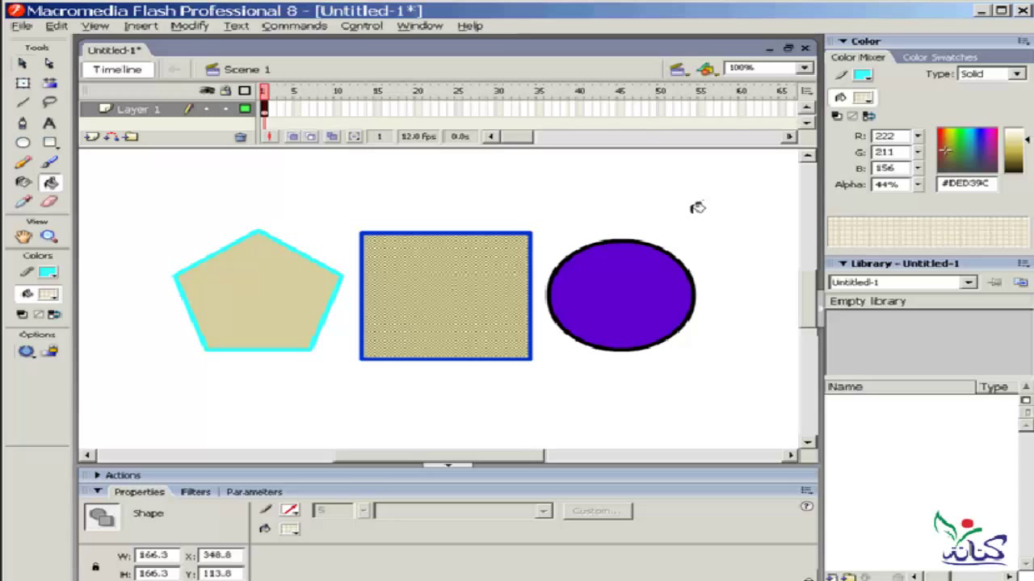
left_click(23, 64)
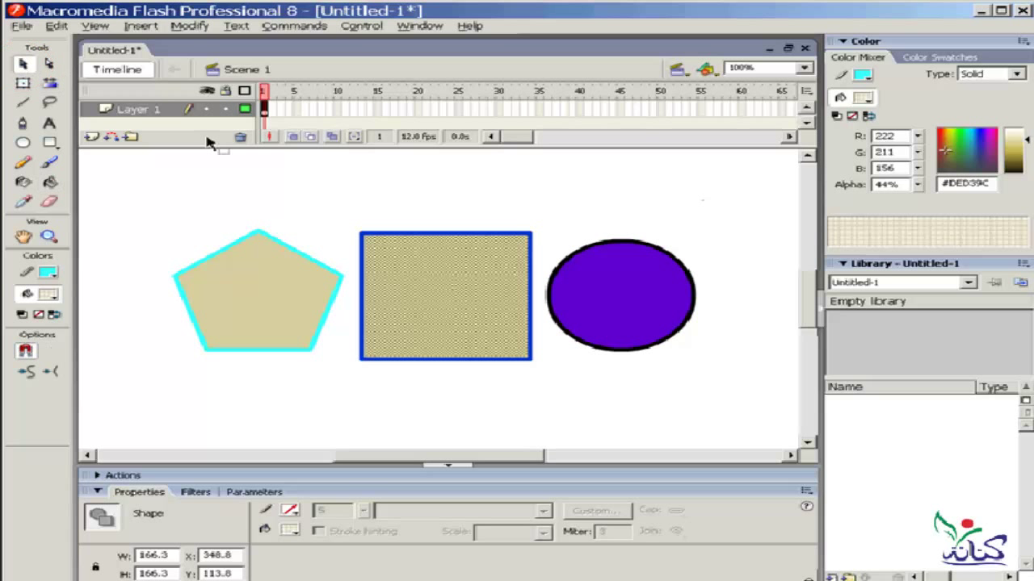
left_click(494, 234)
Step: Select the square's whole outline and recolour the stroke to brown #956F15
double_click(495, 235)
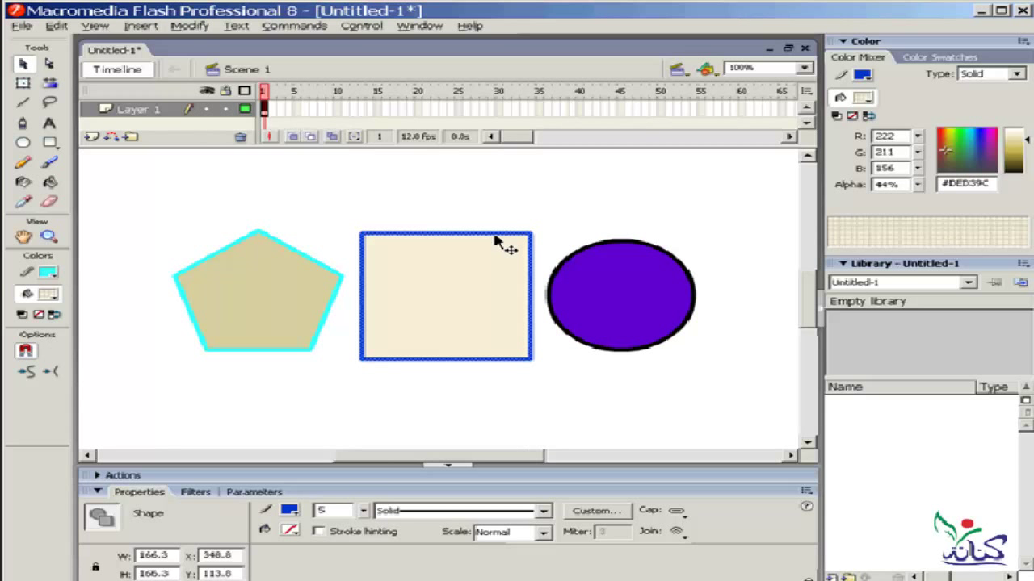
left_click(841, 75)
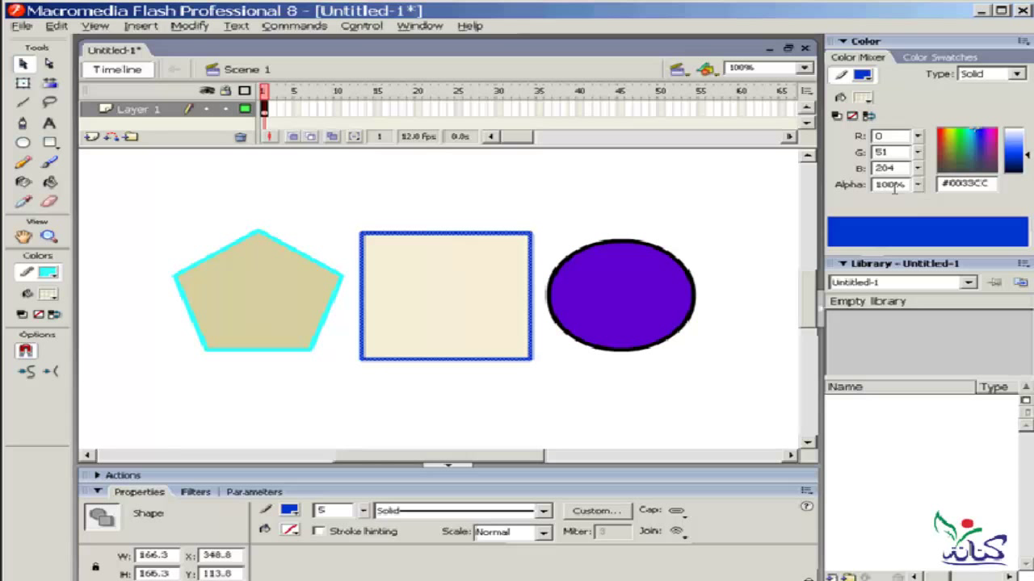
left_click_drag(1027, 159, 1027, 147)
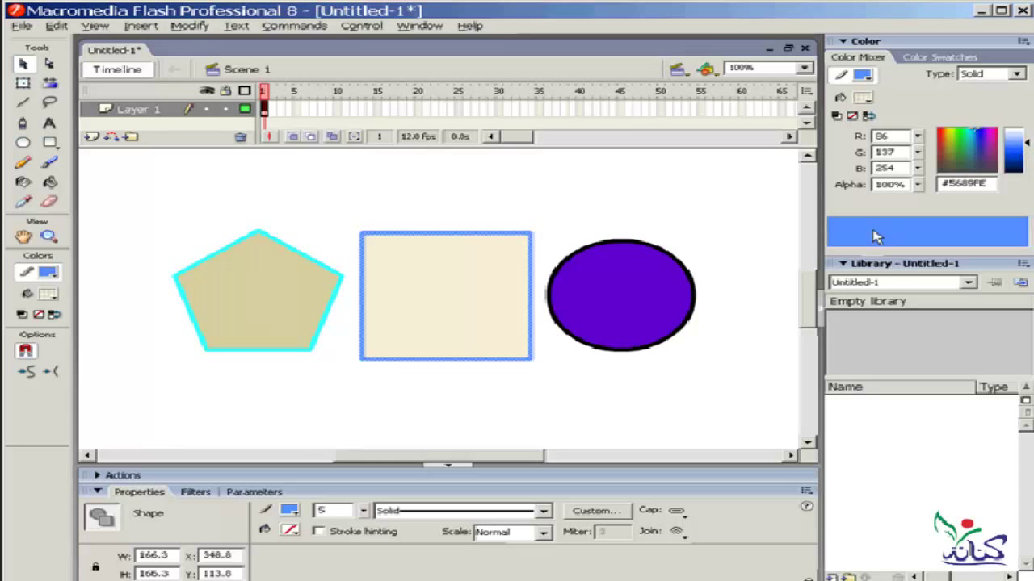
left_click_drag(1026, 144, 1027, 171)
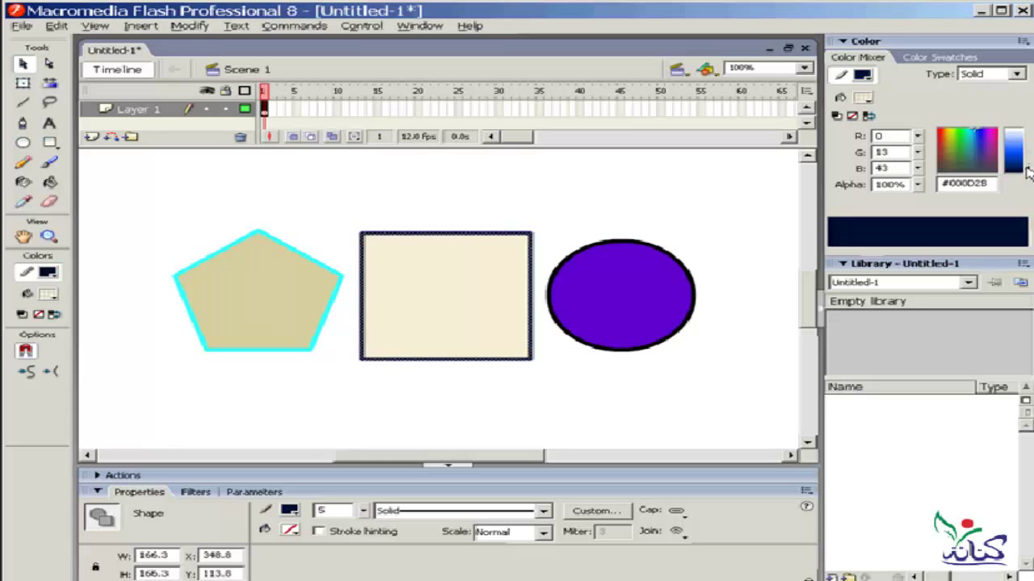
left_click_drag(1027, 171, 1027, 161)
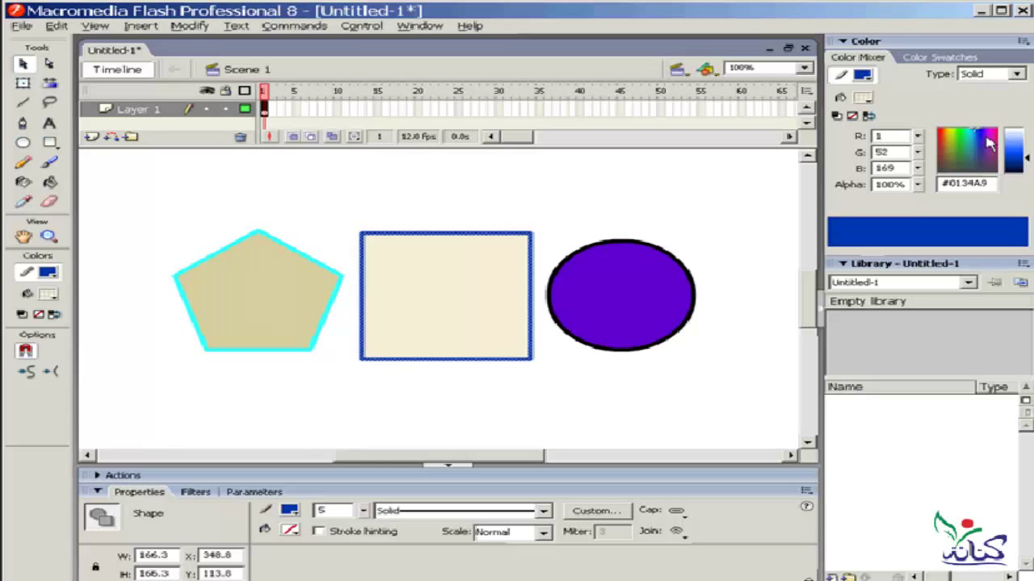
mouse_move(964, 148)
left_mouse_down()
mouse_move(946, 165)
mouse_move(988, 157)
left_mouse_up()
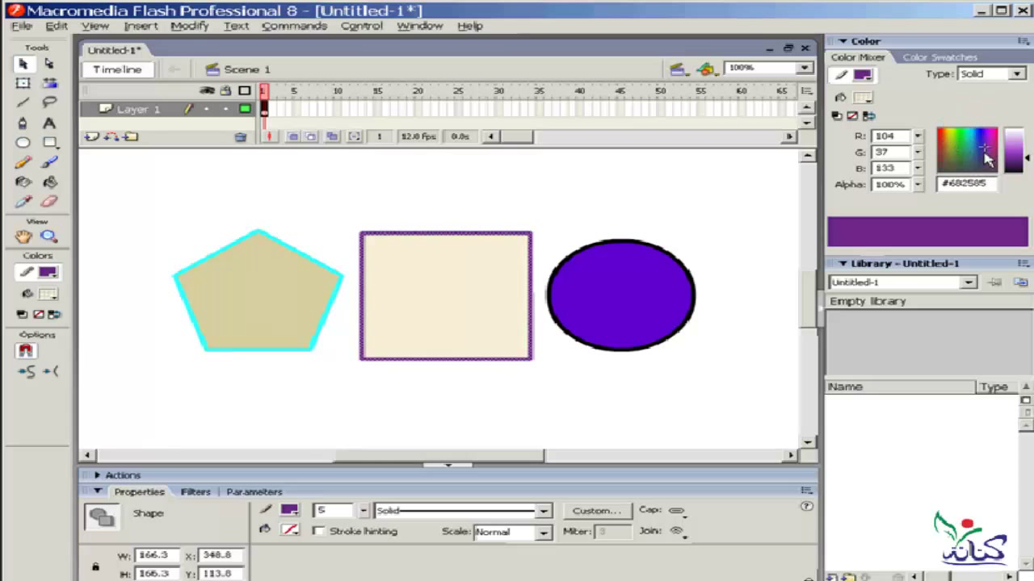
left_click(948, 144)
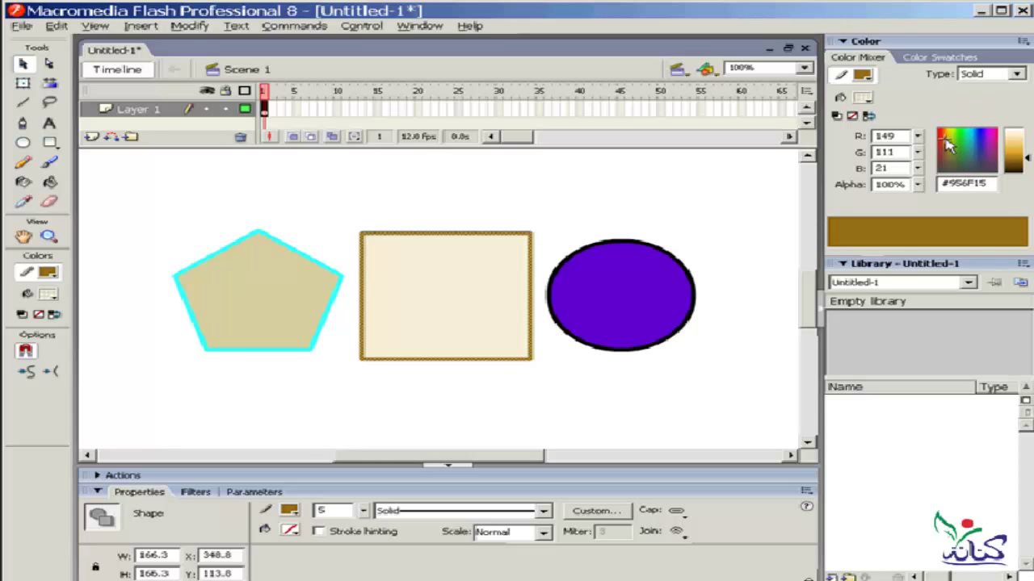
left_click(602, 196)
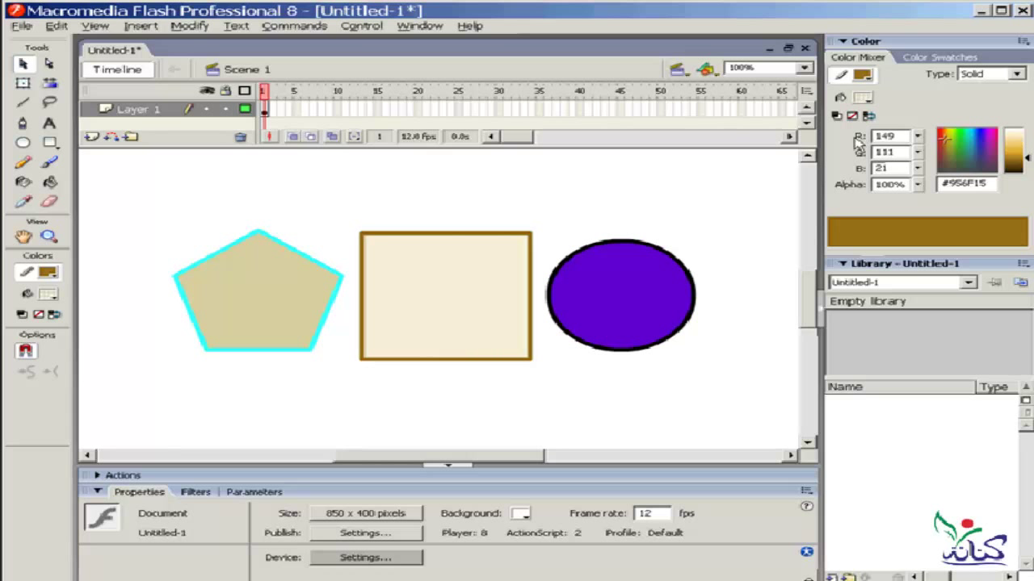
Step: Experiment with the red value slider in the Color Mixer
left_click(917, 137)
left_click_drag(919, 143, 921, 169)
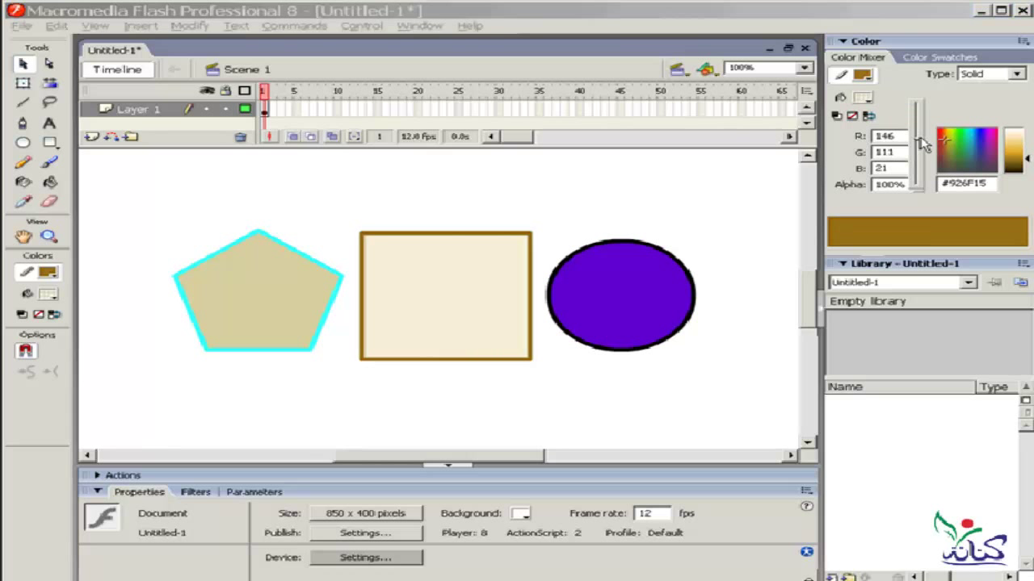
left_click_drag(921, 168, 921, 126)
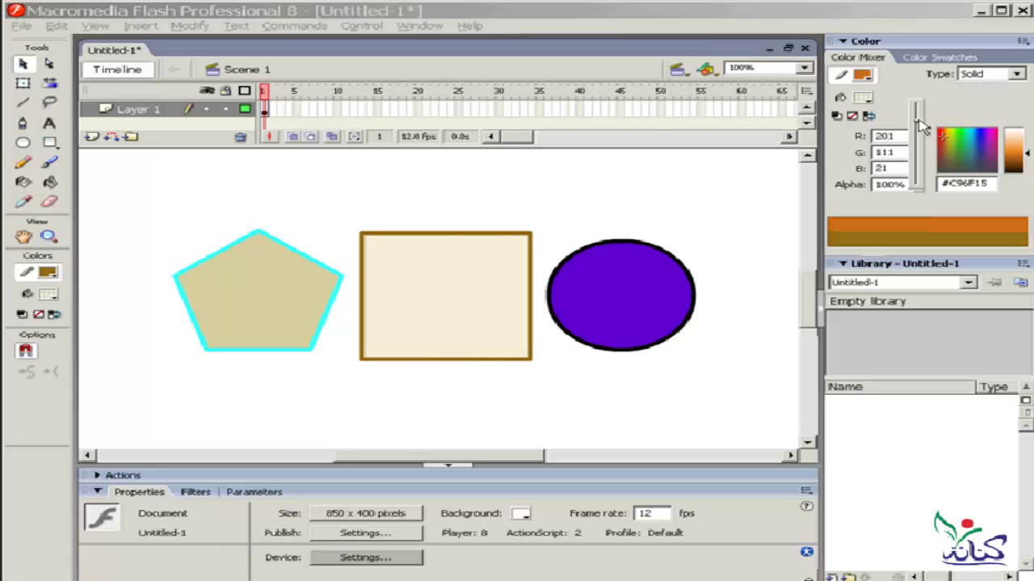
mouse_move(921, 126)
left_mouse_down()
mouse_move(919, 184)
mouse_move(908, 129)
mouse_move(919, 179)
mouse_move(916, 101)
mouse_move(916, 185)
mouse_move(917, 105)
left_mouse_up()
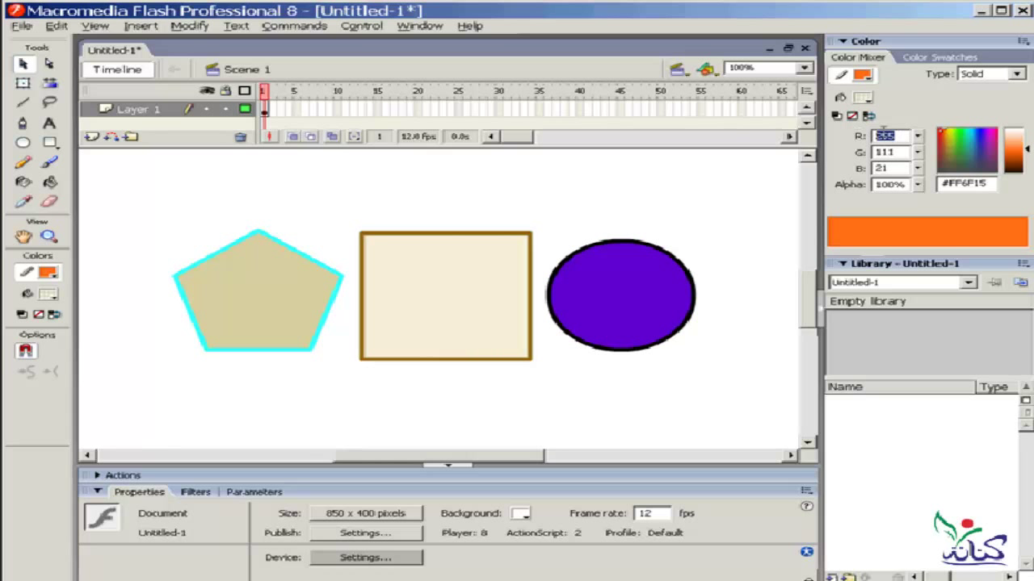
right_click(896, 136)
left_click(911, 183)
Step: Enter green 255 and blue 255, turning the stroke colour white
left_click(907, 151)
type("255")
key("Tab")
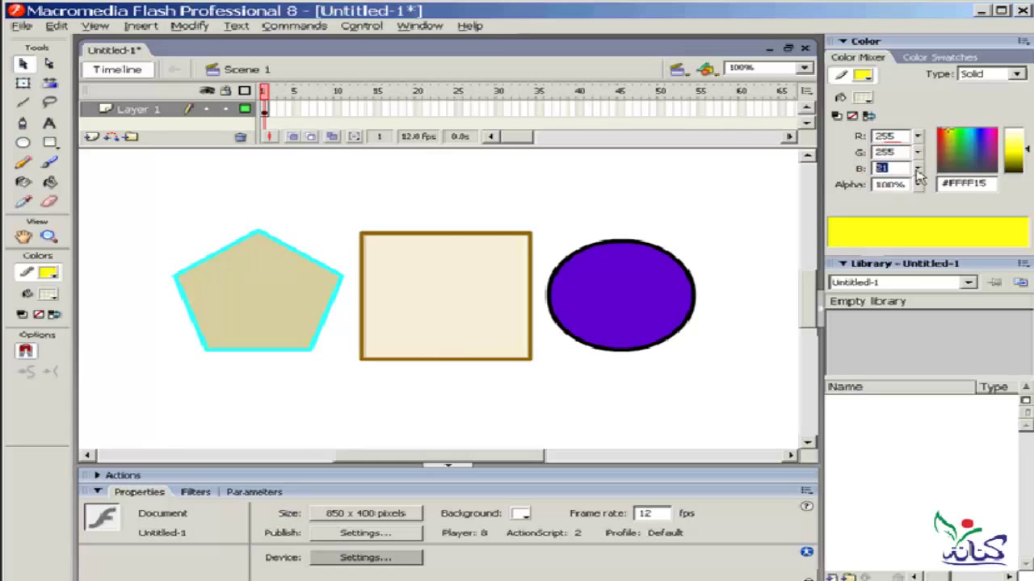
type("255")
key("Return")
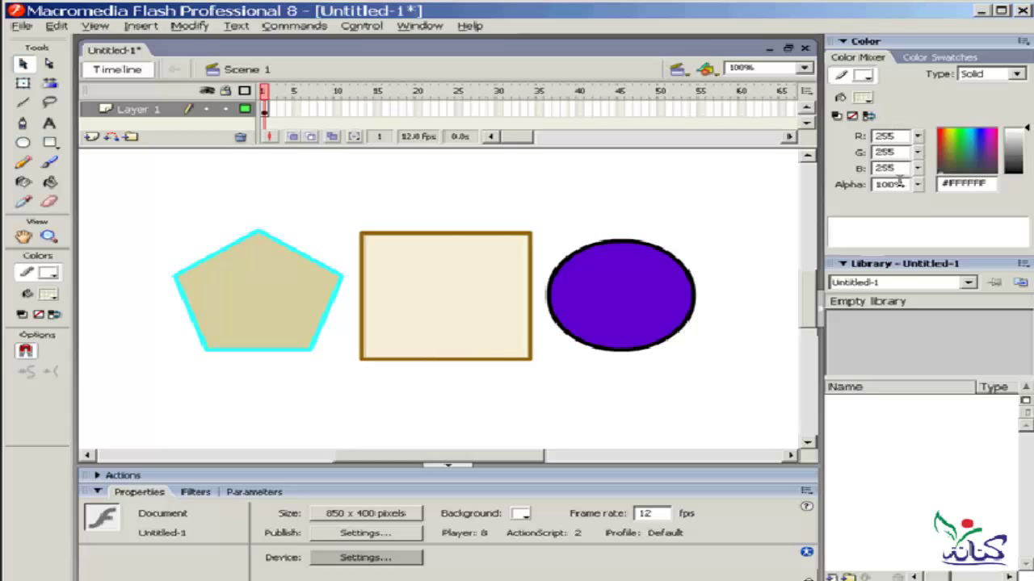
Step: Set red, green and blue all to 0, making the colour black
double_click(891, 136)
type("0")
key("Tab")
type("0")
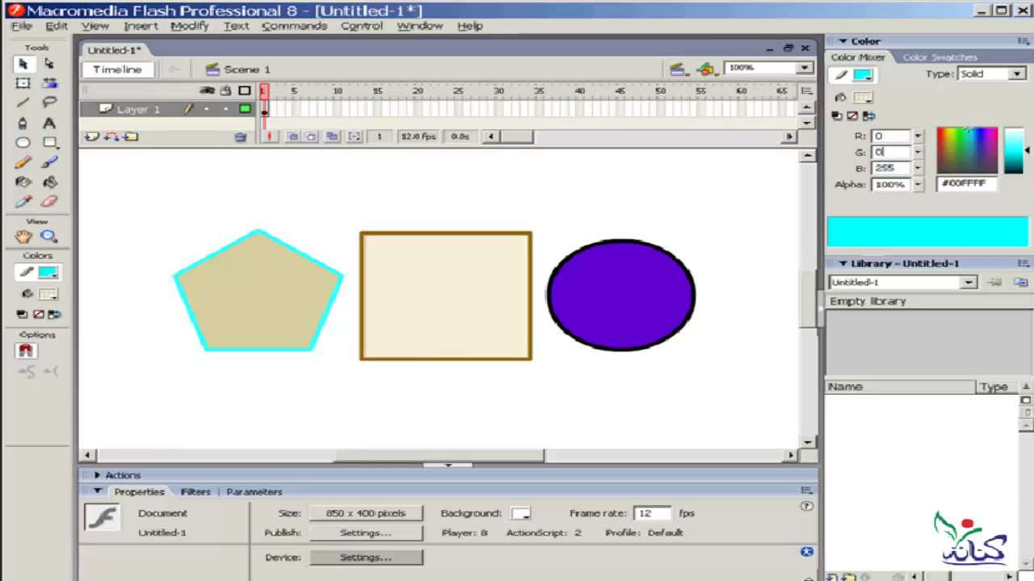
key("Tab")
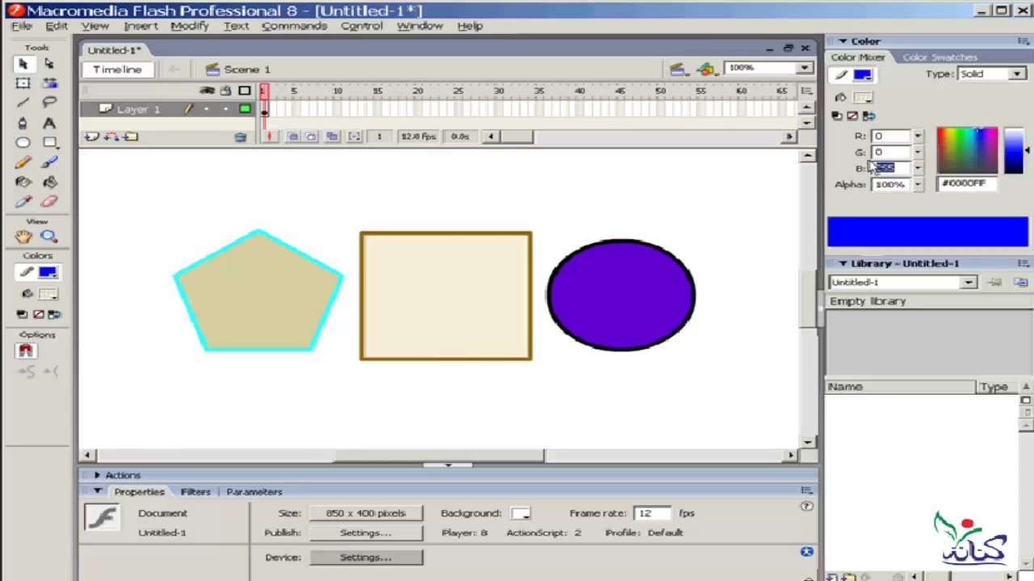
type("0")
key("Return")
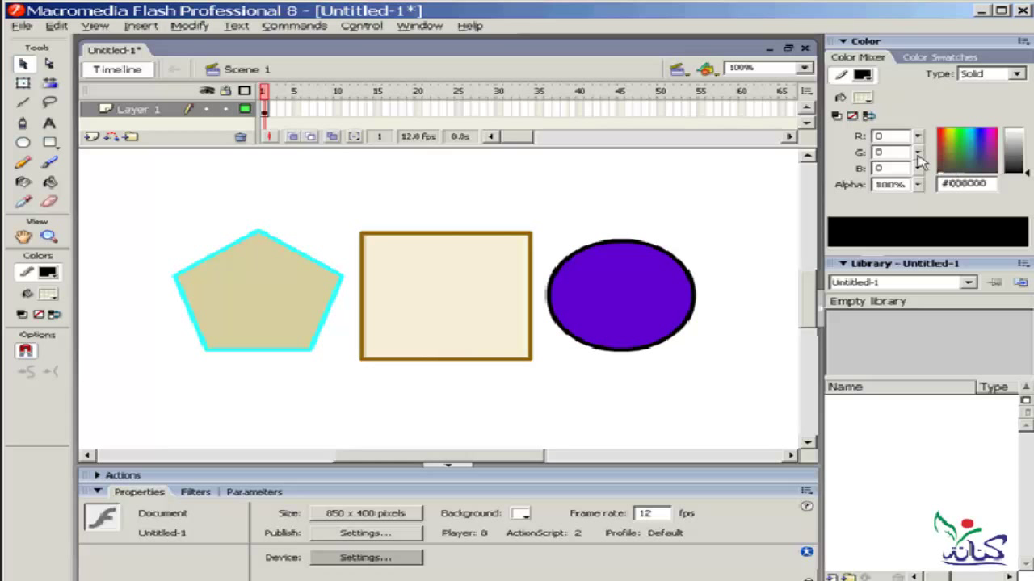
Step: Raise green and blue with the sliders to reach R118 G150 B185 (#769689)
left_click_drag(917, 152, 918, 100)
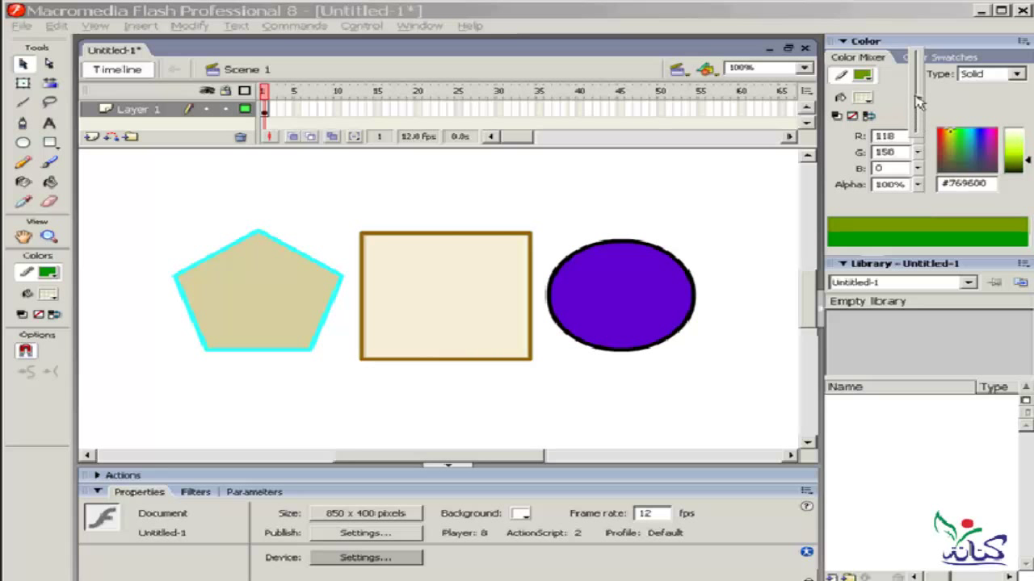
left_click(917, 168)
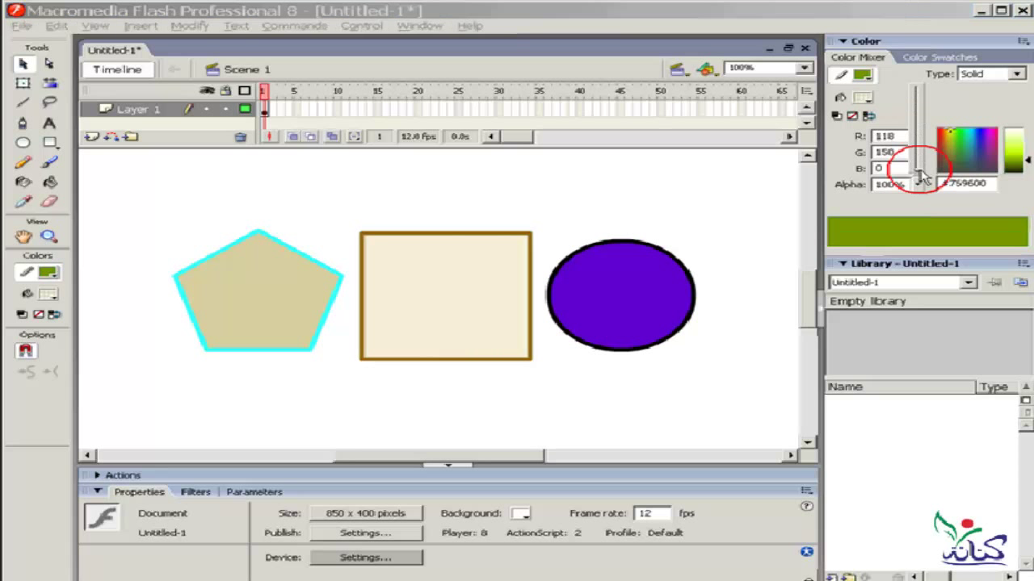
left_click_drag(921, 177, 922, 116)
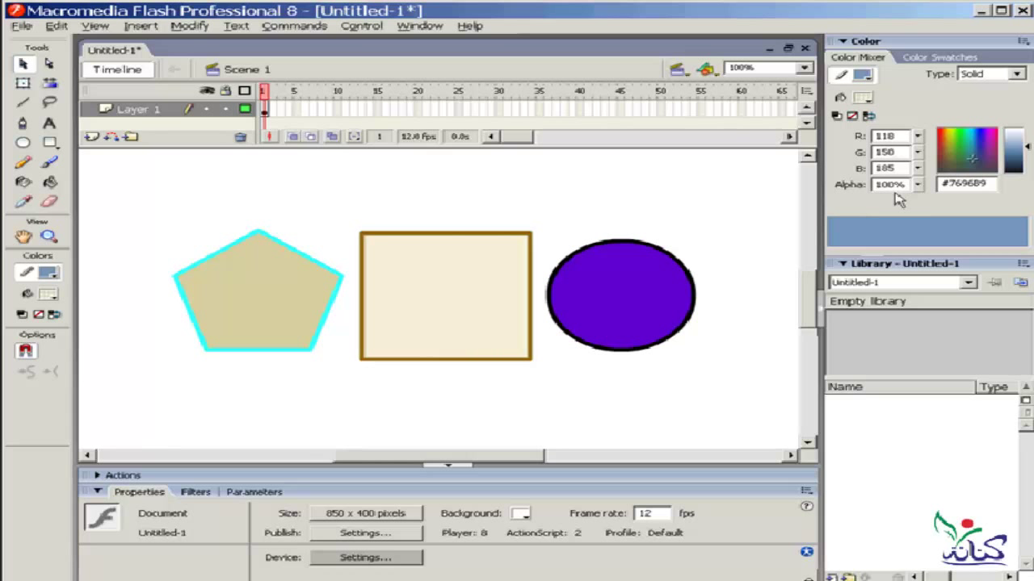
left_click(947, 184)
Step: Select the #769689 hex value, dismiss its edit menu, and open the colour Type list
double_click(957, 184)
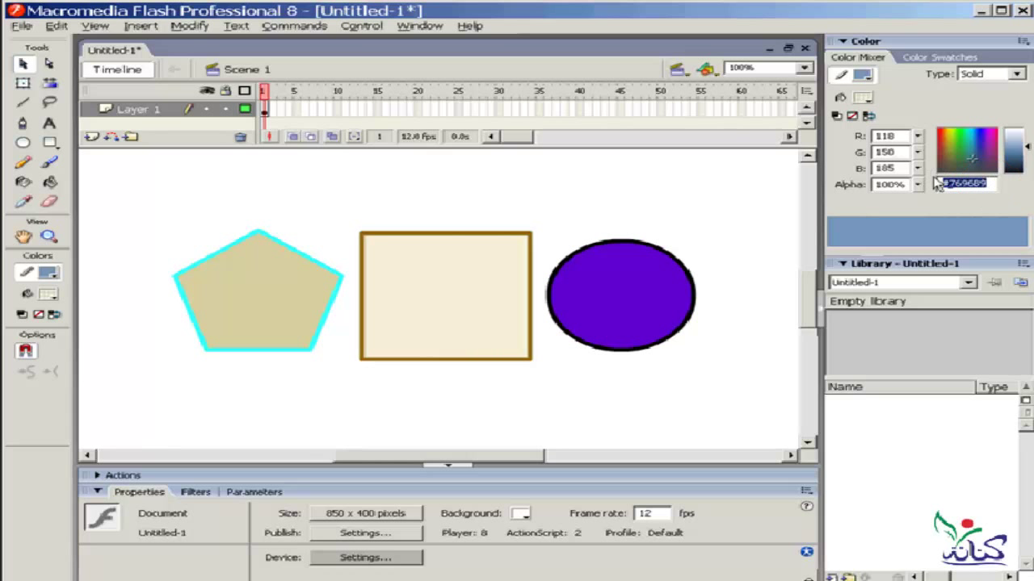
right_click(959, 185)
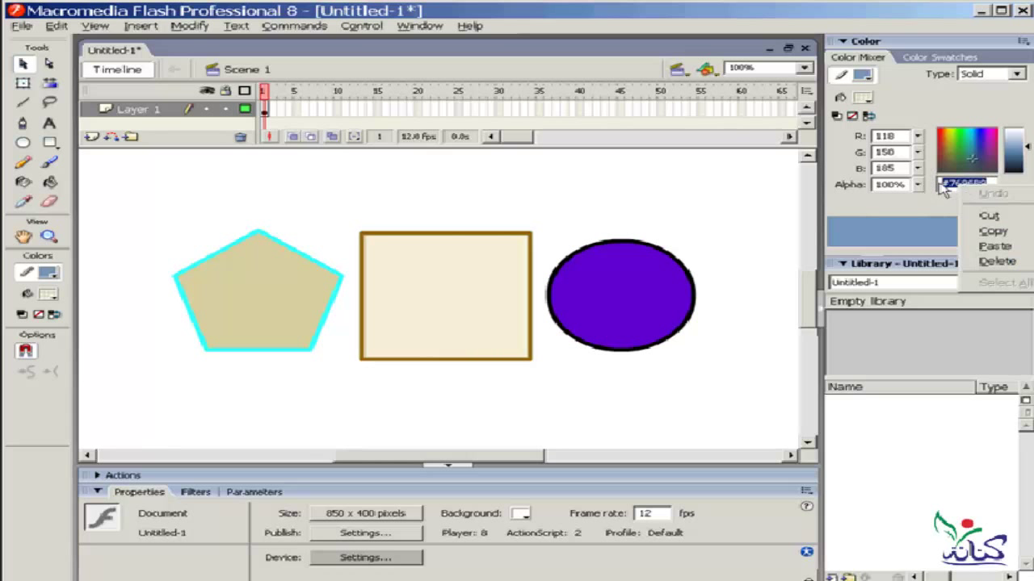
left_click(942, 184)
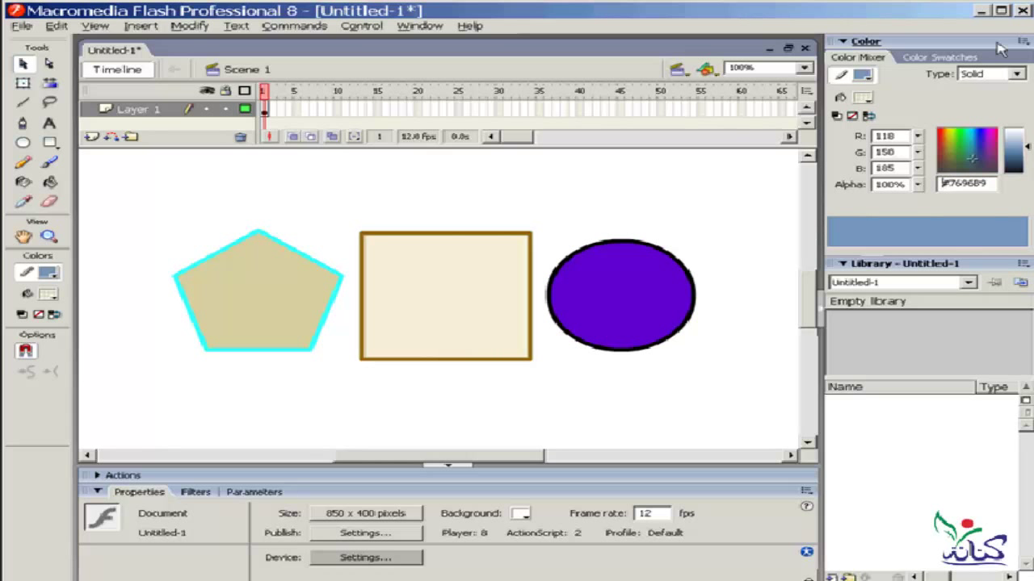
left_click(1018, 75)
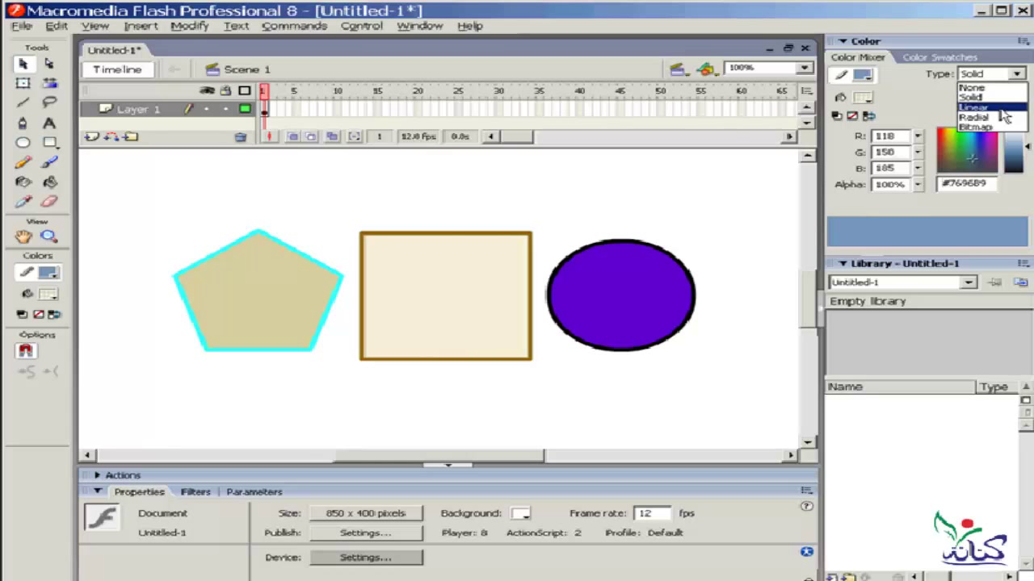
Step: Choose the Linear gradient type, then select all shapes on the stage with Ctrl+A
left_click(1004, 115)
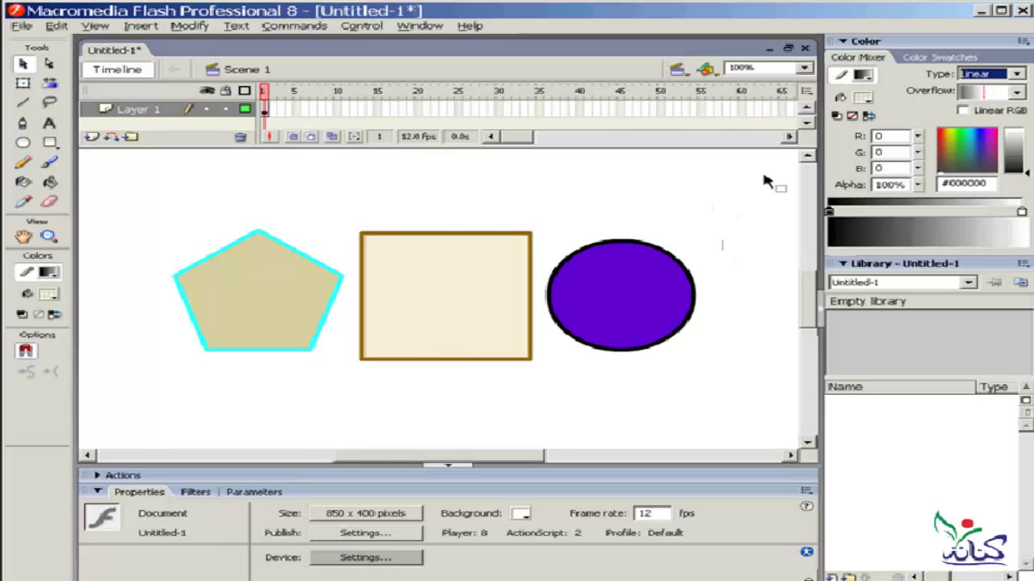
left_click(744, 211)
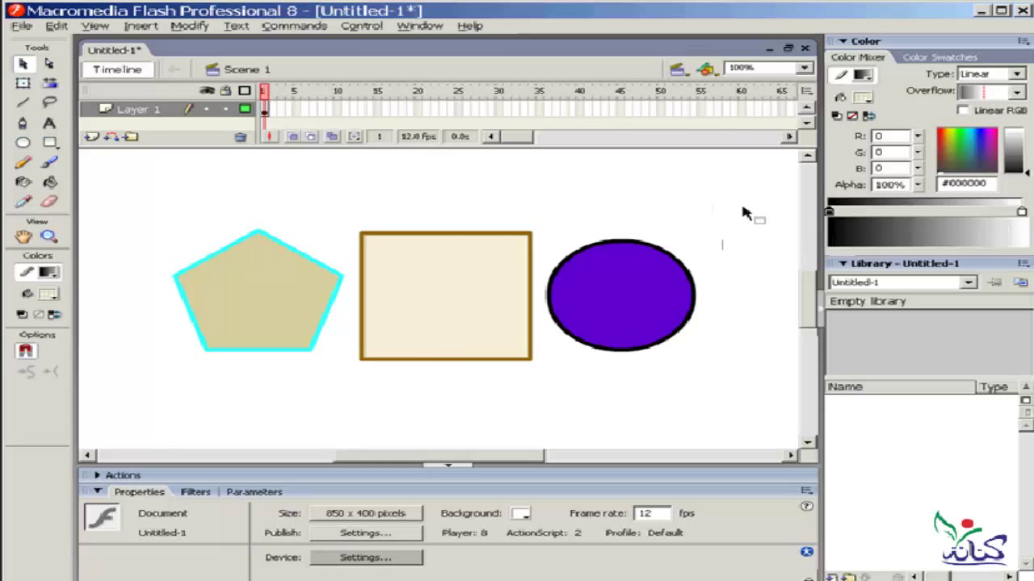
key("ctrl+a")
Step: Delete the three shapes and draw a wide rectangle across the stage centre
key("Delete")
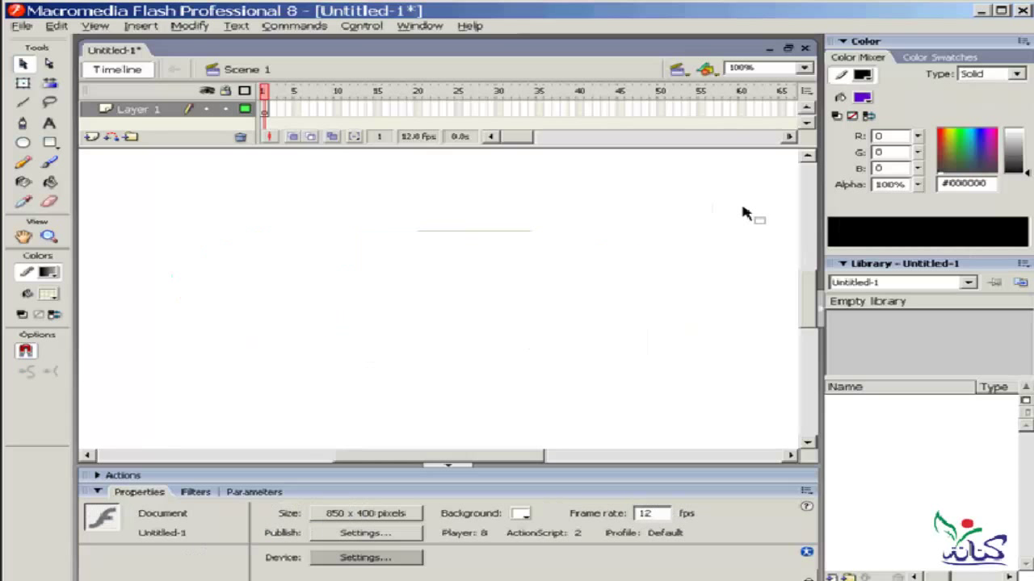
left_click(50, 143)
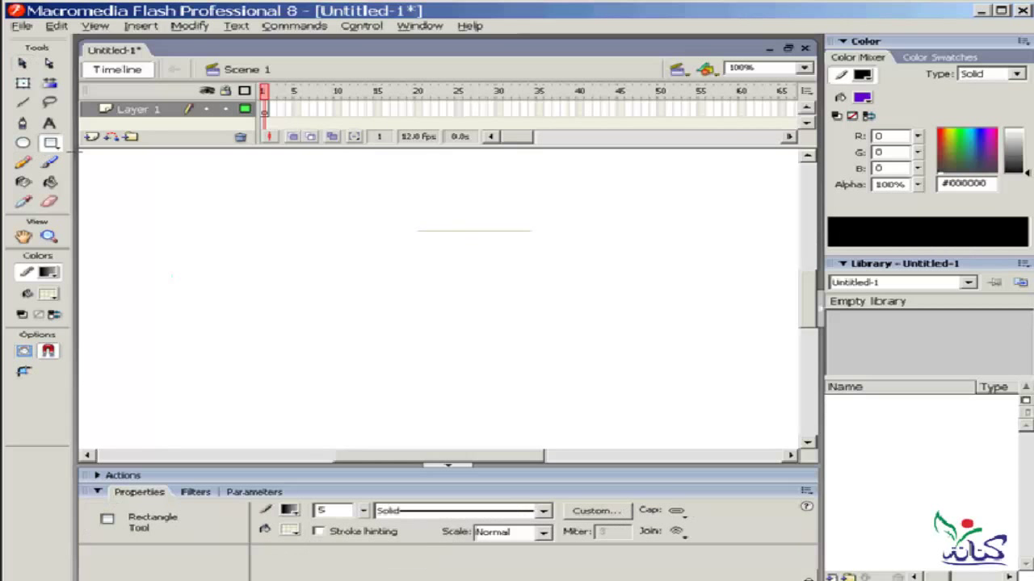
left_click_drag(686, 229, 221, 340)
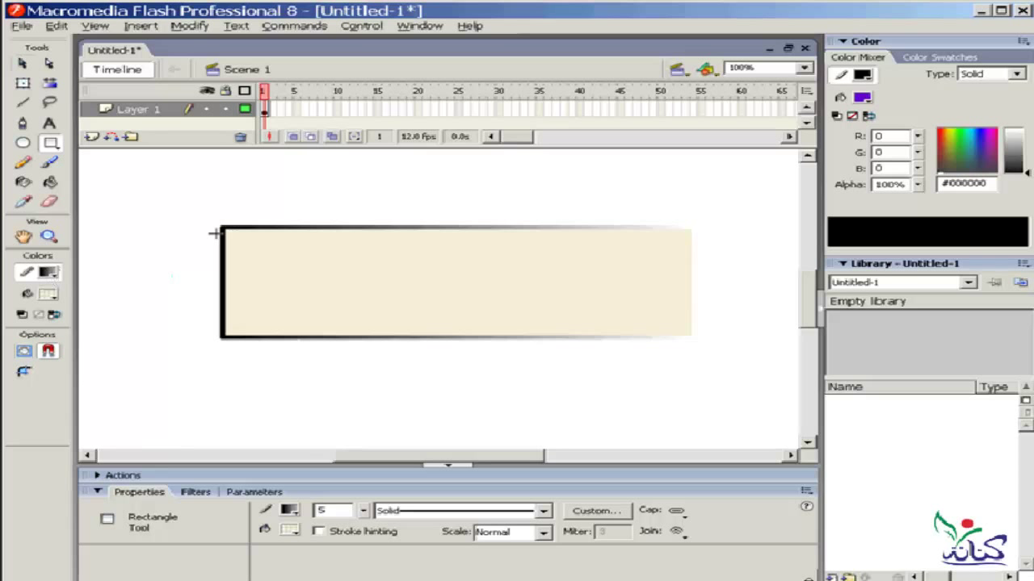
left_click(24, 65)
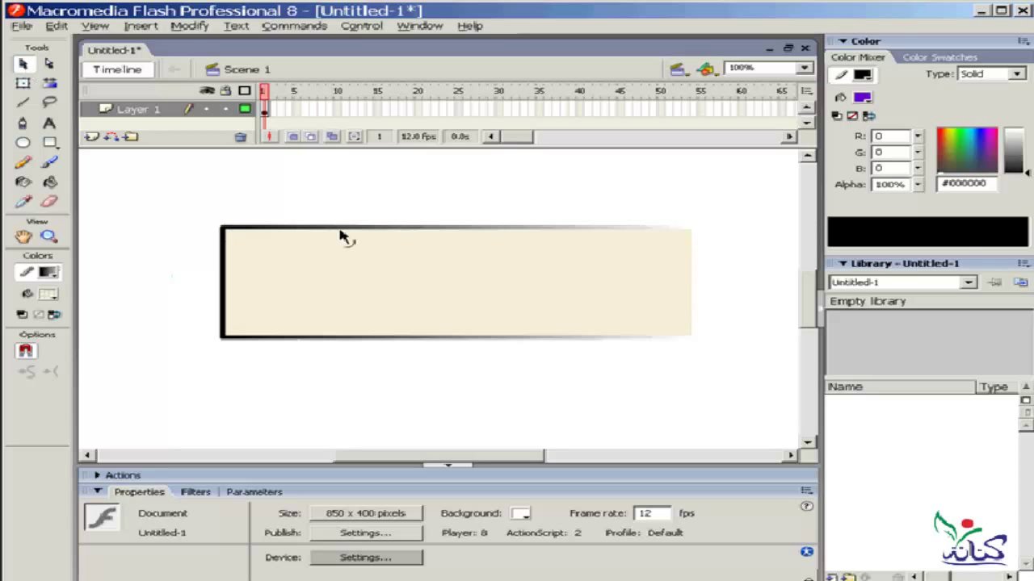
Step: Select the rectangle's top and left edges, try a solid black outline, then undo it
left_click(340, 230)
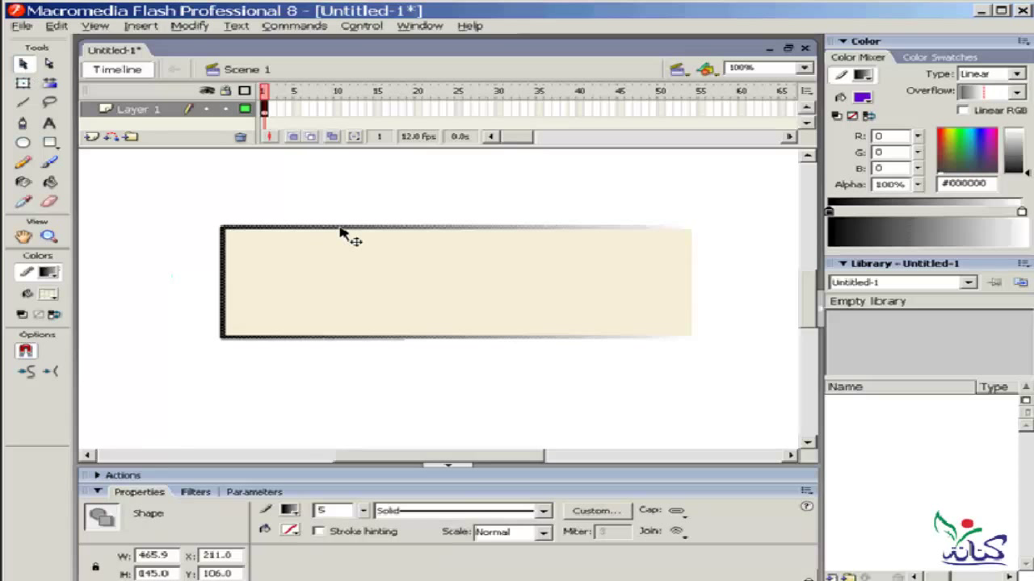
left_click(226, 282, "shift")
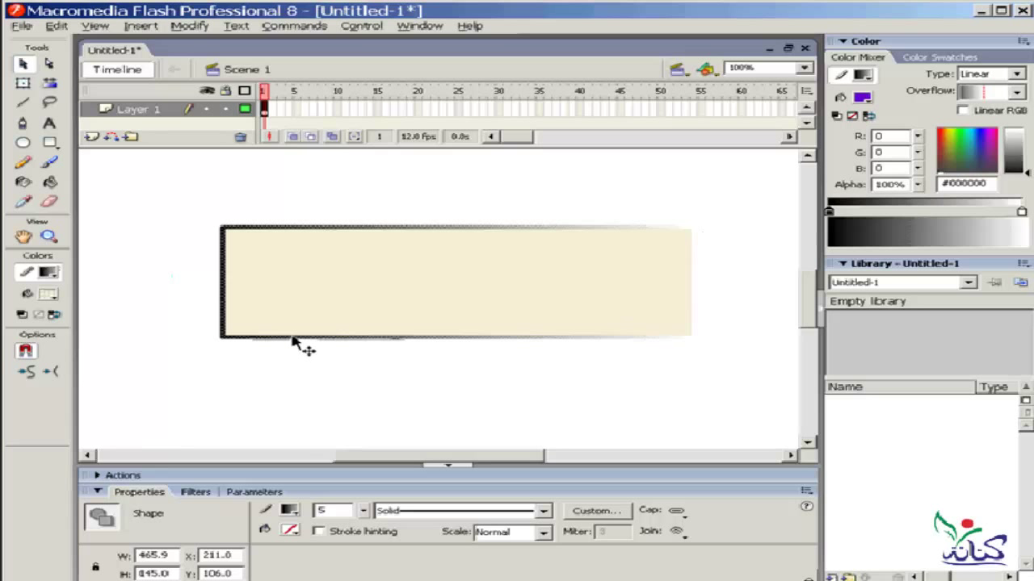
left_click(290, 511)
left_click(305, 366)
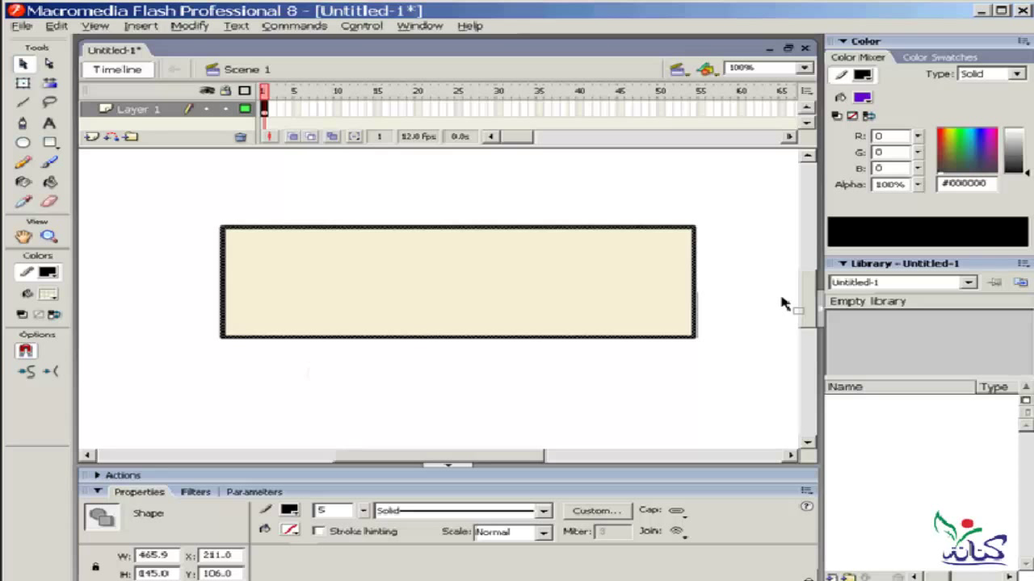
key("ctrl+z")
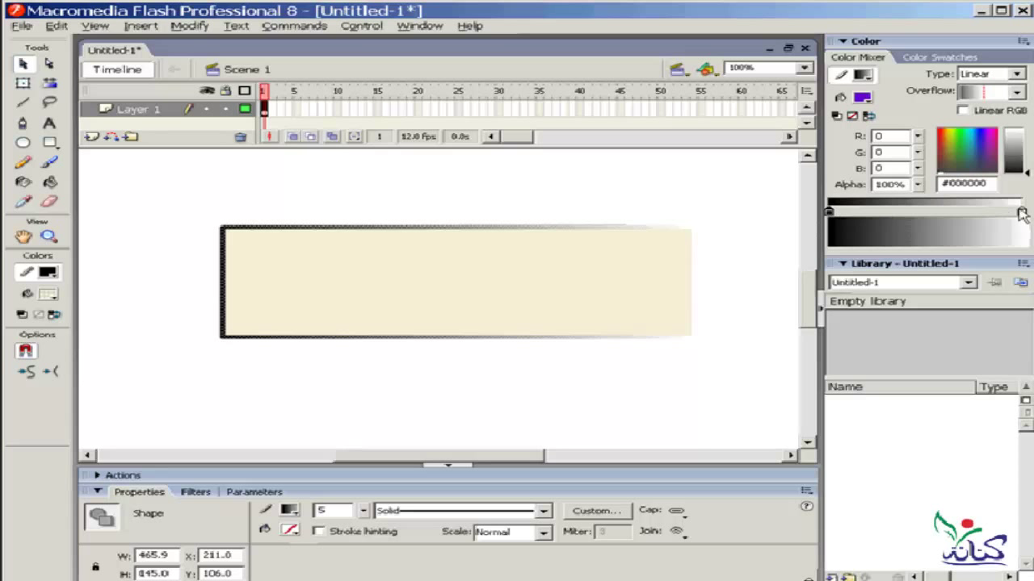
Step: Rearrange the Color Mixer gradient pointers so white sits at the left end and black at the right
left_click_drag(1022, 212, 926, 215)
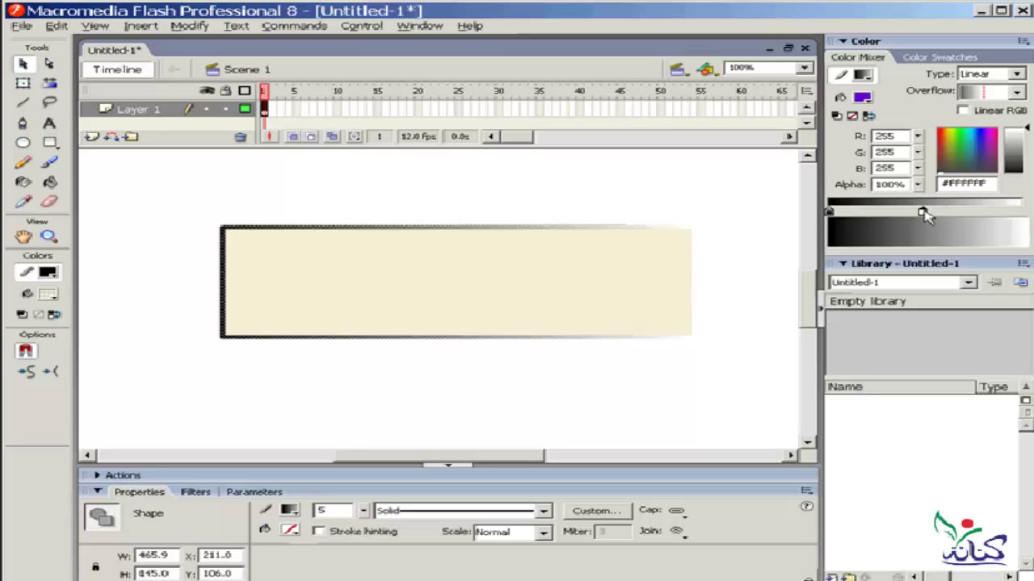
left_click_drag(922, 212, 889, 213)
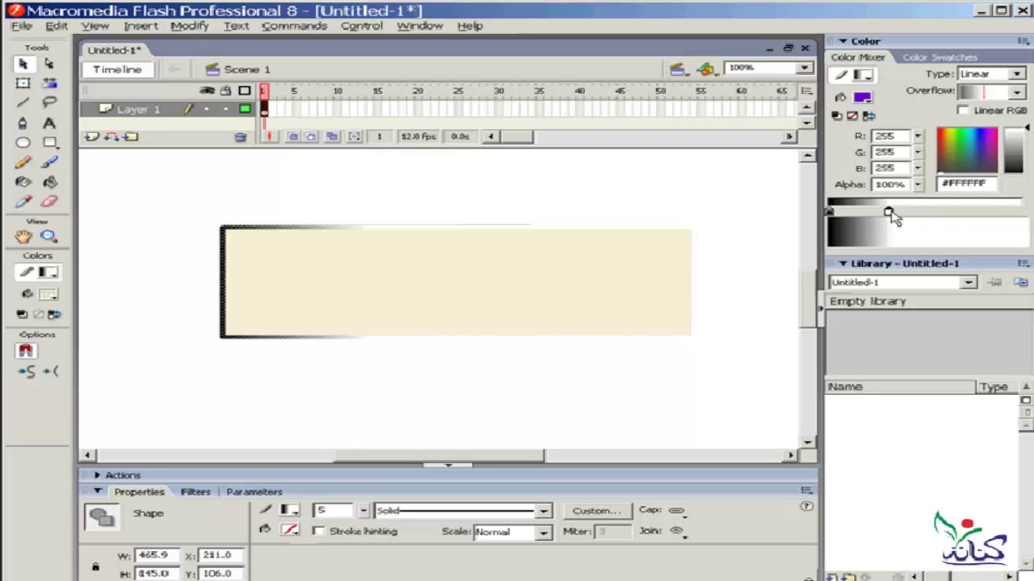
left_click_drag(888, 213, 1021, 212)
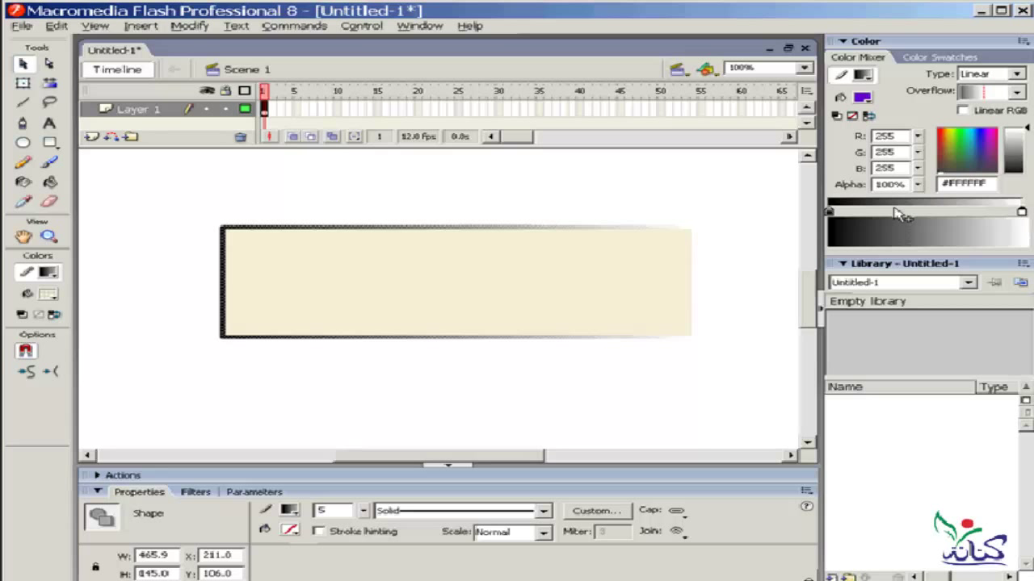
left_click_drag(829, 212, 1025, 215)
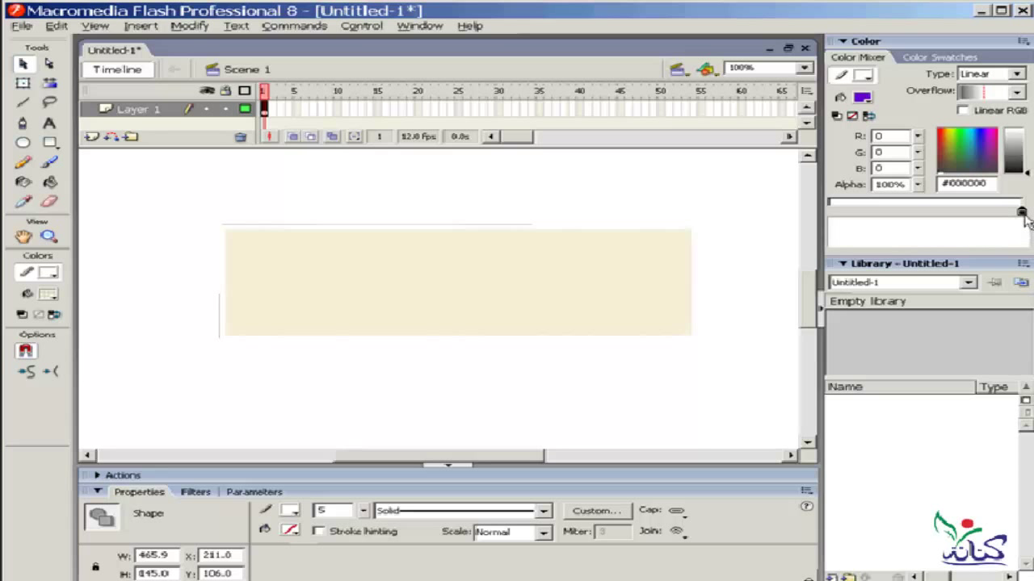
left_click(1021, 213)
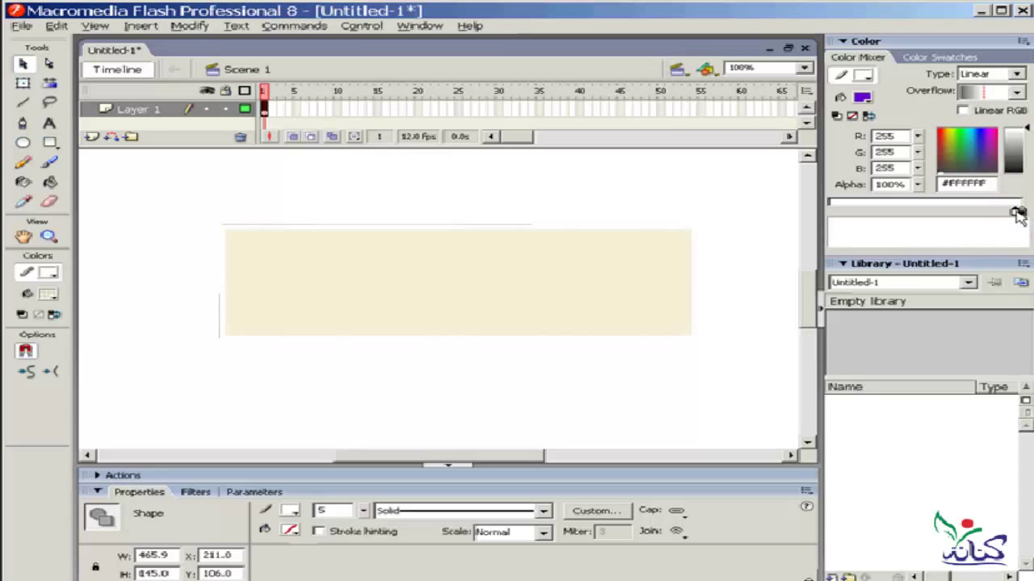
left_click_drag(1019, 214, 834, 222)
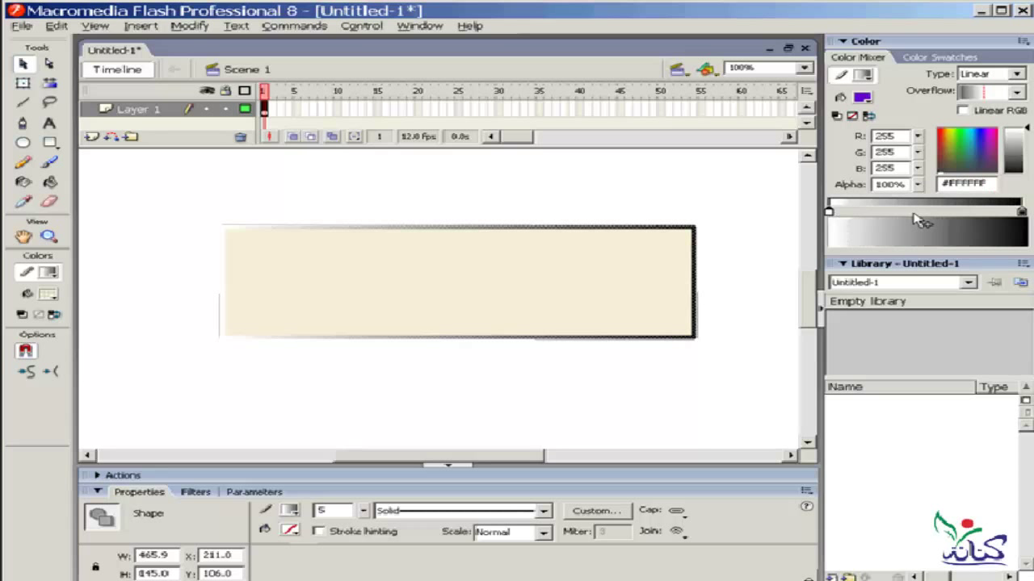
left_click_drag(1021, 215, 846, 212)
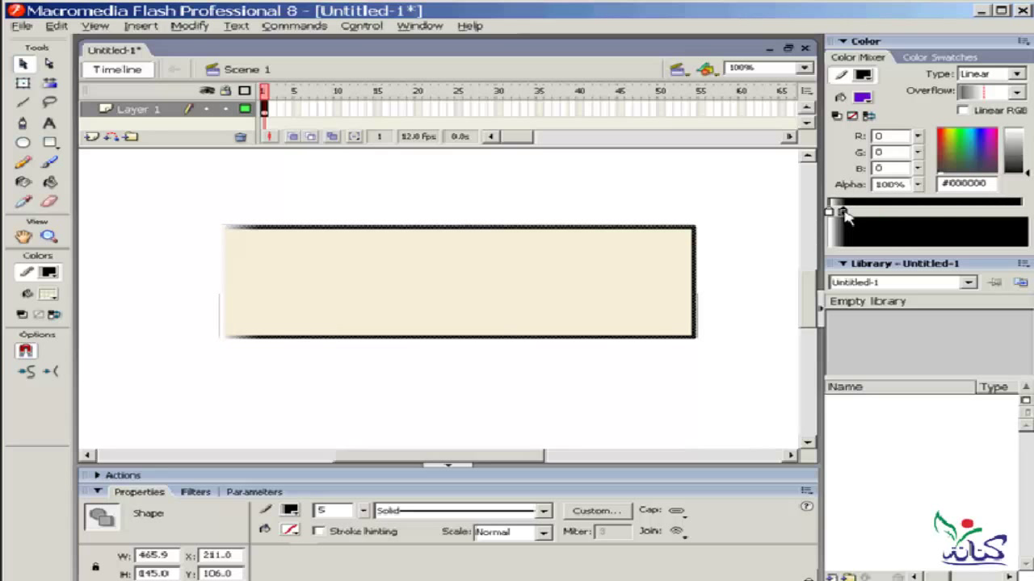
mouse_move(828, 213)
left_mouse_down()
mouse_move(983, 213)
mouse_move(829, 213)
left_mouse_up()
left_click_drag(985, 213, 1022, 213)
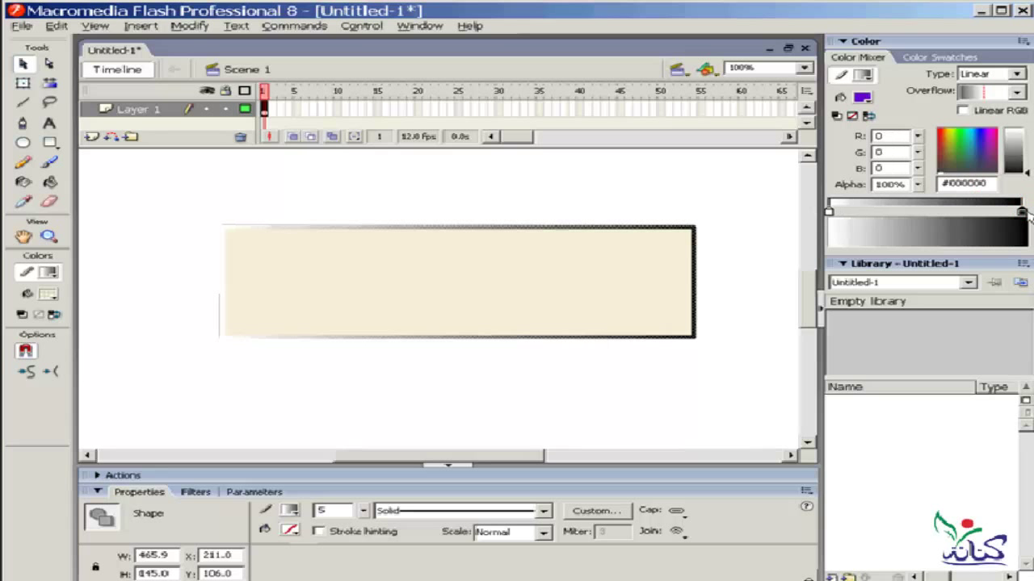
Step: Add a green middle stop and make the left gradient stop yellow
left_click(921, 213)
left_click(919, 210)
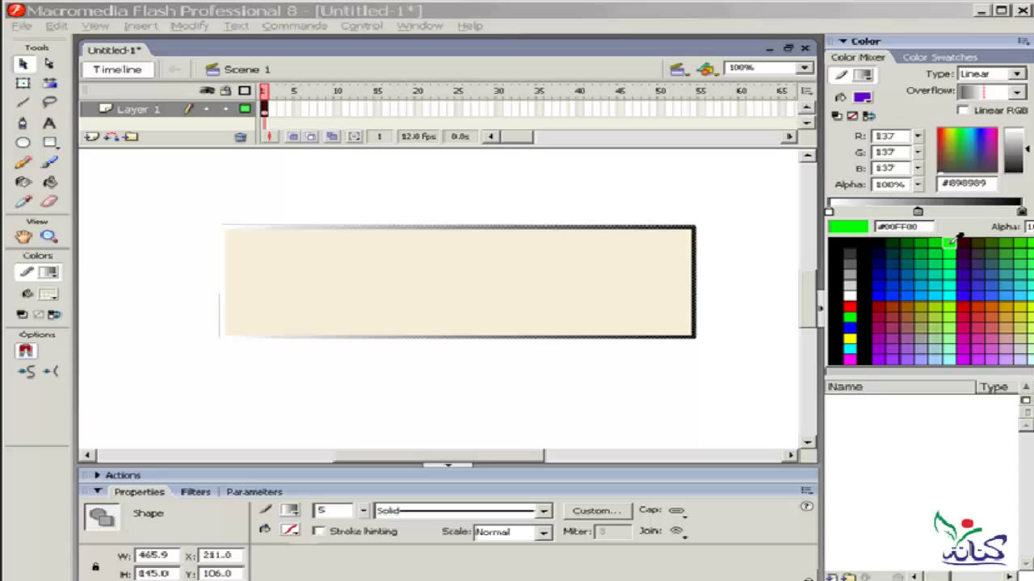
left_click(951, 242)
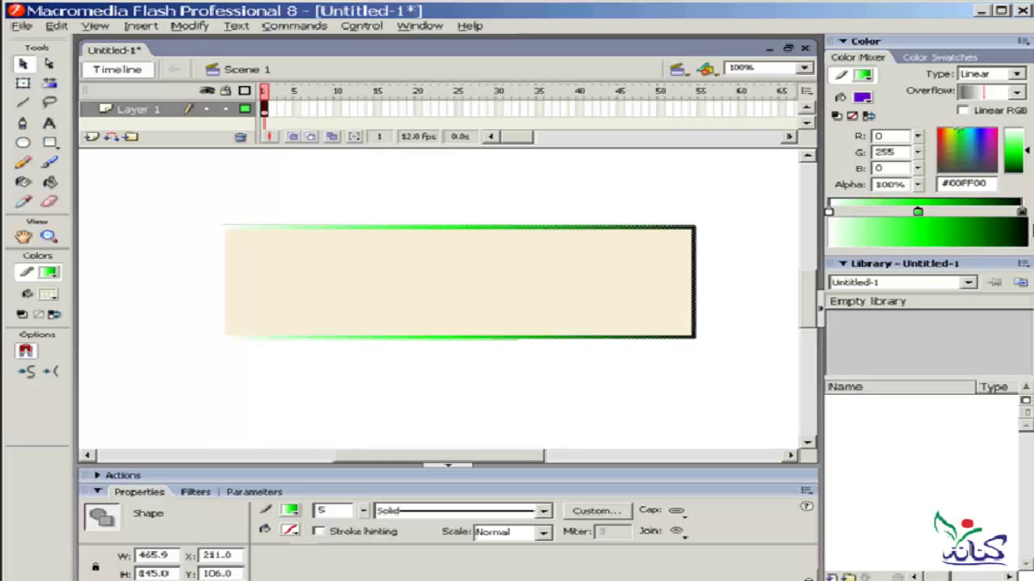
left_click(829, 212)
left_click(829, 213)
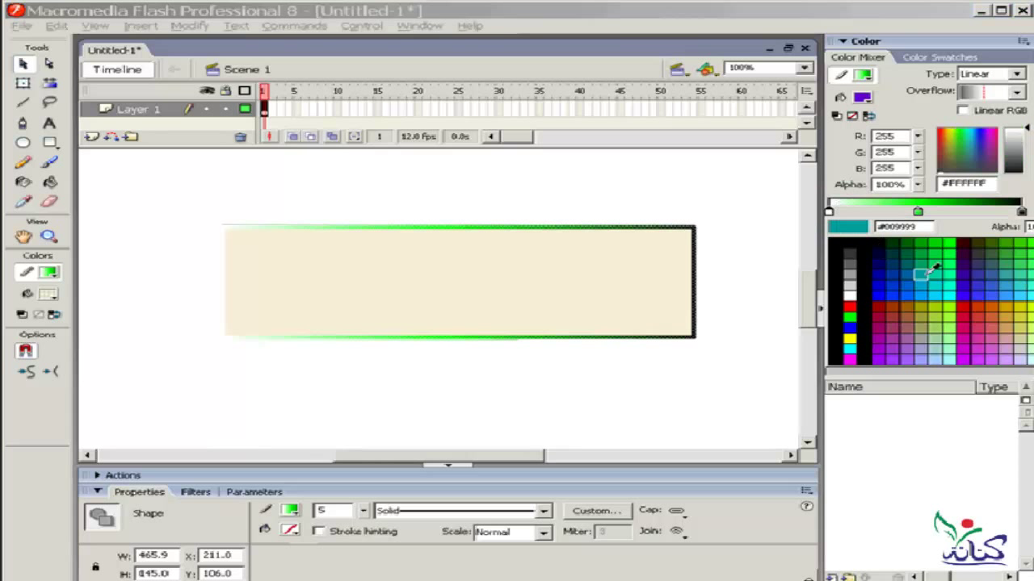
left_click(850, 337)
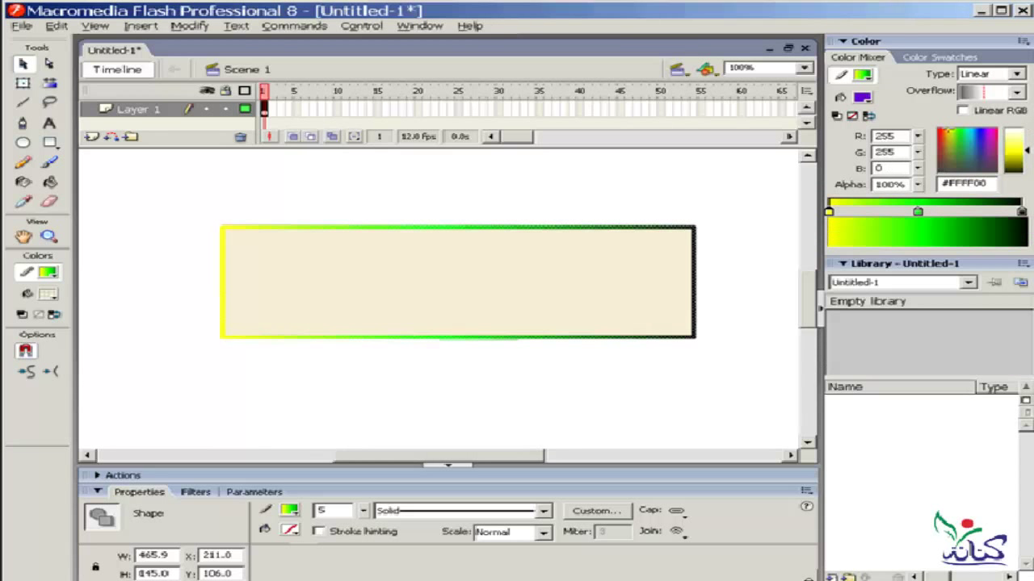
Step: Select the rectangle's fill, darken the current gradient colour, and deselect the fill
left_click(693, 208)
left_click(524, 287)
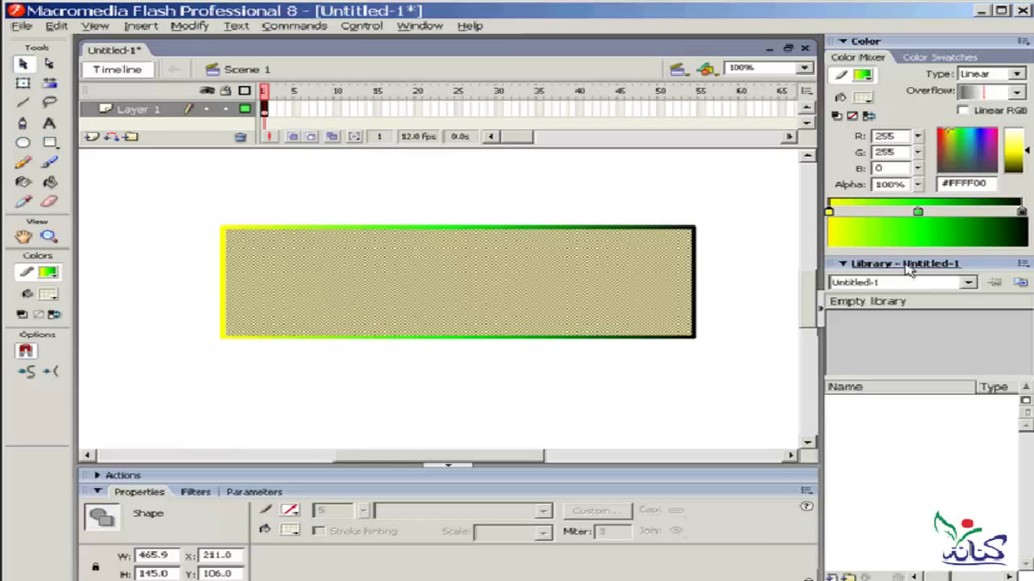
left_click_drag(1027, 151, 1027, 167)
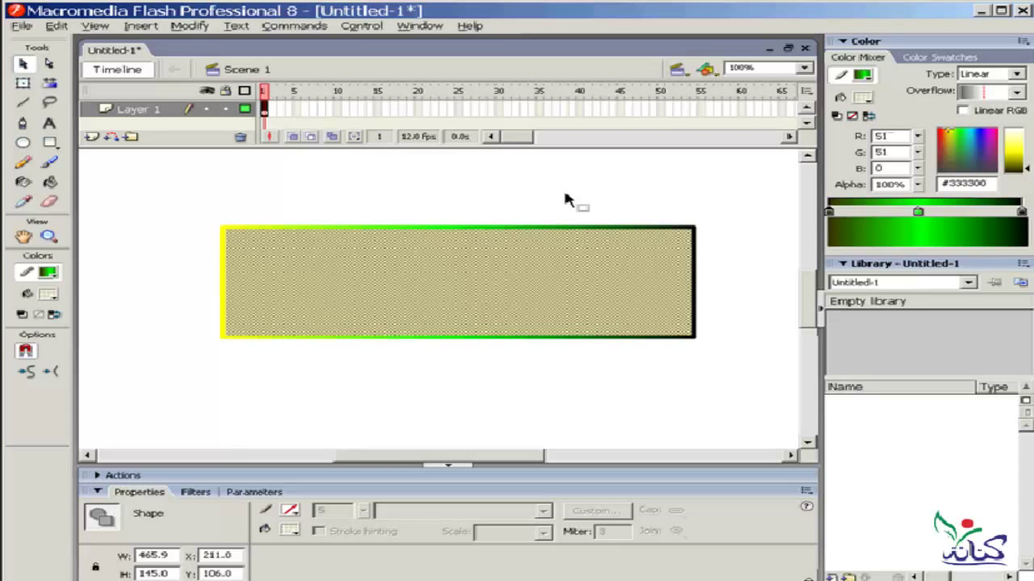
left_click(529, 192)
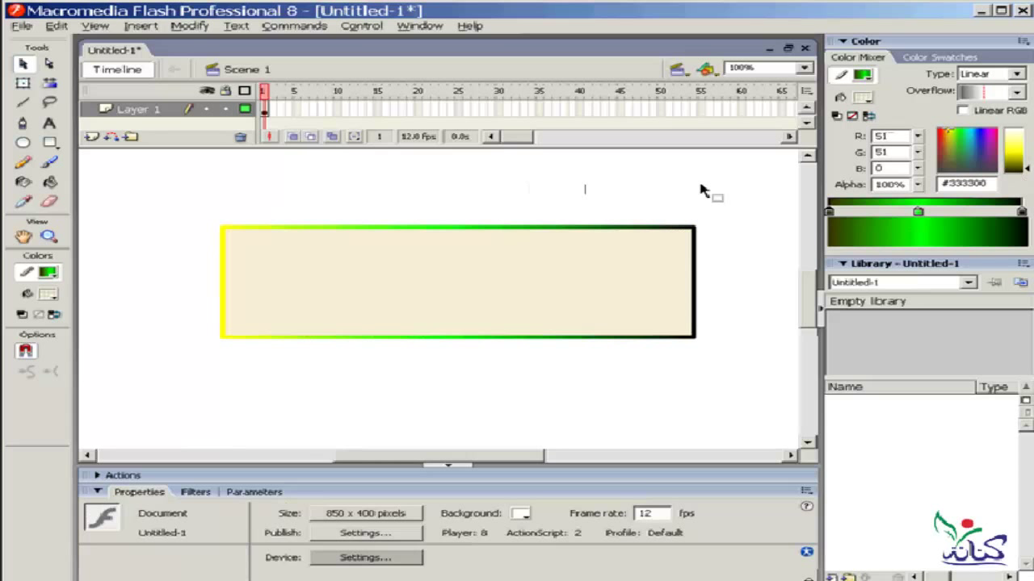
Step: Add six new colour stops along the Color Mixer gradient bar
left_click(863, 214)
left_click(931, 214)
left_click(974, 214)
left_click(990, 214)
left_click(946, 214)
left_click(890, 214)
Step: Colour new gradient stops olive yellow, red #CC0033 and blue-violet
left_click(863, 215)
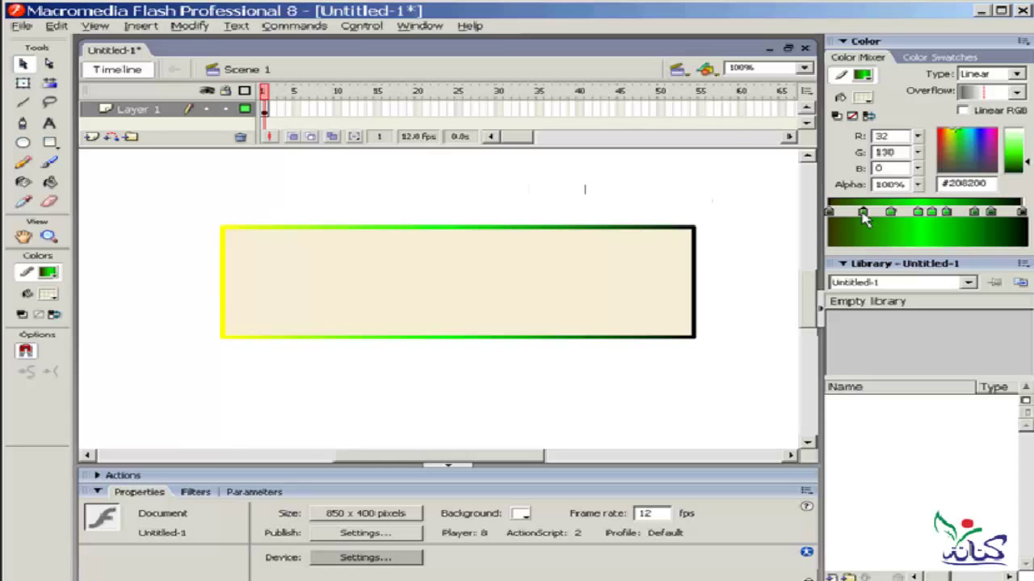
left_click(863, 215)
left_click(977, 288)
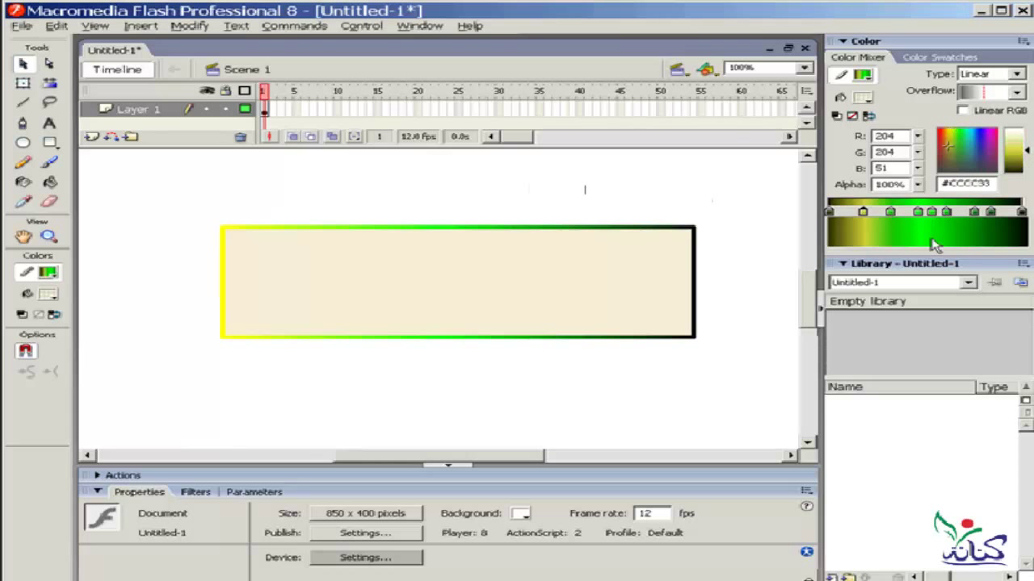
left_click(922, 208)
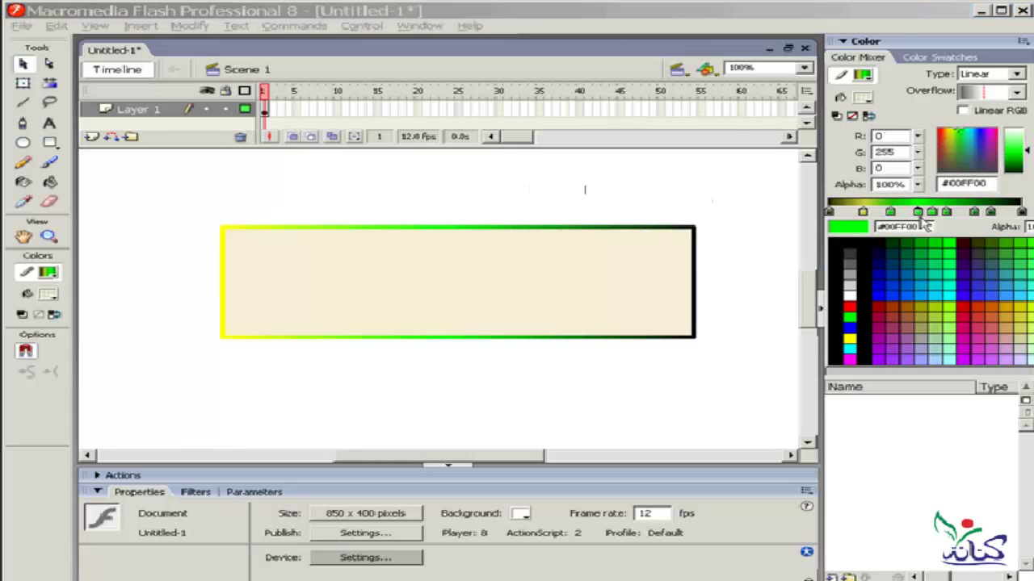
left_click(978, 333)
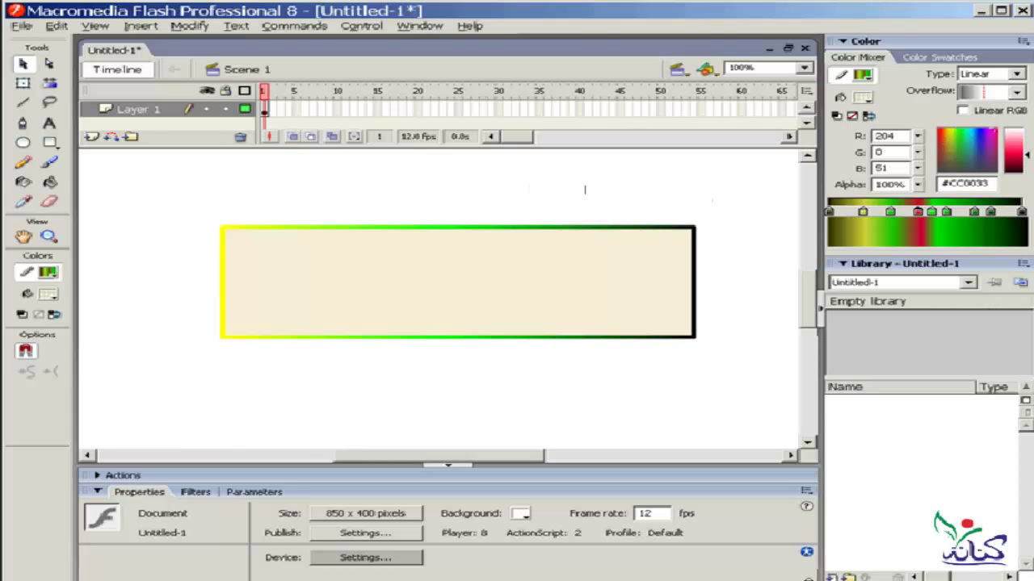
left_click(974, 212)
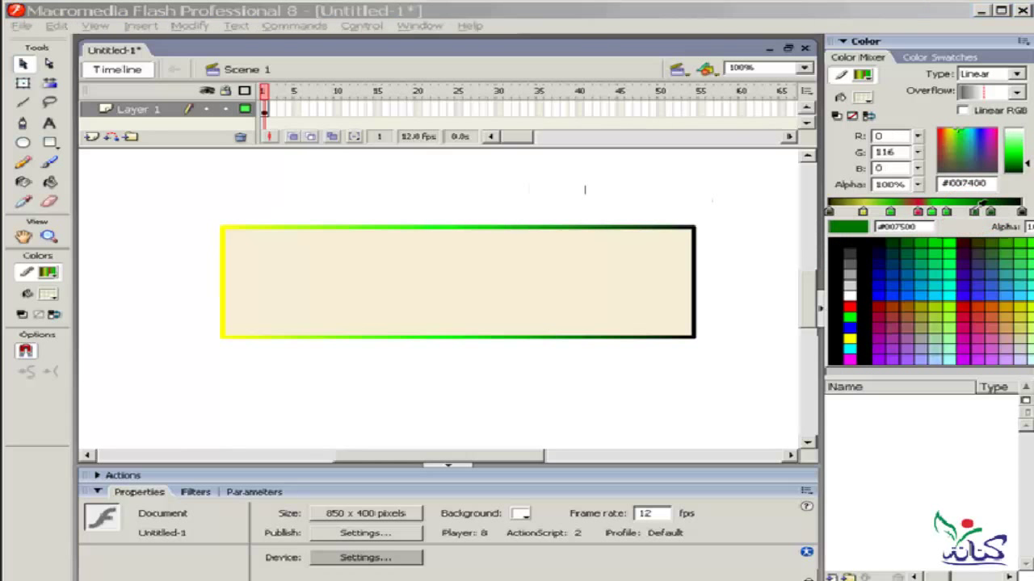
left_click(980, 255)
Step: Make further stops pure blue and dark olive, and slide one stop along the bar
left_click(990, 212)
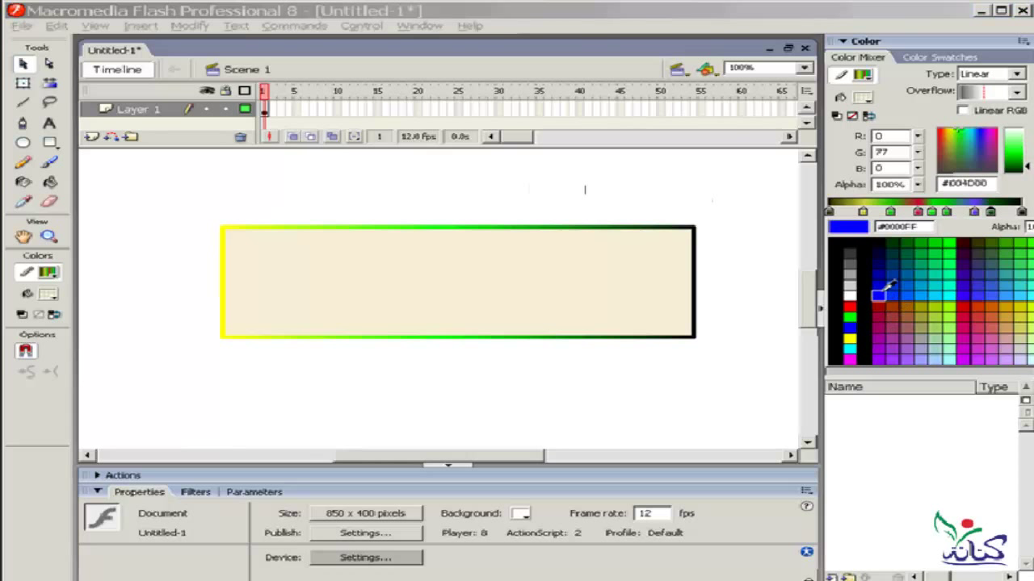
left_click(879, 295)
left_click(1021, 211)
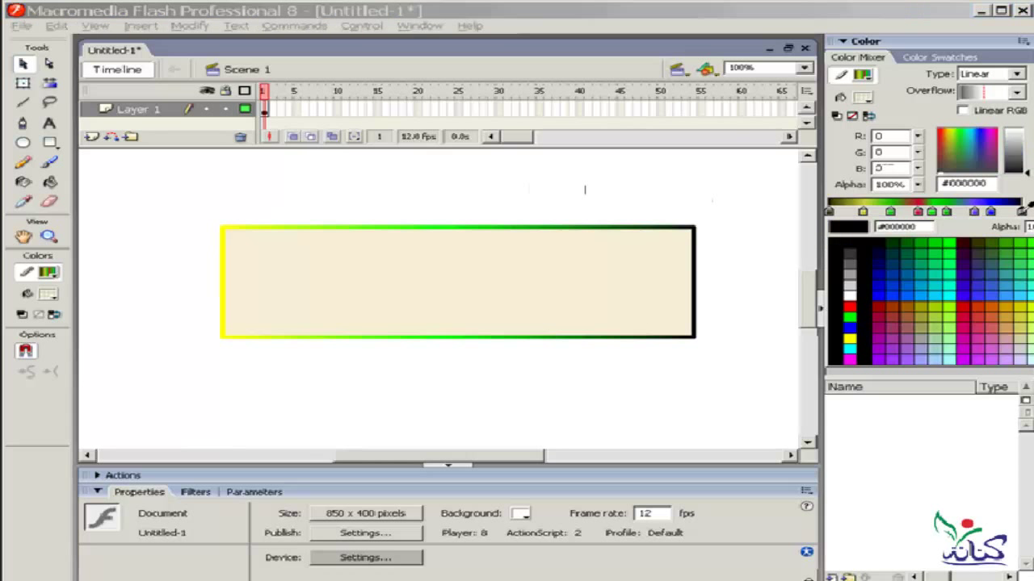
left_click(944, 315)
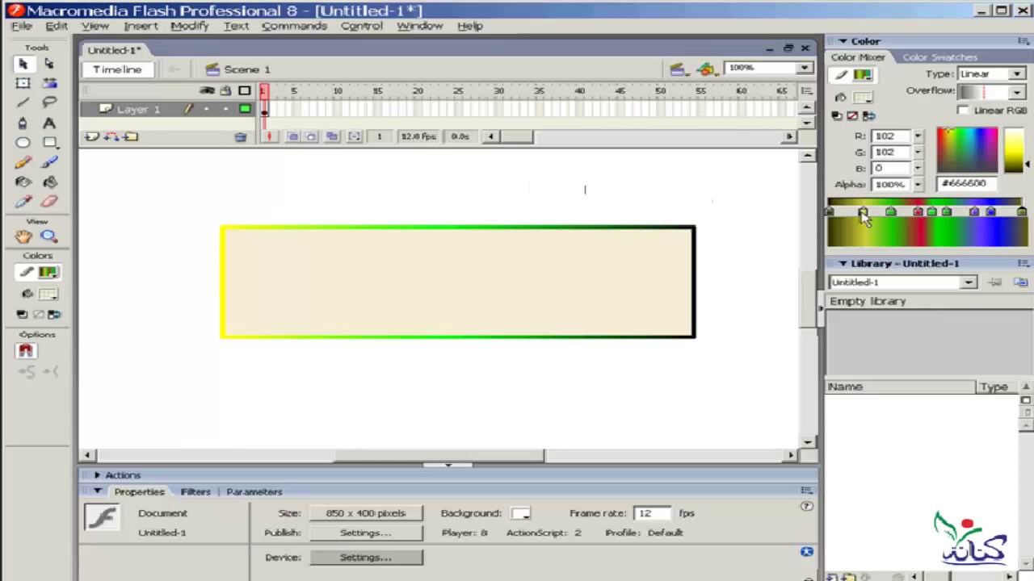
mouse_move(868, 218)
left_mouse_down()
mouse_move(850, 218)
mouse_move(902, 218)
left_mouse_up()
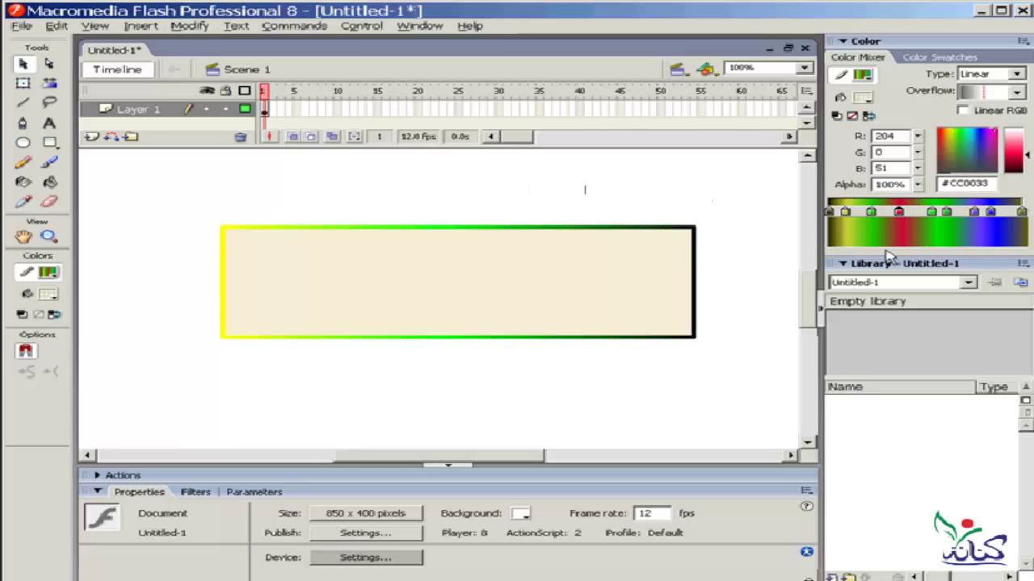
Step: Select the rectangle's whole outline and add three more stops to its gradient
double_click(669, 238)
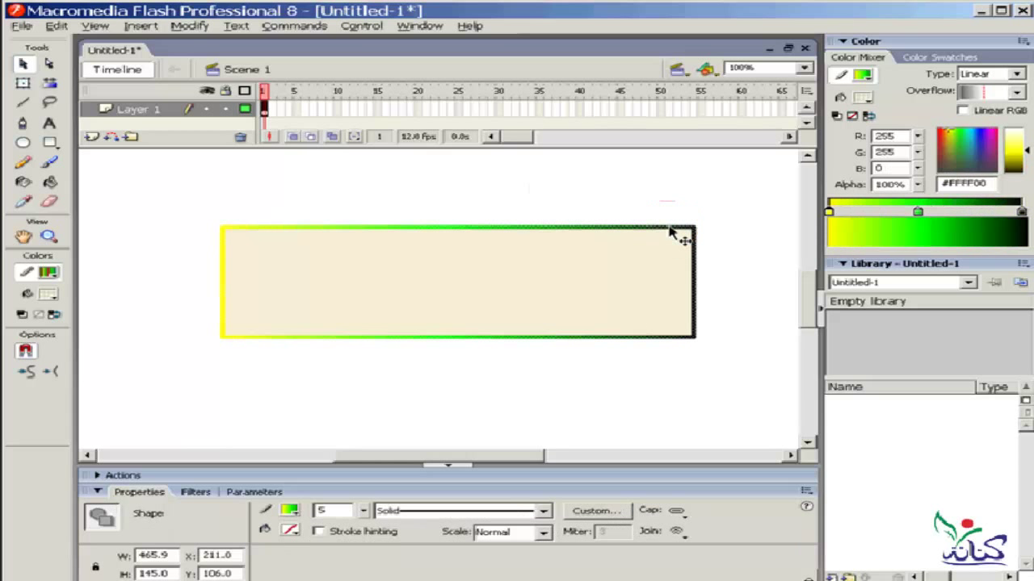
left_click(944, 212)
left_click(968, 211)
left_click(879, 212)
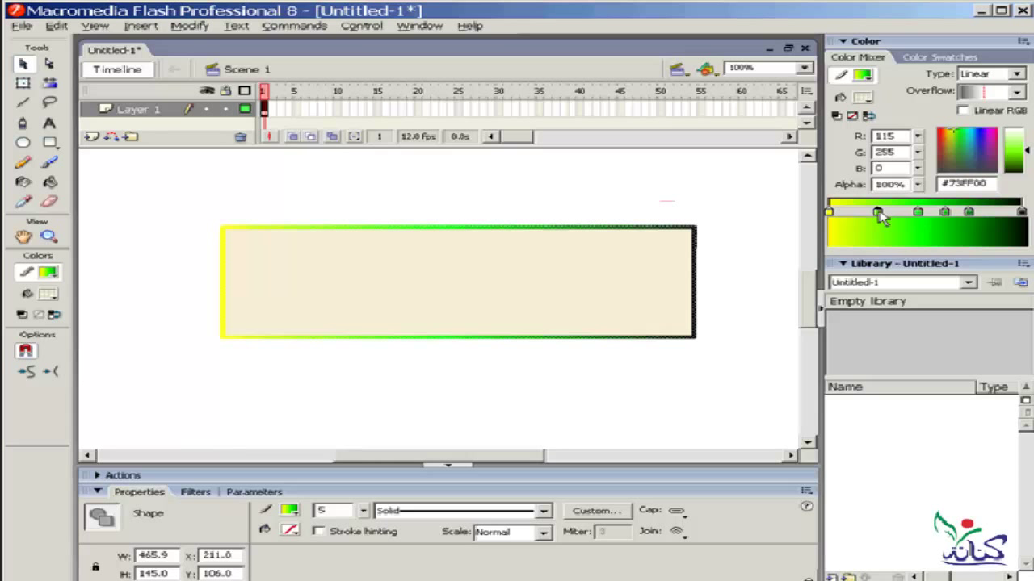
Step: Colour the new stops dark blue and purple #6600CC, then deselect the rectangle
left_click(879, 212)
left_click(877, 278)
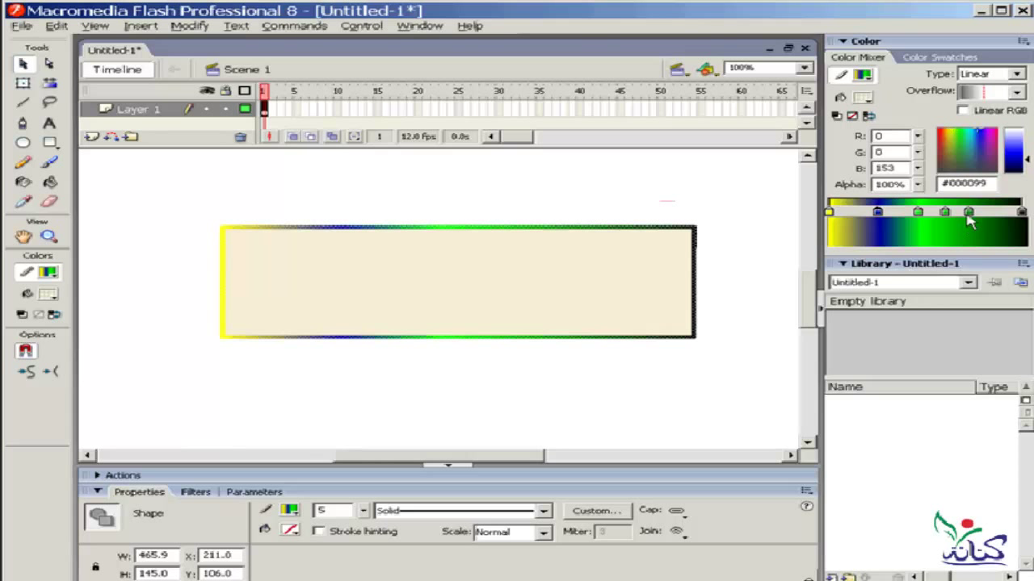
left_click(968, 213)
left_click(980, 243)
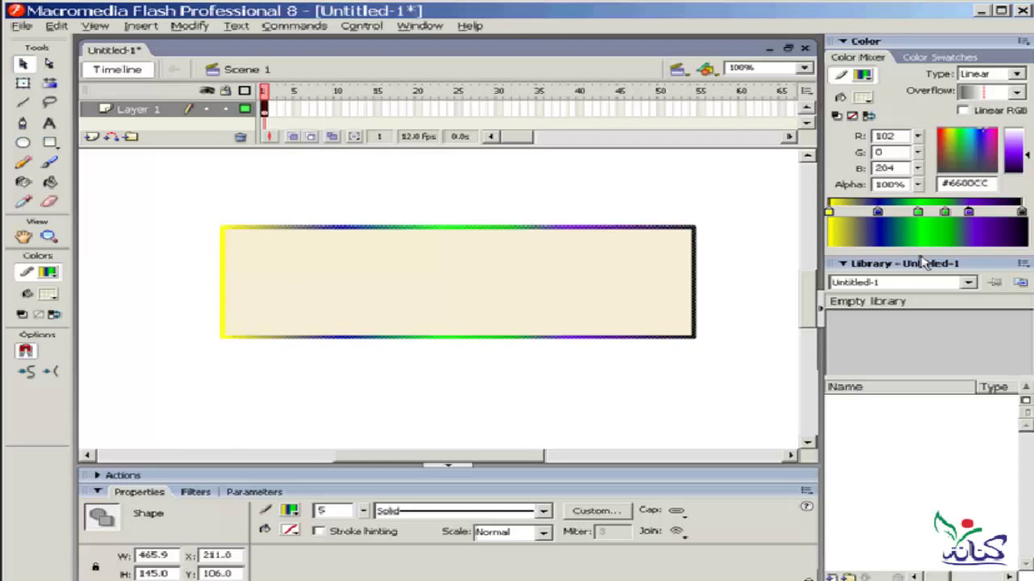
left_click(636, 190)
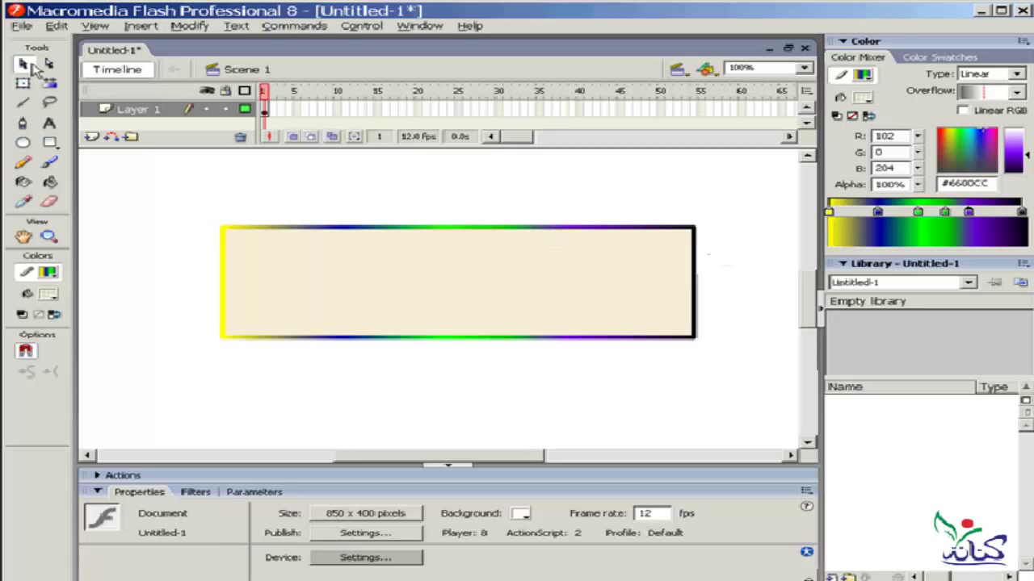
left_click(22, 63)
Step: Delete the old rectangle and draw an unfilled rectangle with a dark blue #000099 outline
left_click_drag(749, 197, 152, 390)
key("Delete")
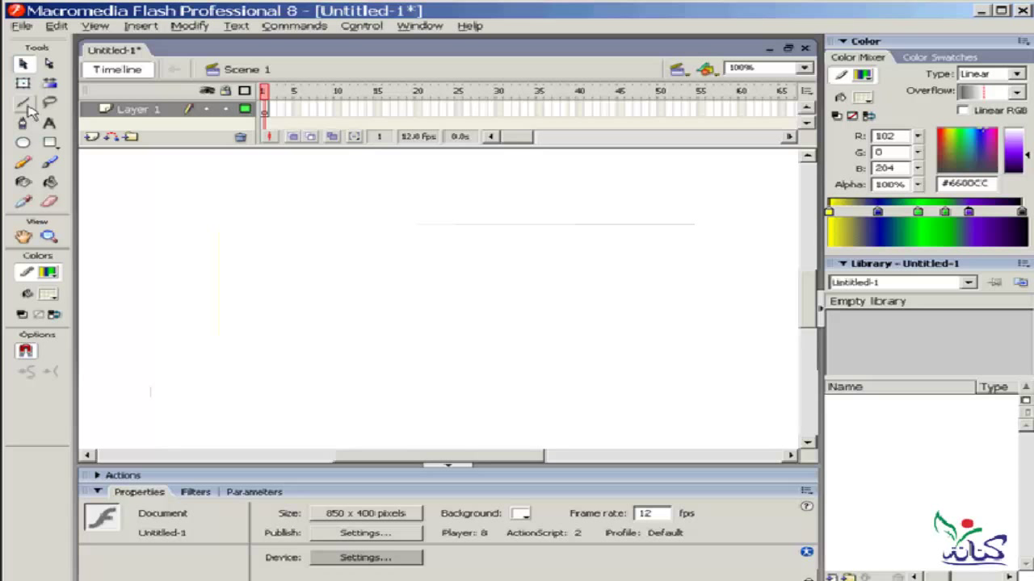
left_click(49, 143)
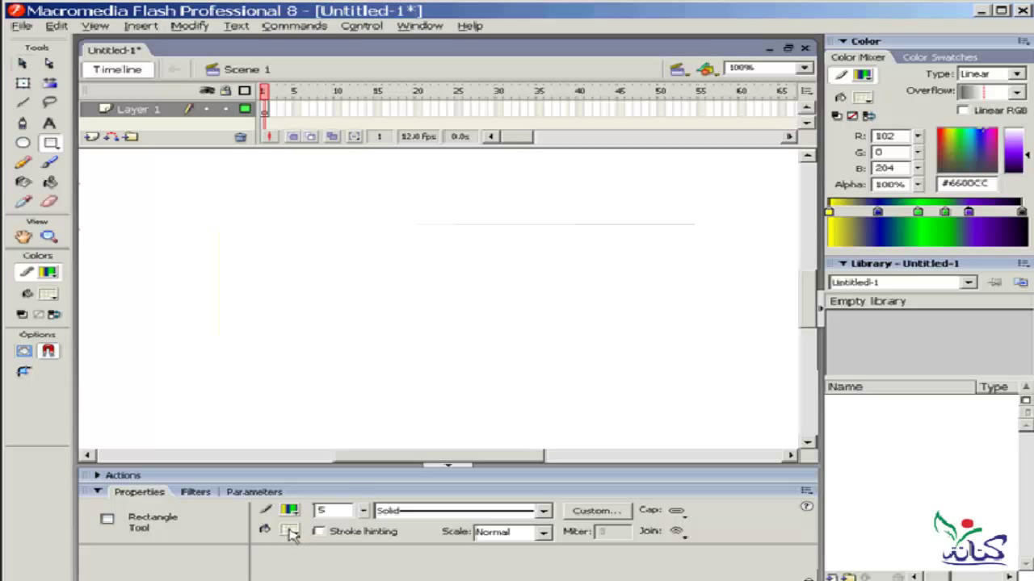
left_click(290, 531)
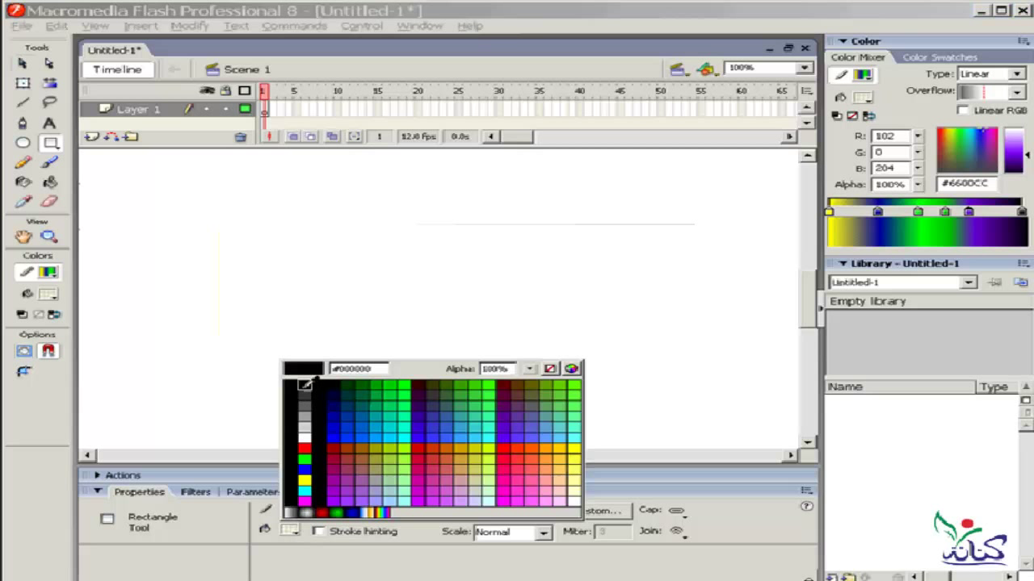
left_click(549, 368)
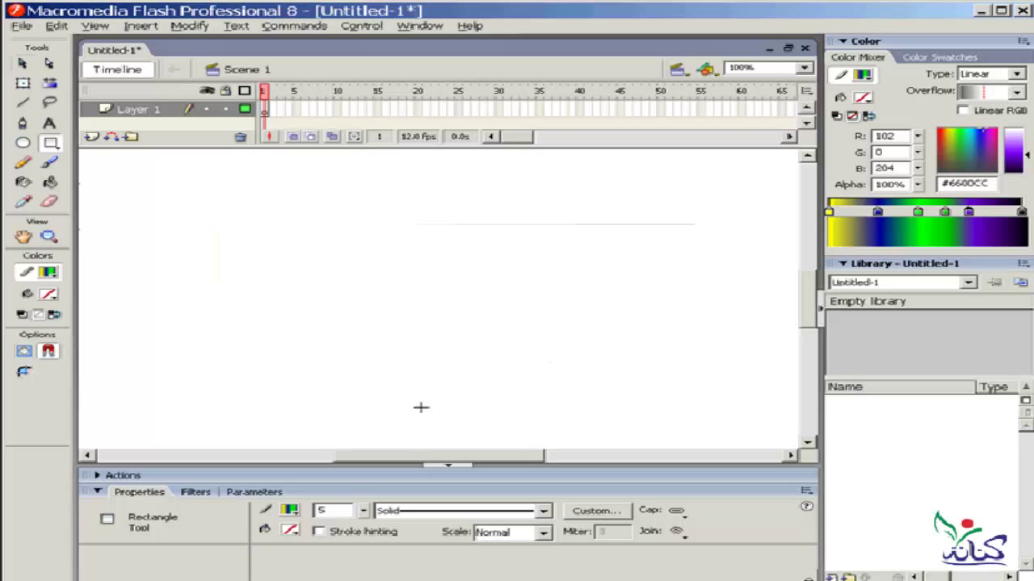
left_click(291, 512)
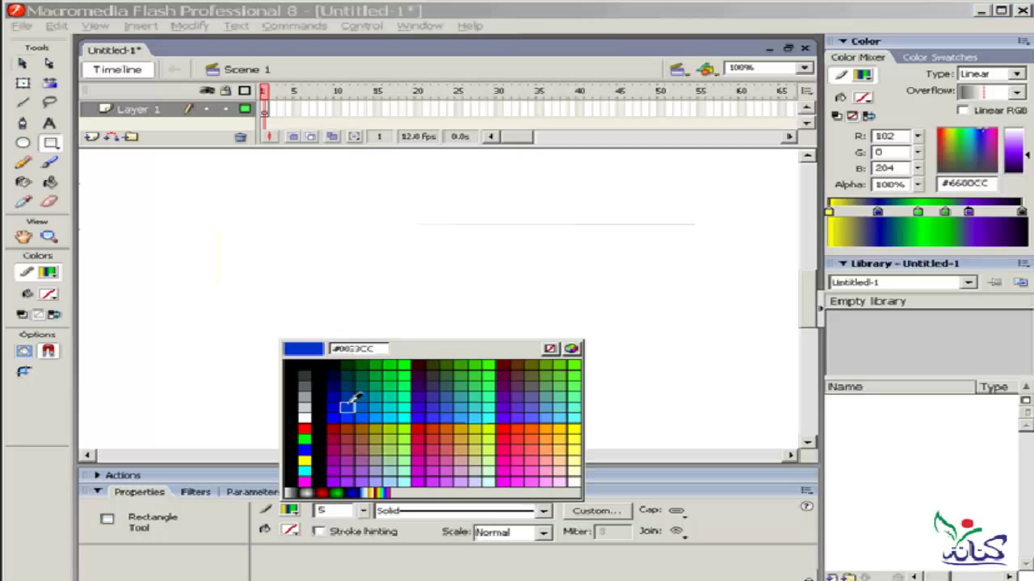
left_click(333, 396)
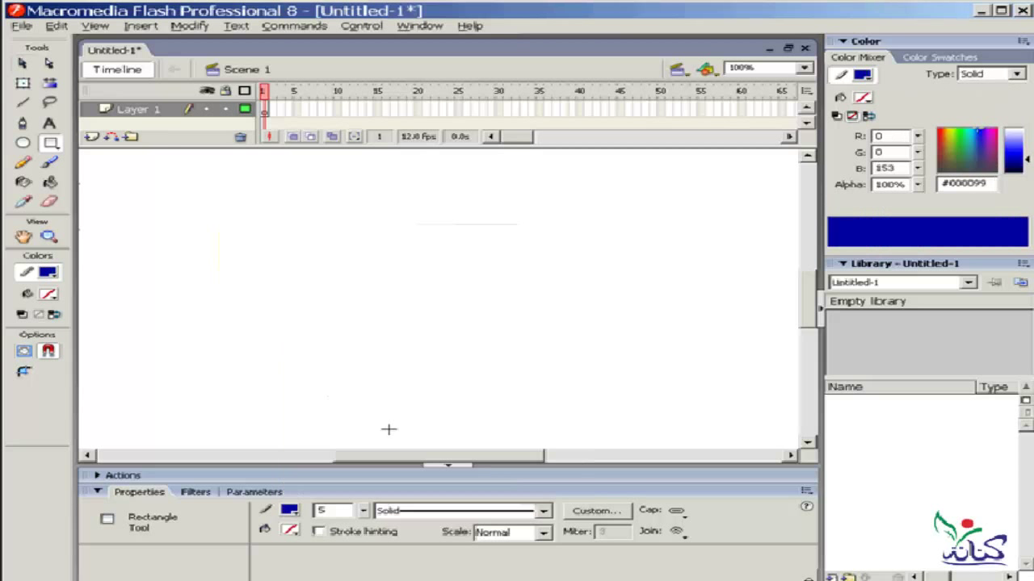
left_click_drag(664, 215, 261, 364)
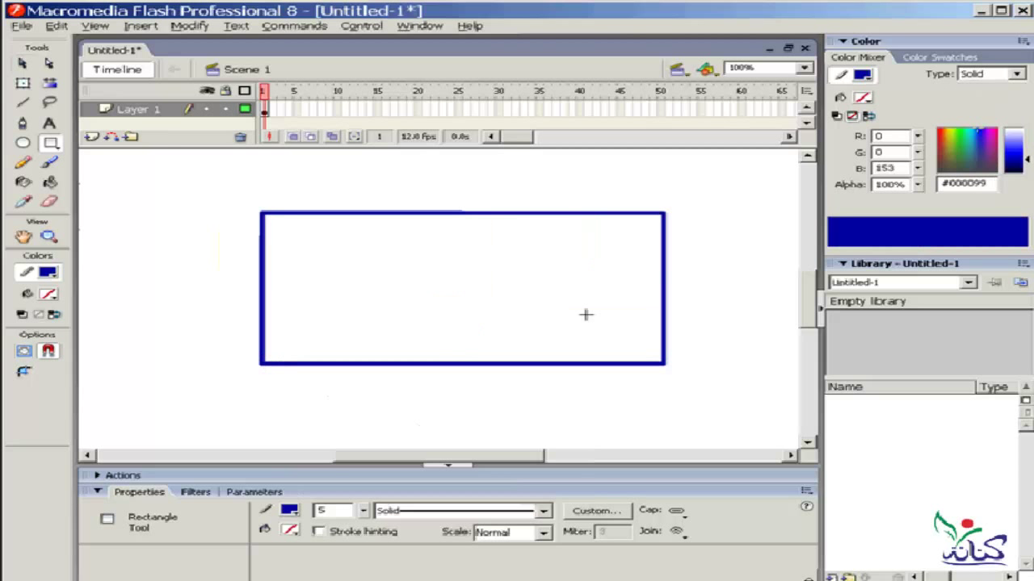
left_click(22, 63)
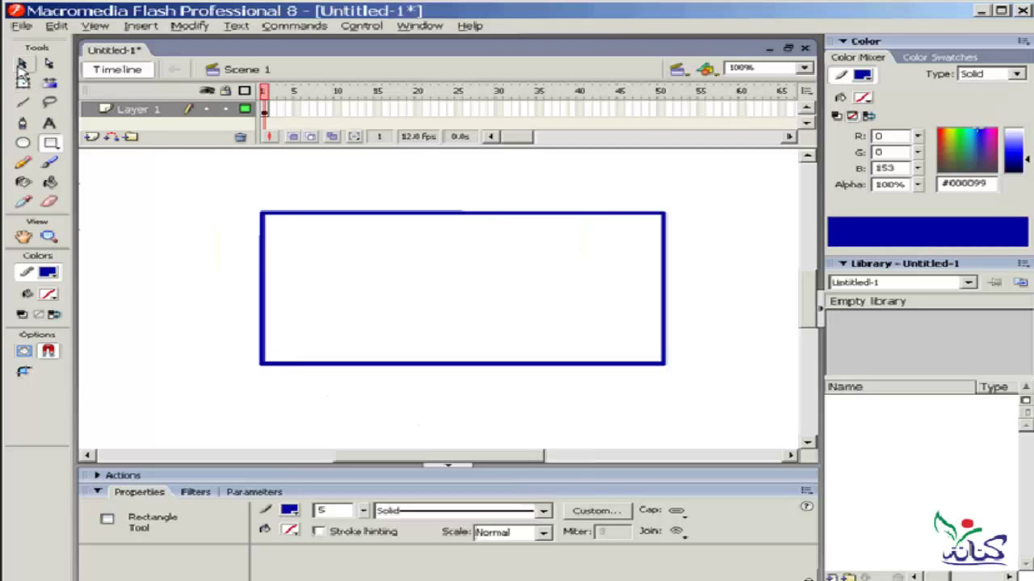
Step: Set the rectangle outline's stroke thickness to 19.5
double_click(489, 214)
left_click_drag(362, 512, 369, 437)
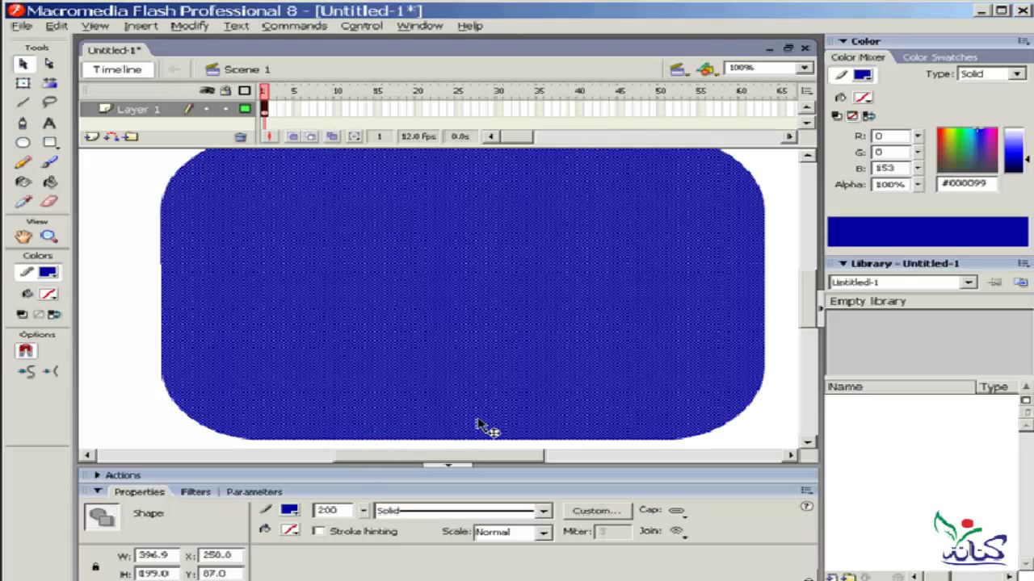
left_click(363, 511)
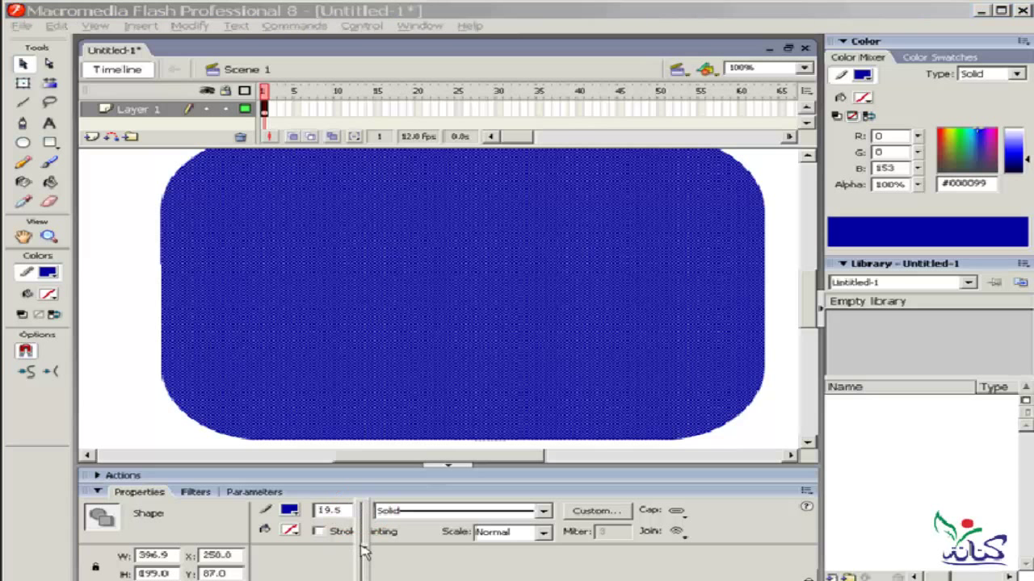
left_click_drag(363, 517, 365, 553)
left_click(198, 334)
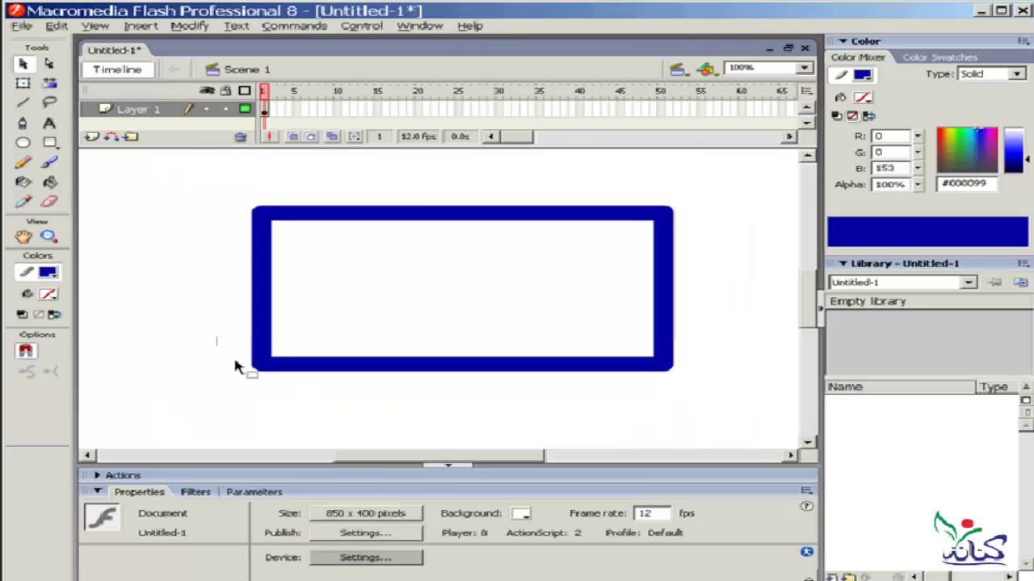
Step: Recolour the middle sections of the top and bottom edges light blue #33CCFF
left_click(517, 214)
left_click(263, 311)
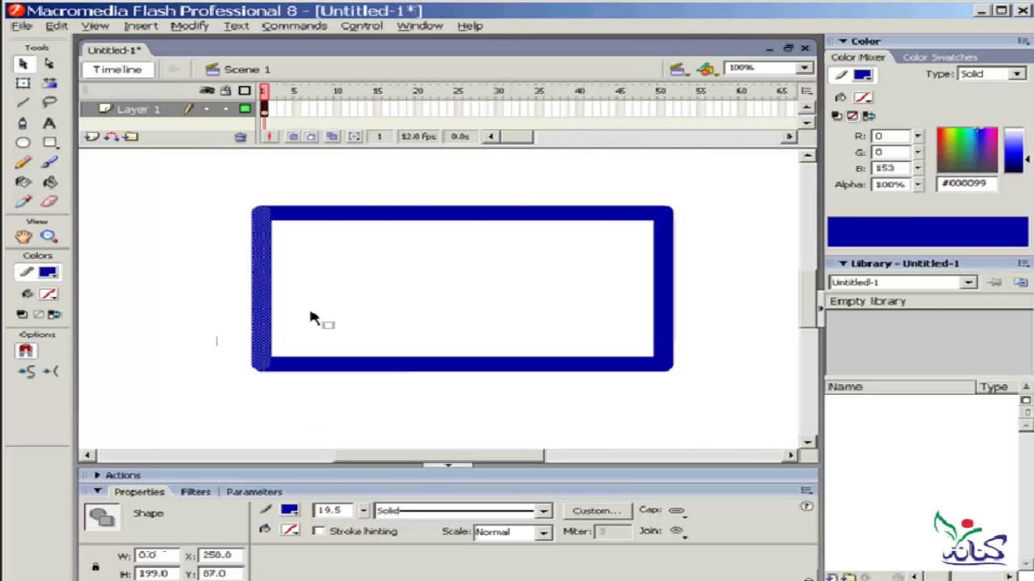
left_click(472, 365)
left_click(665, 318)
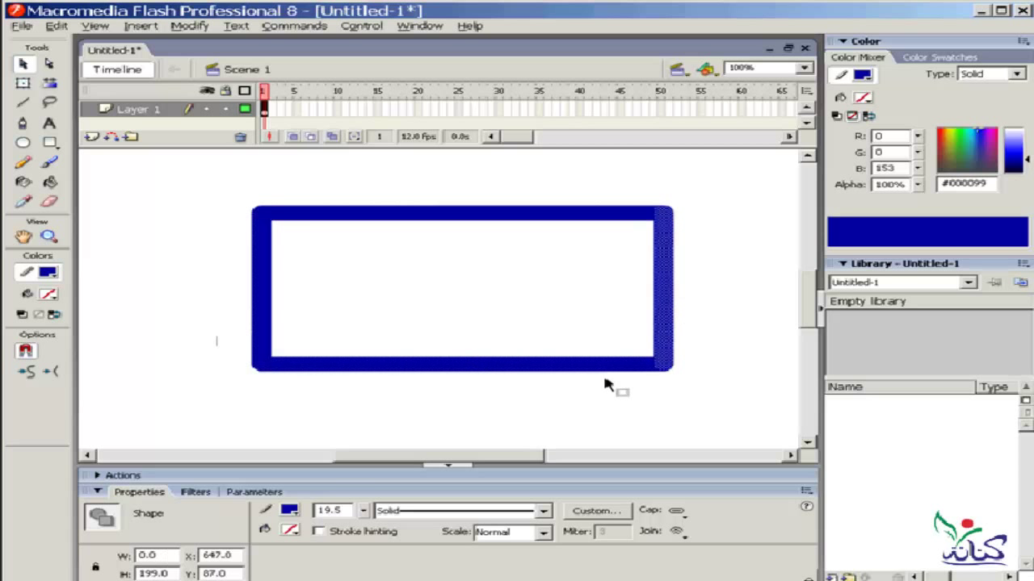
left_click(650, 390)
mouse_move(588, 171)
left_mouse_down()
mouse_move(478, 273)
mouse_move(462, 440)
left_mouse_up()
left_click(289, 511)
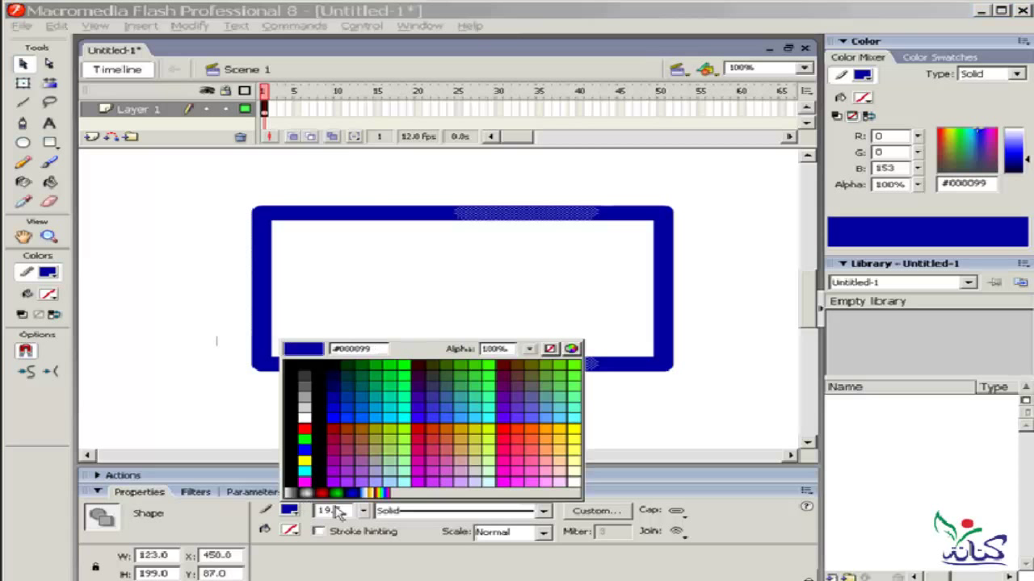
left_click(473, 415)
left_click(354, 431)
Step: Recolour the left sections of the top and bottom edges cyan #00FFFF
mouse_move(414, 172)
left_mouse_down()
mouse_move(339, 312)
mouse_move(316, 433)
mouse_move(305, 437)
left_mouse_up()
left_click(297, 515)
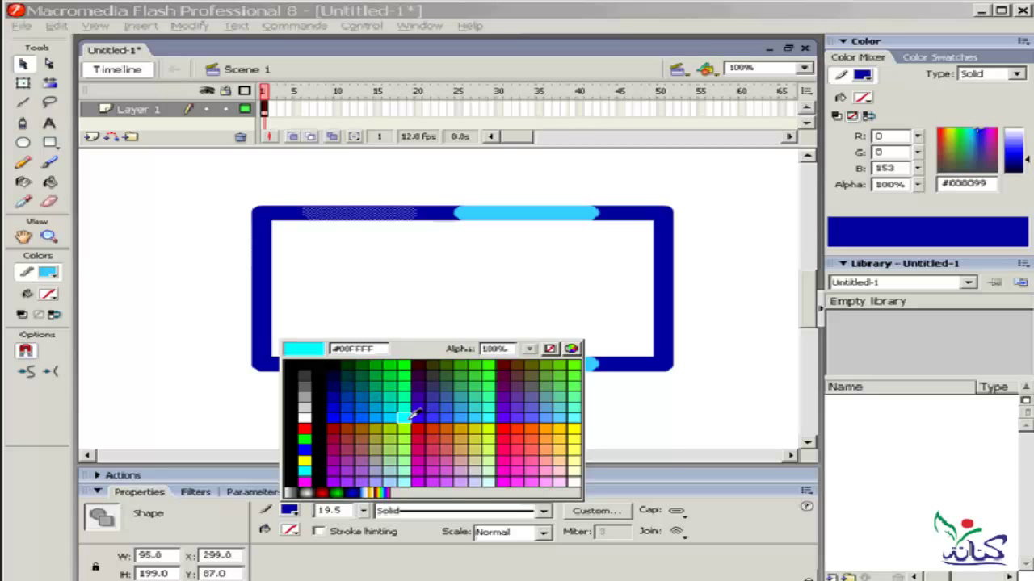
left_click(403, 418)
left_click(593, 435)
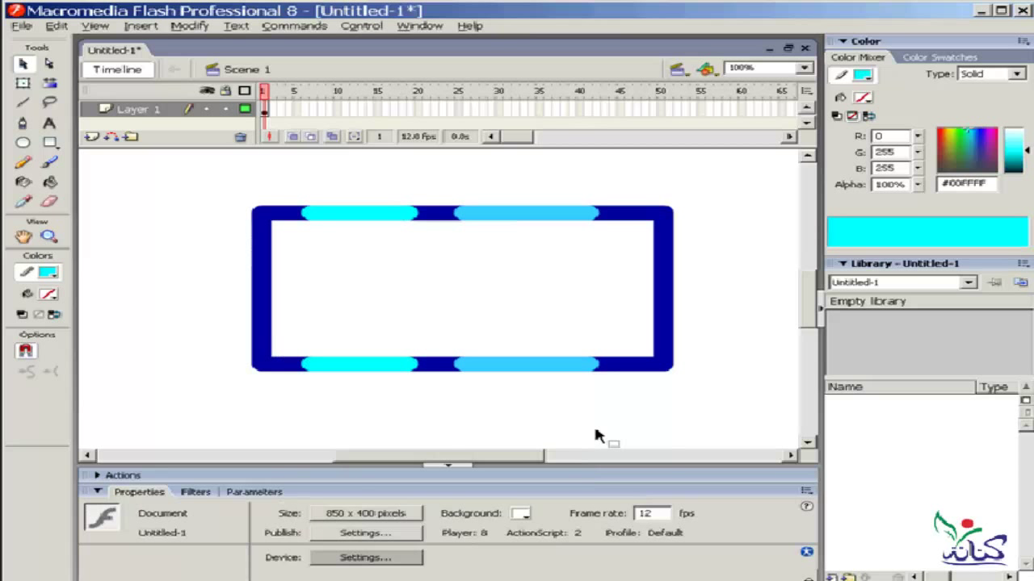
left_click_drag(763, 171, 127, 427)
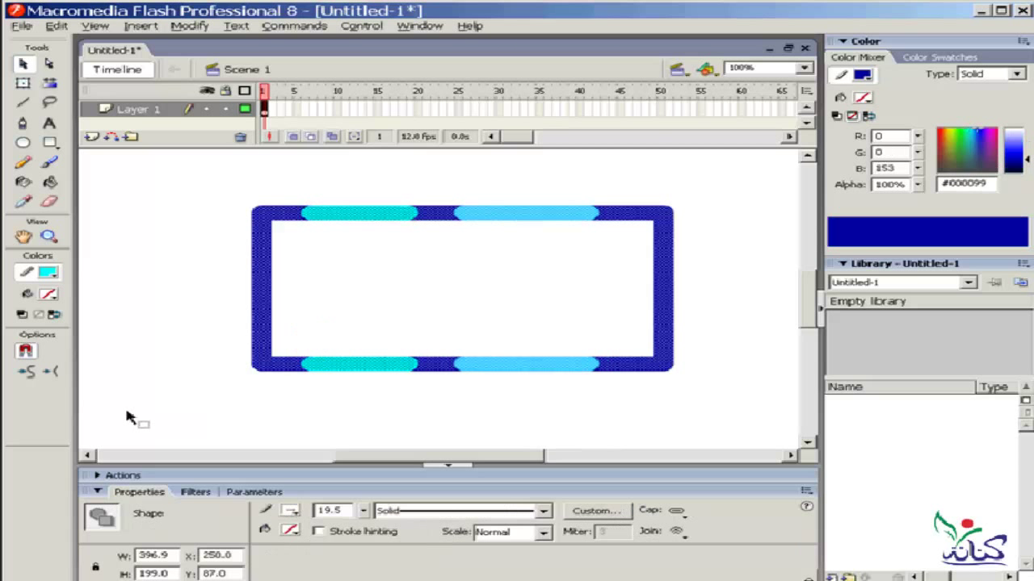
Step: Set the outline's stroke cap to None for square-cut ends
left_click(675, 511)
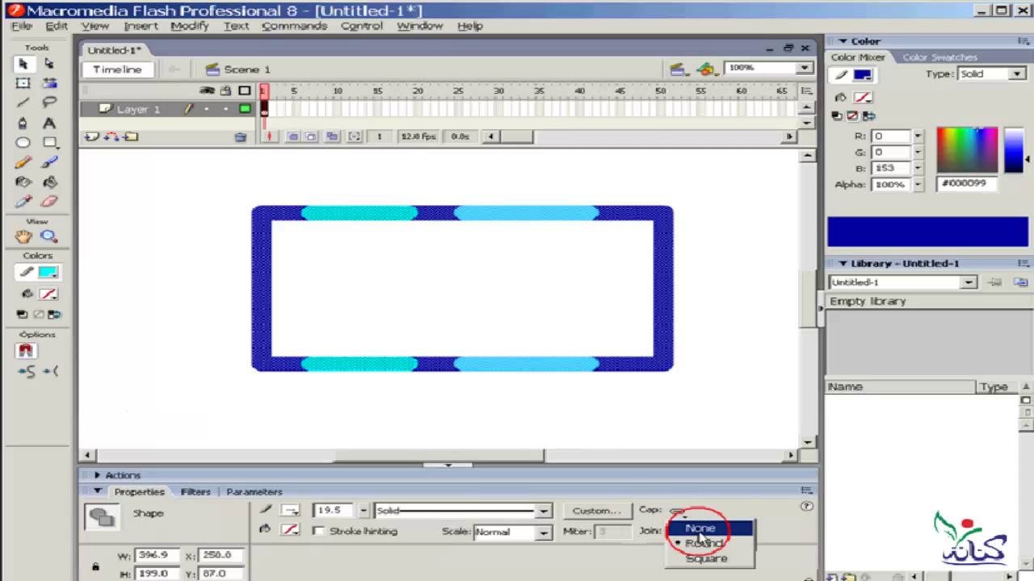
left_click(697, 528)
left_click(506, 428)
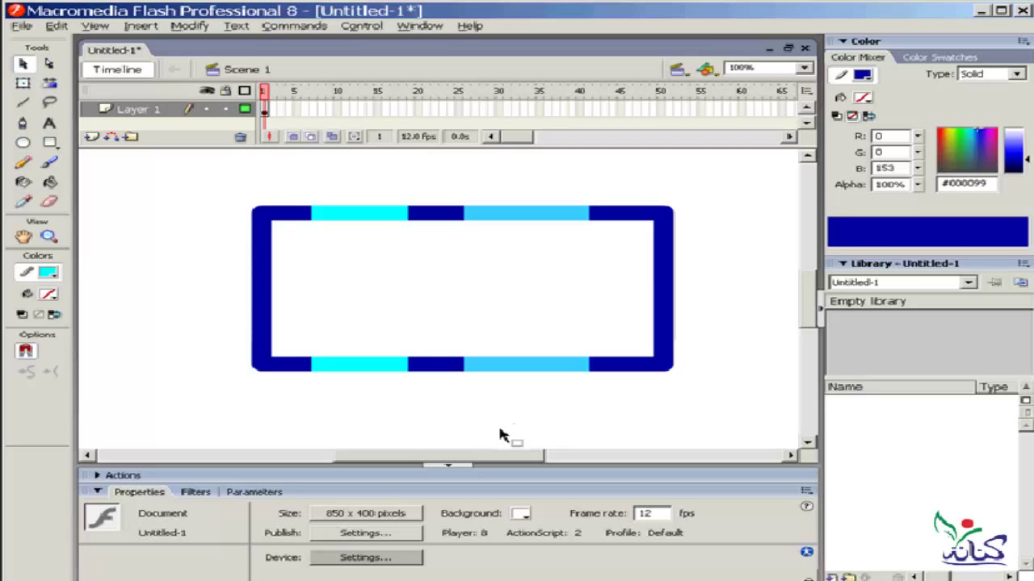
Step: Colour the whole outline #0099FF, then change its fill type to a linear gradient
left_click(664, 305)
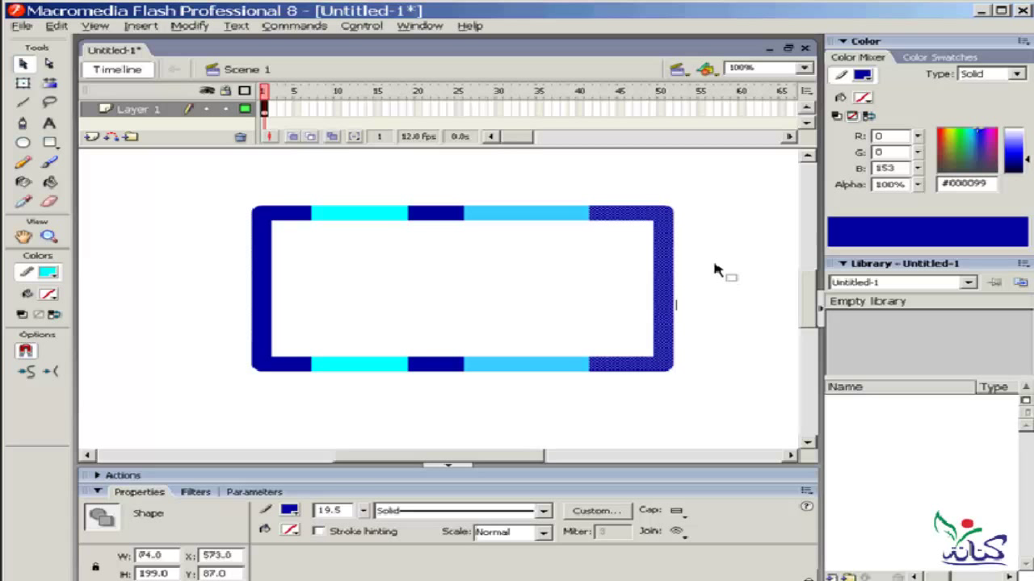
left_click(864, 75)
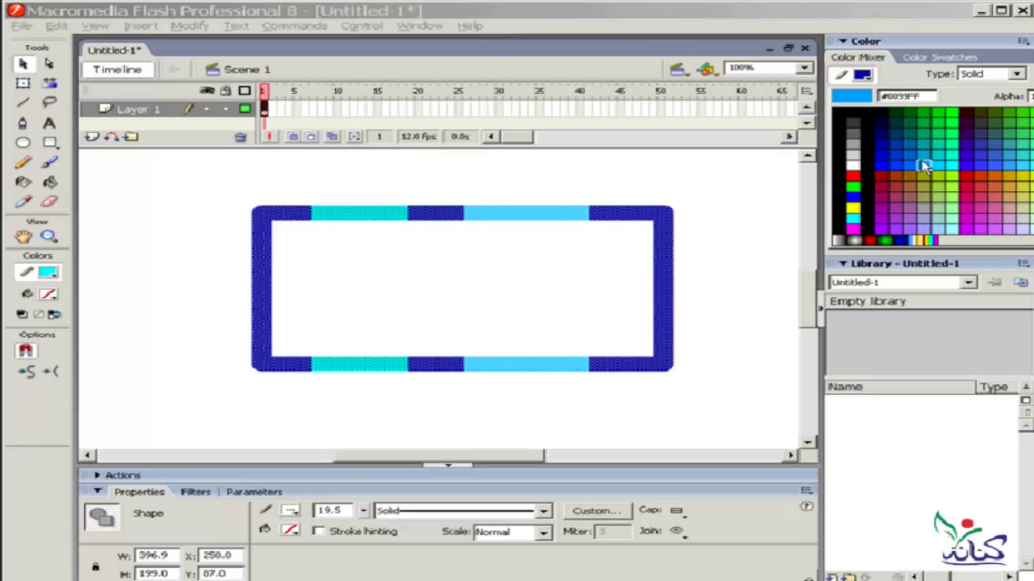
left_click(914, 167)
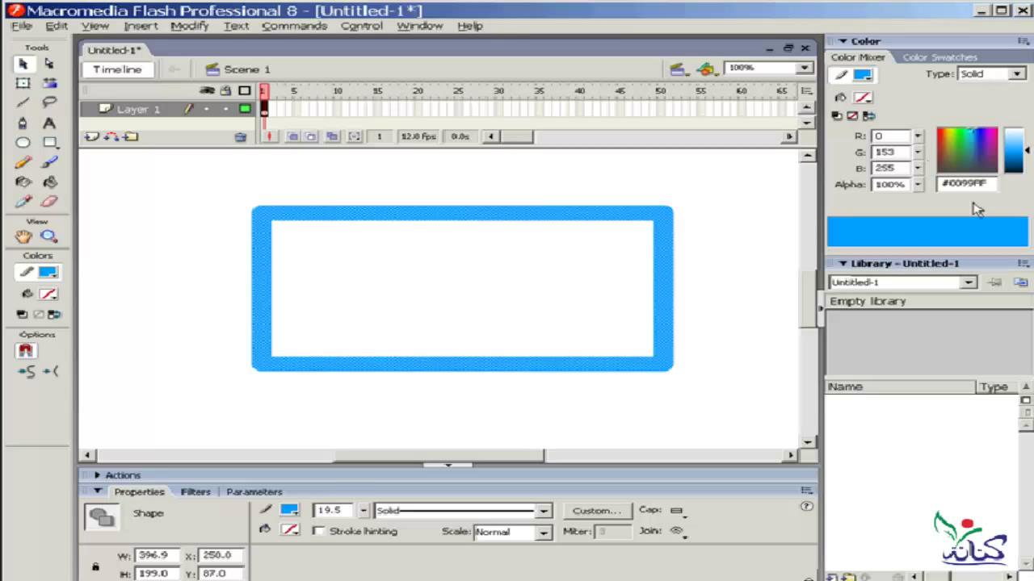
left_click(1015, 75)
left_click(980, 107)
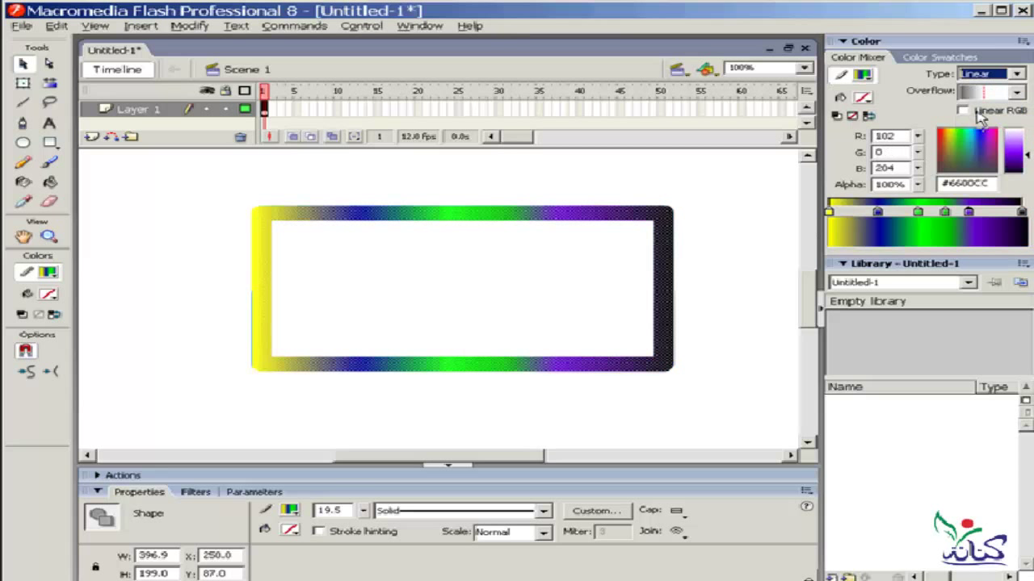
Step: With nothing selected, switch the current gradient type from Linear to Radial and choose the Oval tool
left_click(738, 268)
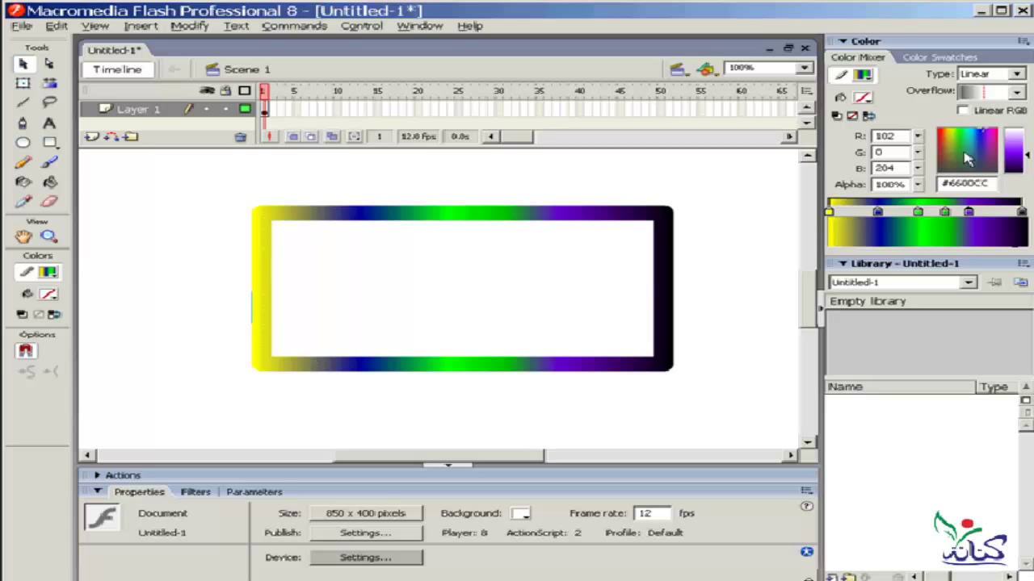
left_click(1017, 74)
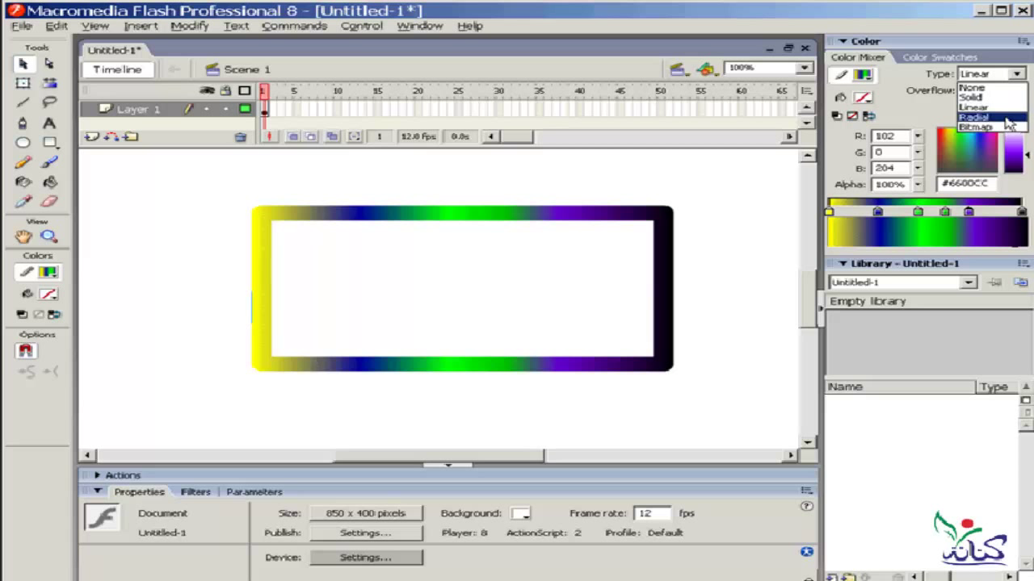
left_click(1007, 119)
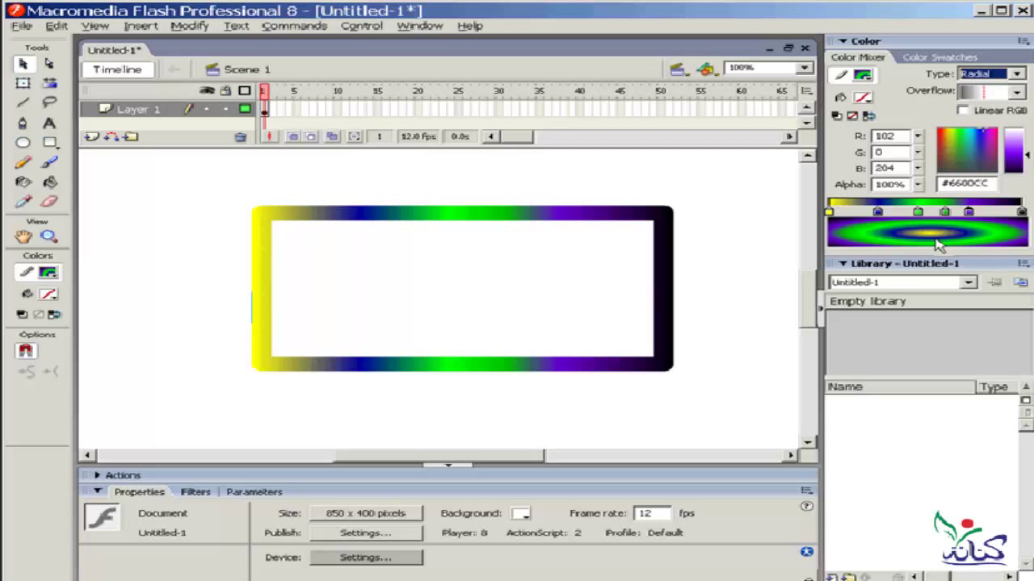
left_click(23, 143)
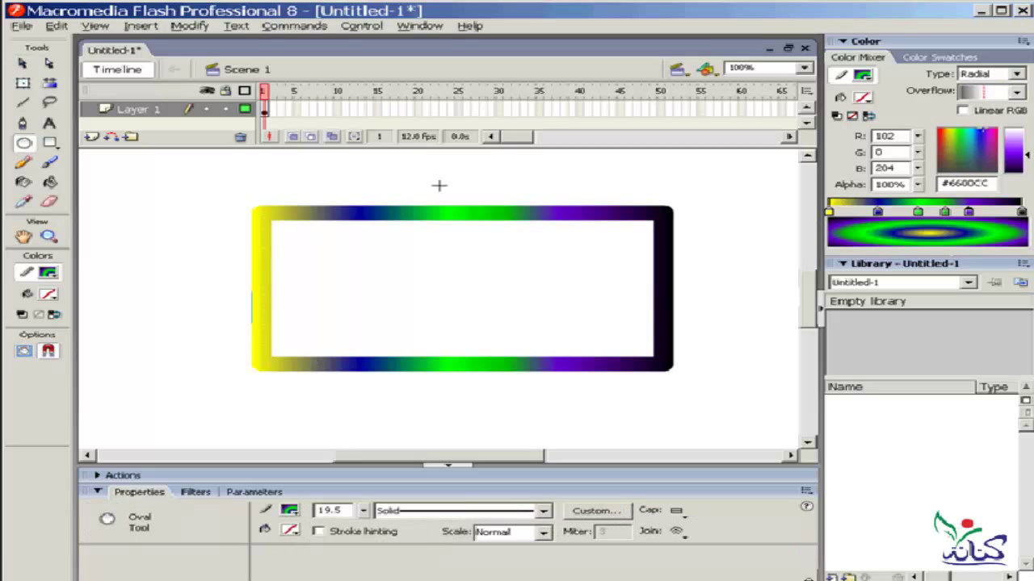
Step: Delete the gradient rectangle and draw a test ring oval on the left of the stage
key("ctrl+a")
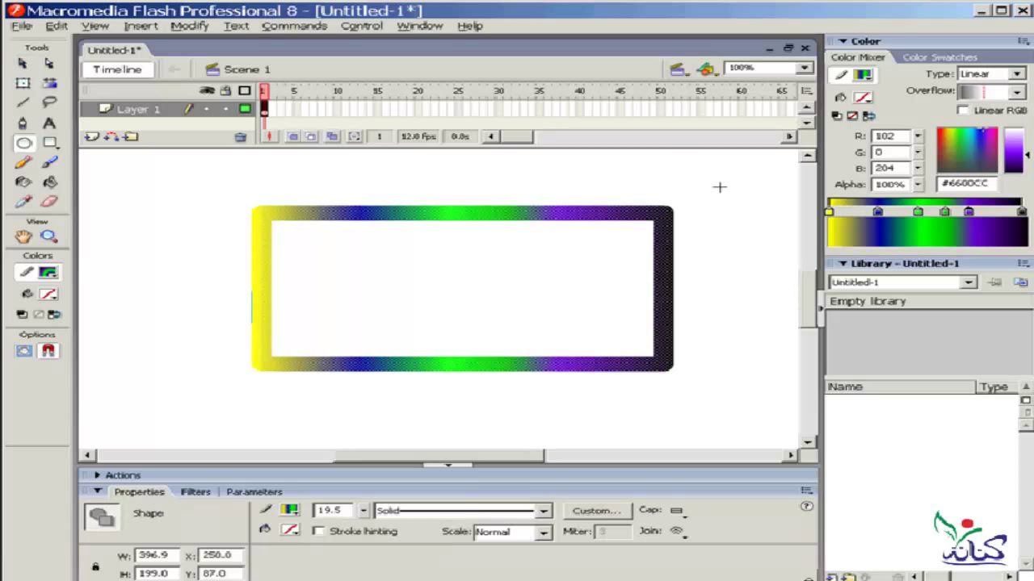
key("Delete")
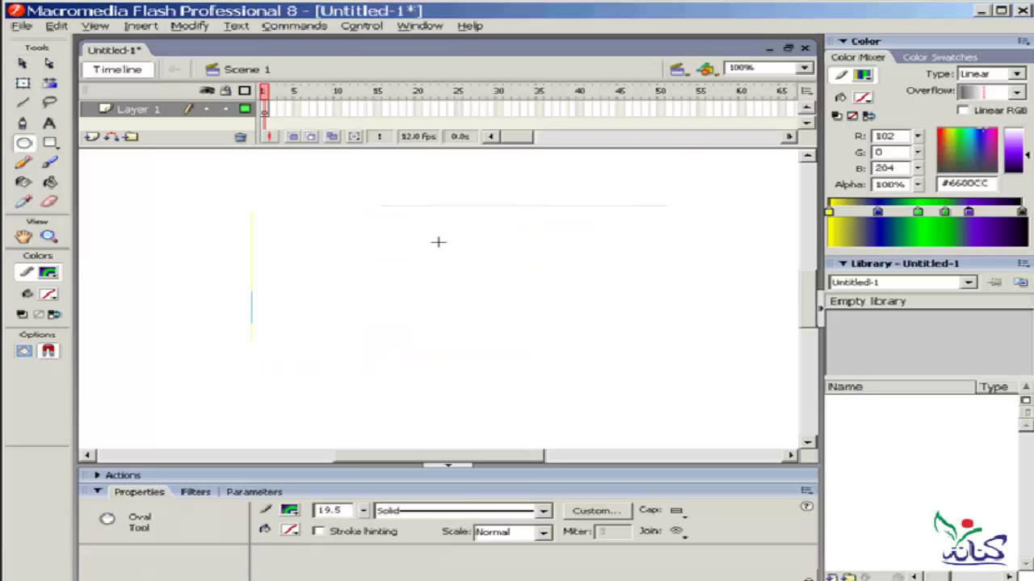
mouse_move(450, 201)
left_mouse_down()
mouse_move(402, 251)
mouse_move(206, 386)
left_mouse_up()
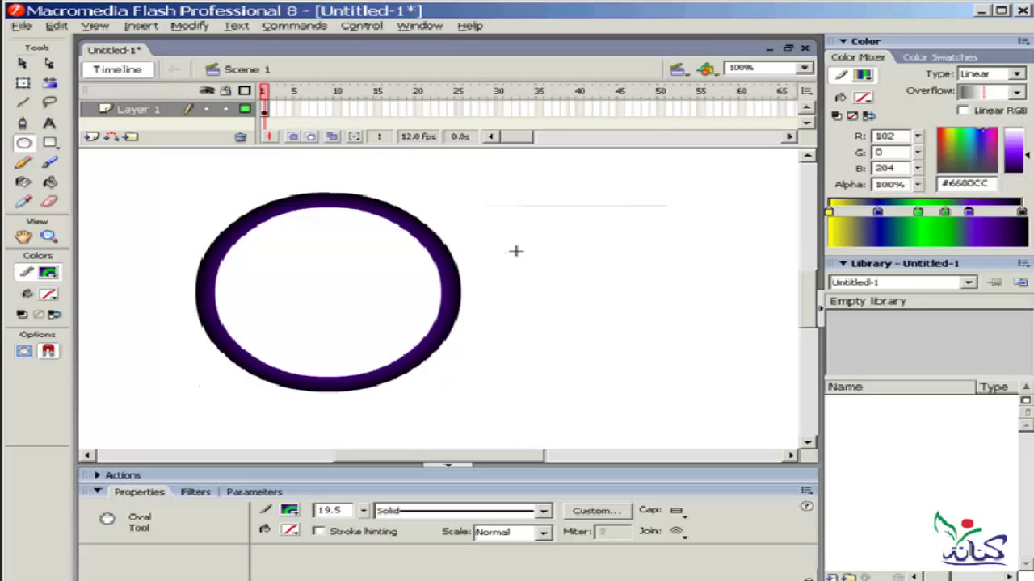
Step: Set new ovals to no outline and a grey #999999 fill, then delete the purple ring
left_click(289, 510)
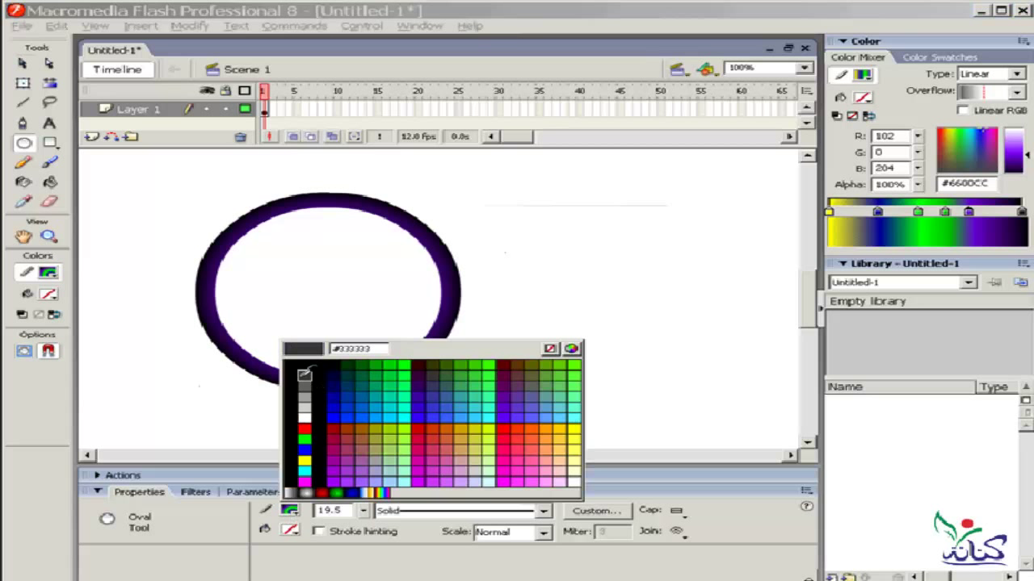
left_click(550, 348)
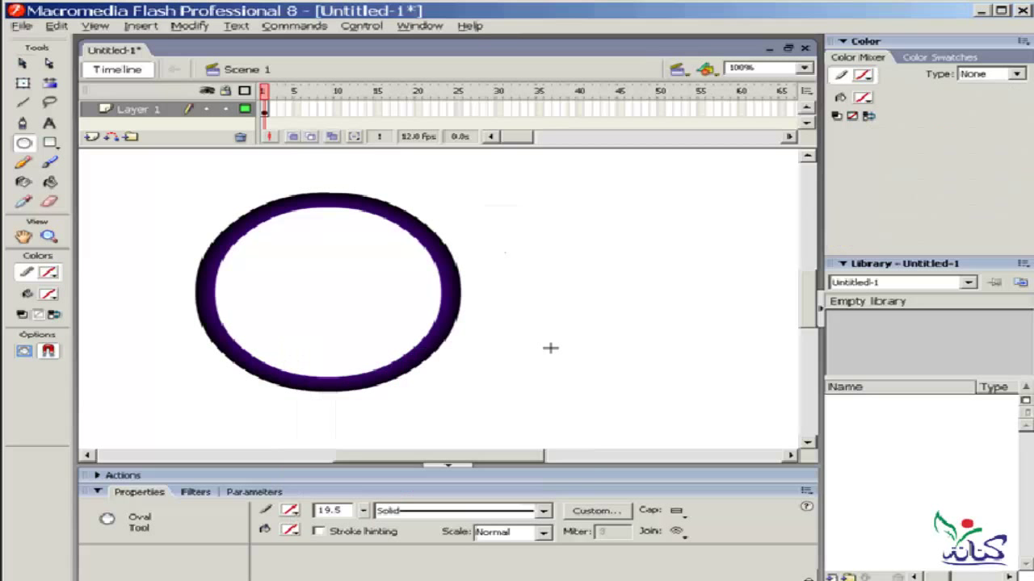
left_click(290, 531)
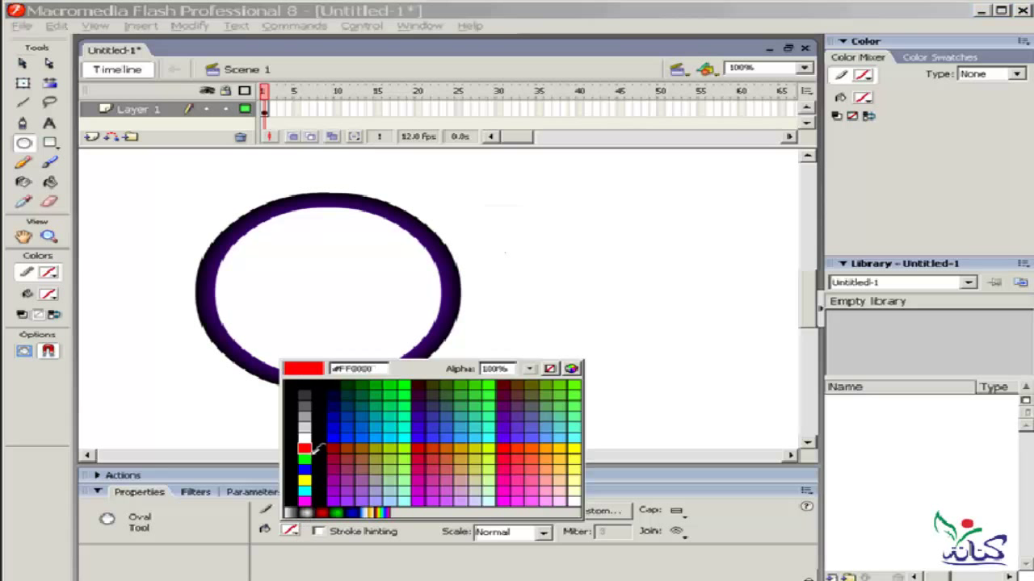
left_click(304, 414)
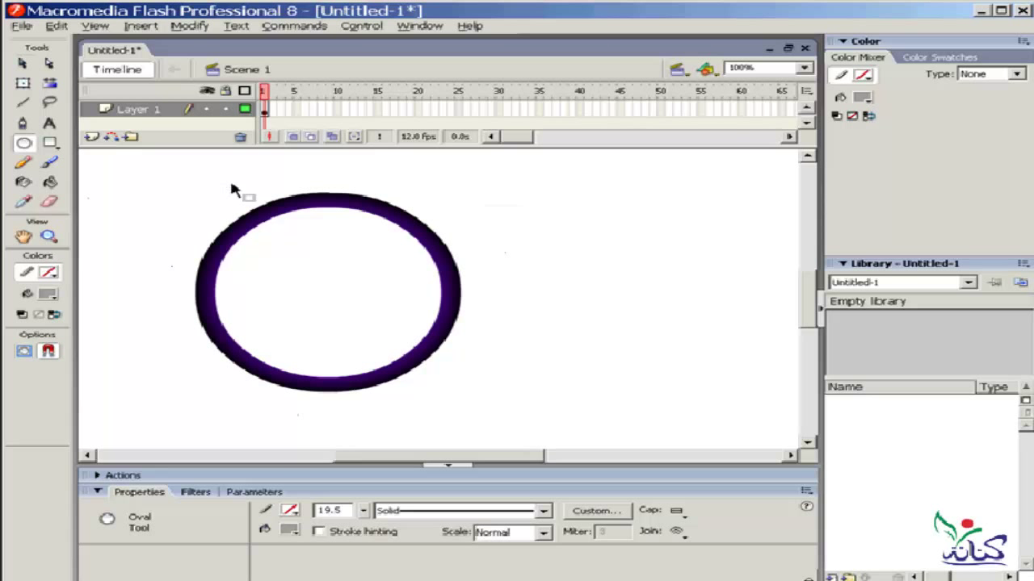
left_click(450, 256)
key("Delete")
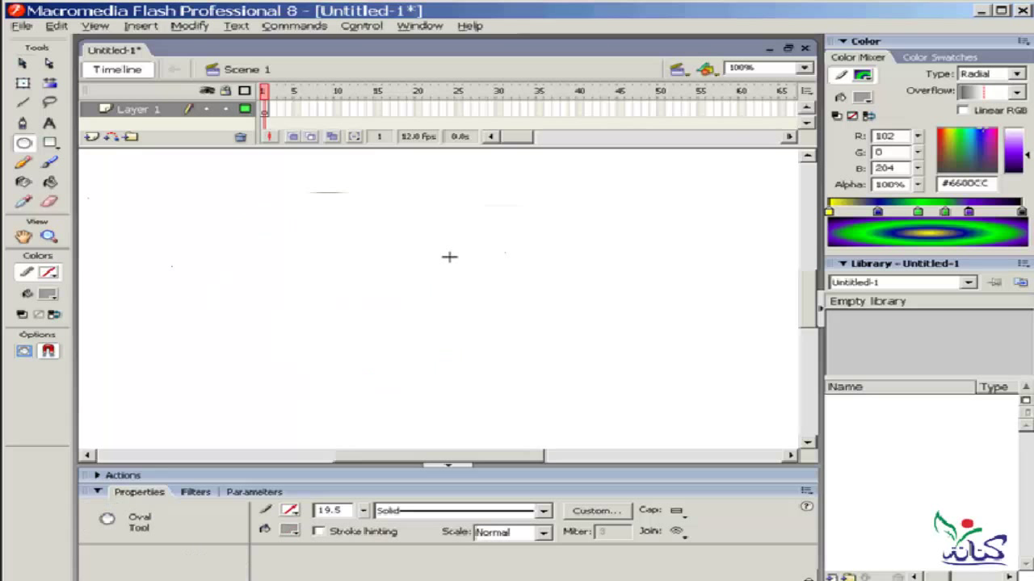
Step: Delete the stray '255' text box and draw a large grey circle at stage centre
type("255")
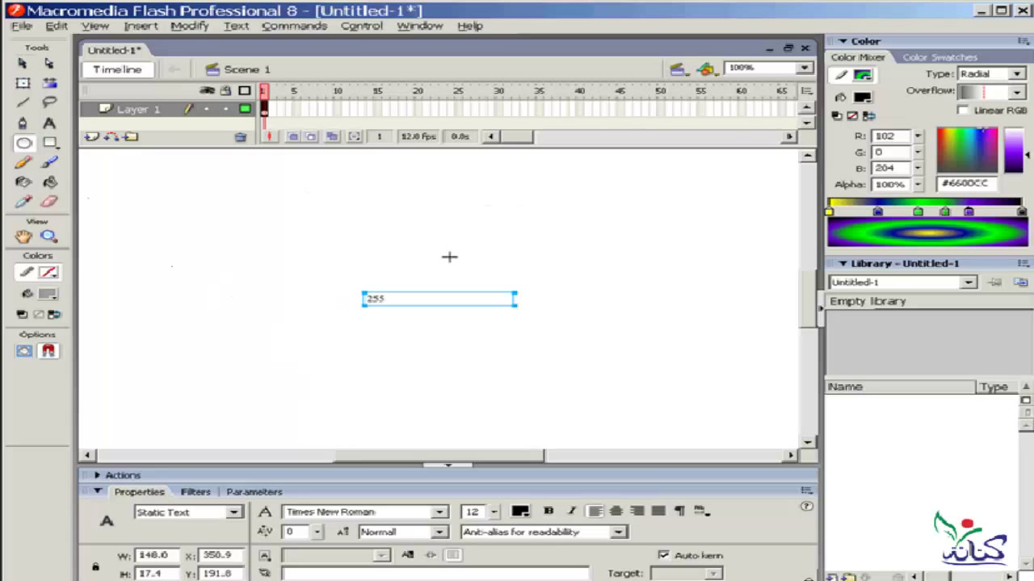
left_click(23, 63)
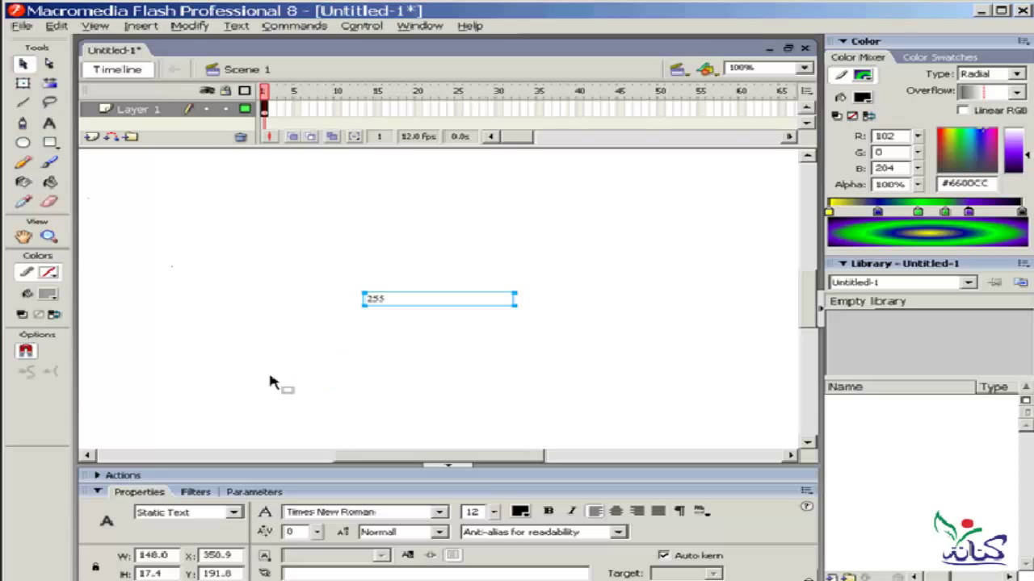
key("Delete")
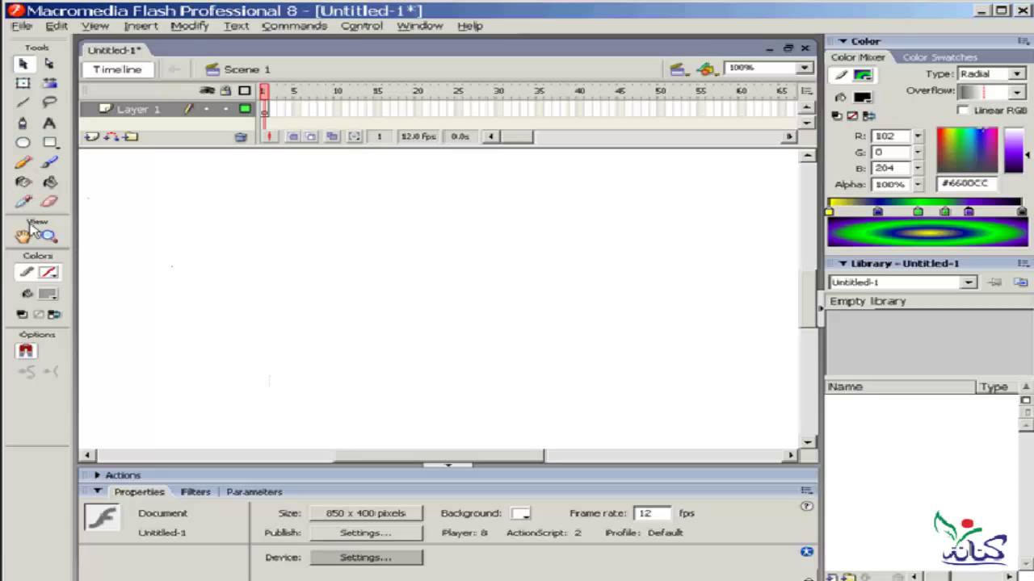
left_click(22, 143)
left_click_drag(573, 208, 286, 418)
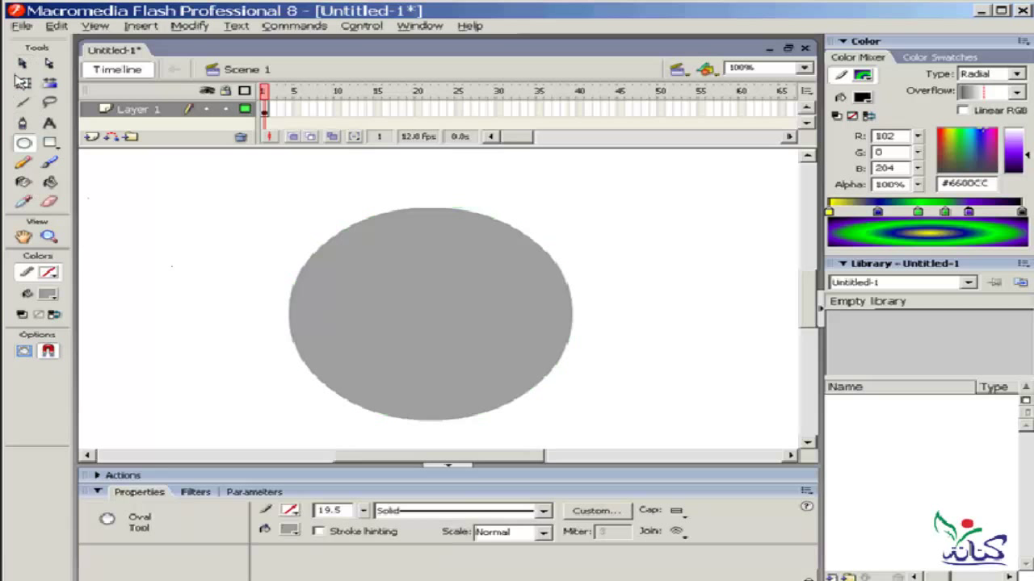
Step: Change the grey circle's fill to a radial gradient
left_click(23, 63)
left_click(453, 310)
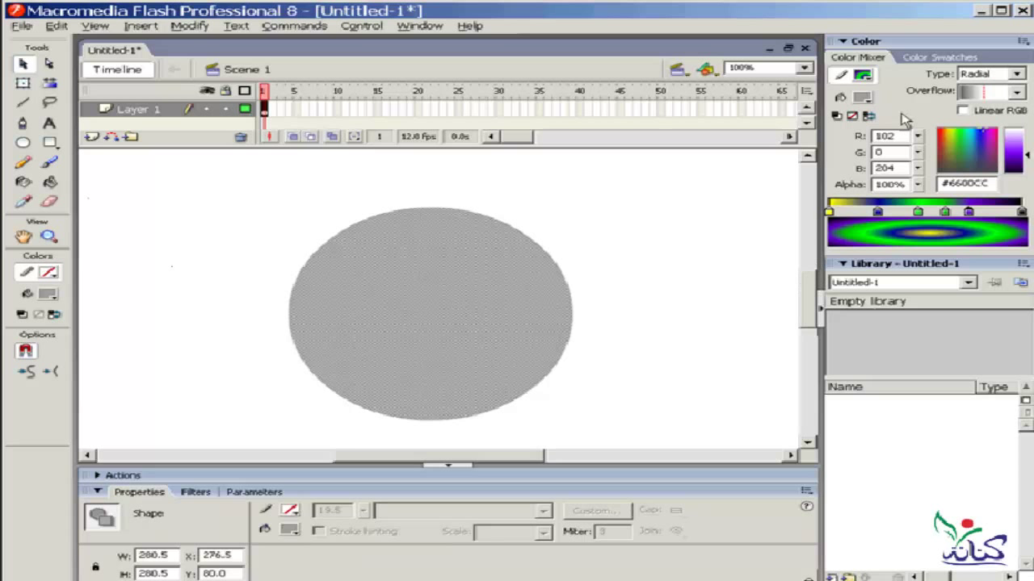
left_click(840, 97)
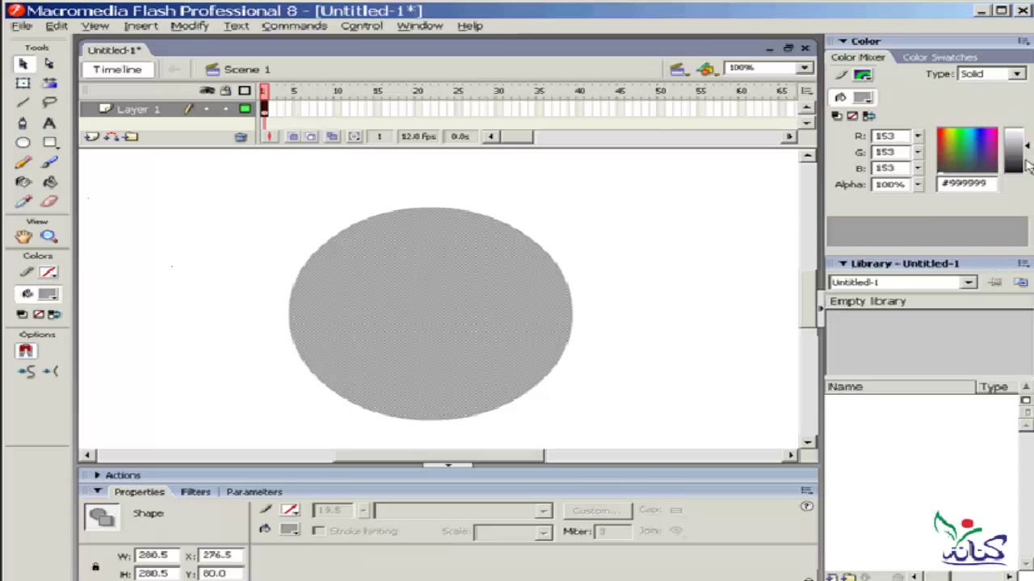
left_click(1017, 73)
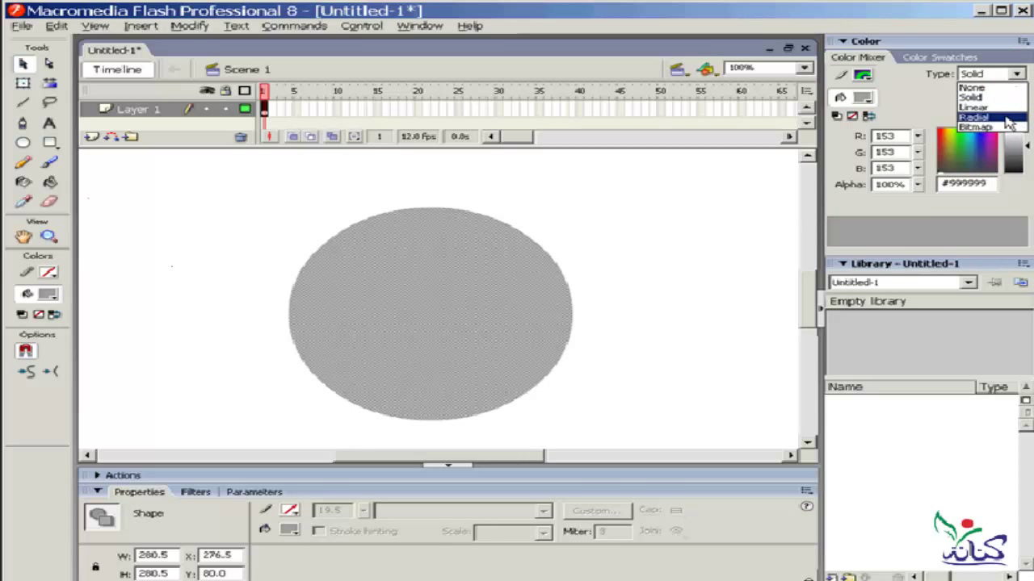
left_click(973, 117)
left_click(687, 296)
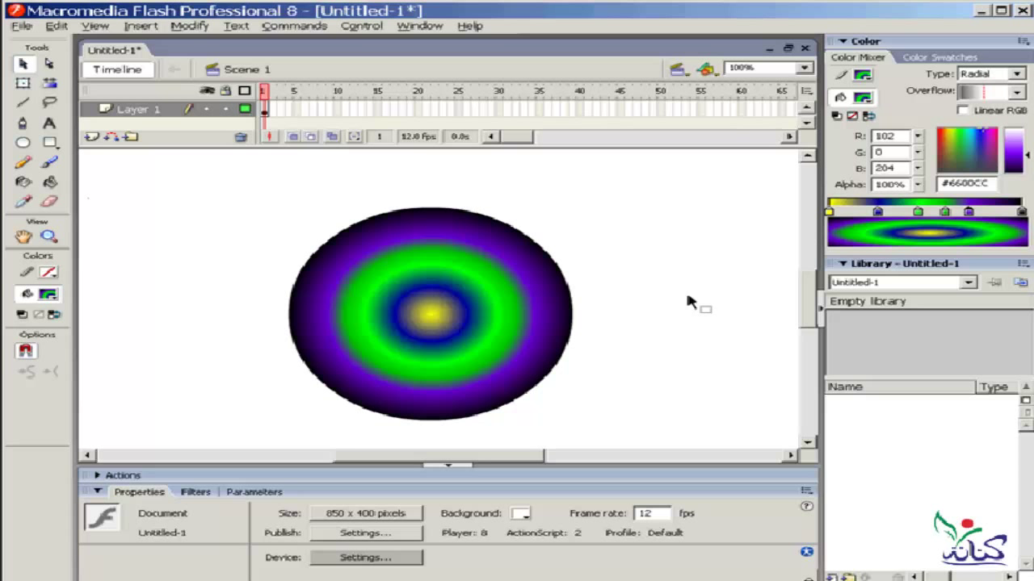
left_click(519, 327)
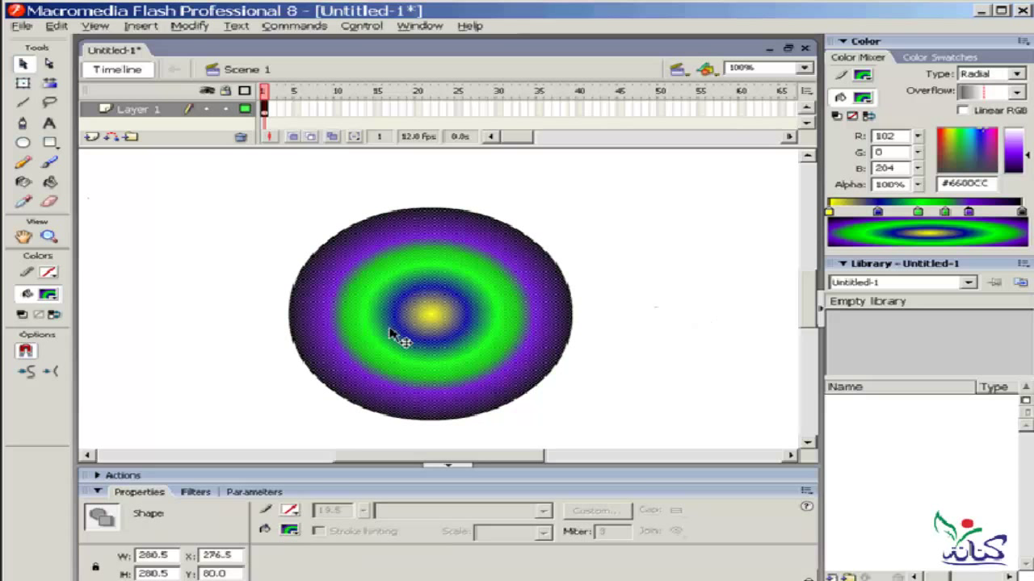
left_click(634, 269)
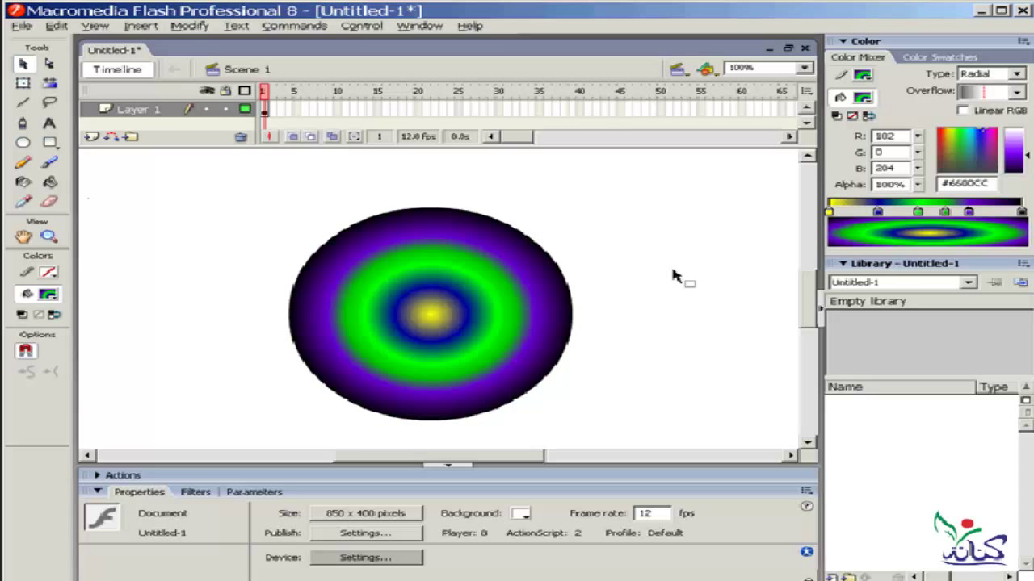
Step: Remove the purple, green, blue and extra gradient stops, leaving only yellow and black
left_click(970, 215)
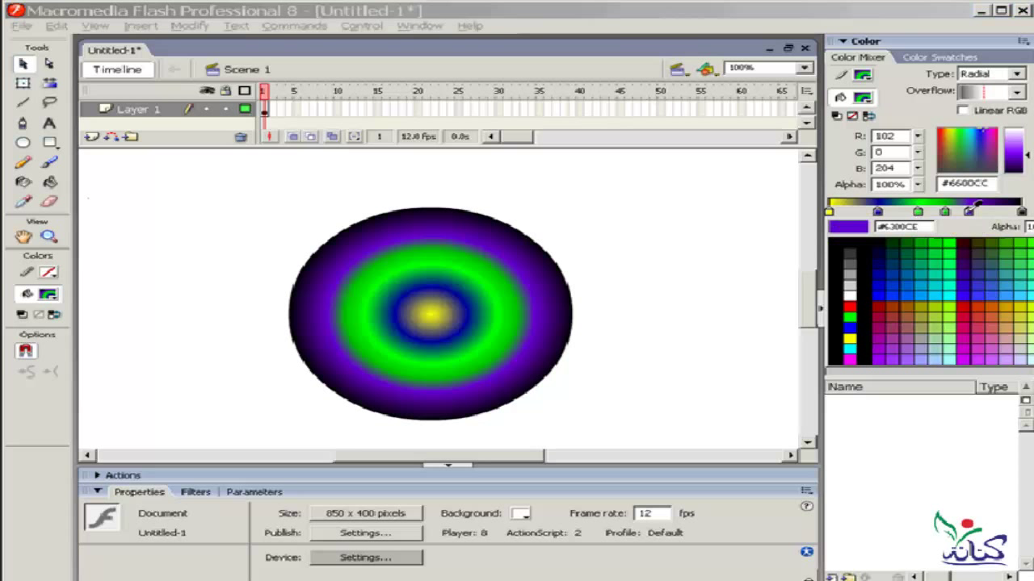
left_click(970, 209)
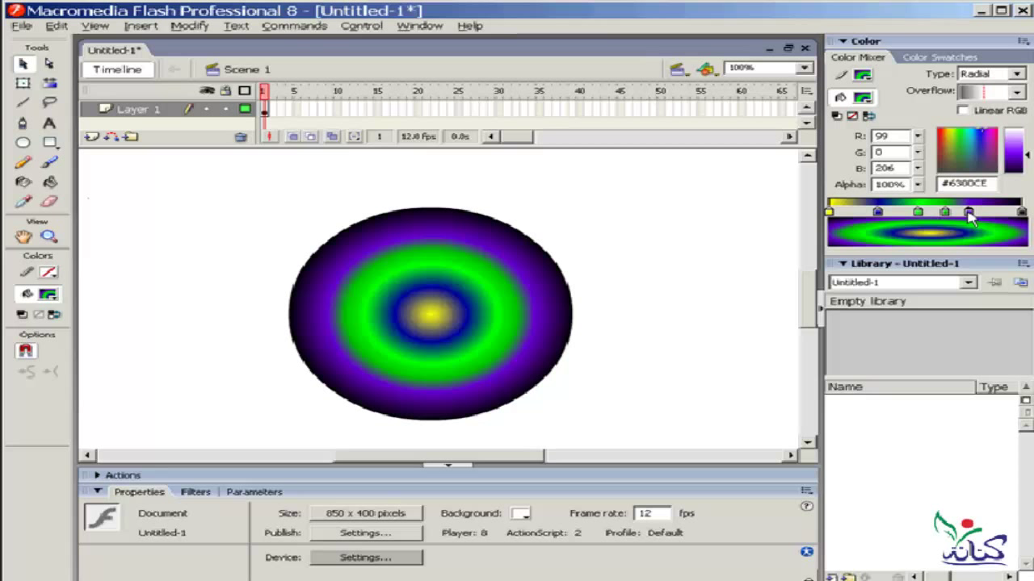
left_click_drag(970, 211, 973, 271)
left_click(942, 212)
mouse_move(940, 211)
left_mouse_down()
mouse_move(929, 250)
mouse_move(889, 243)
mouse_move(777, 252)
left_mouse_up()
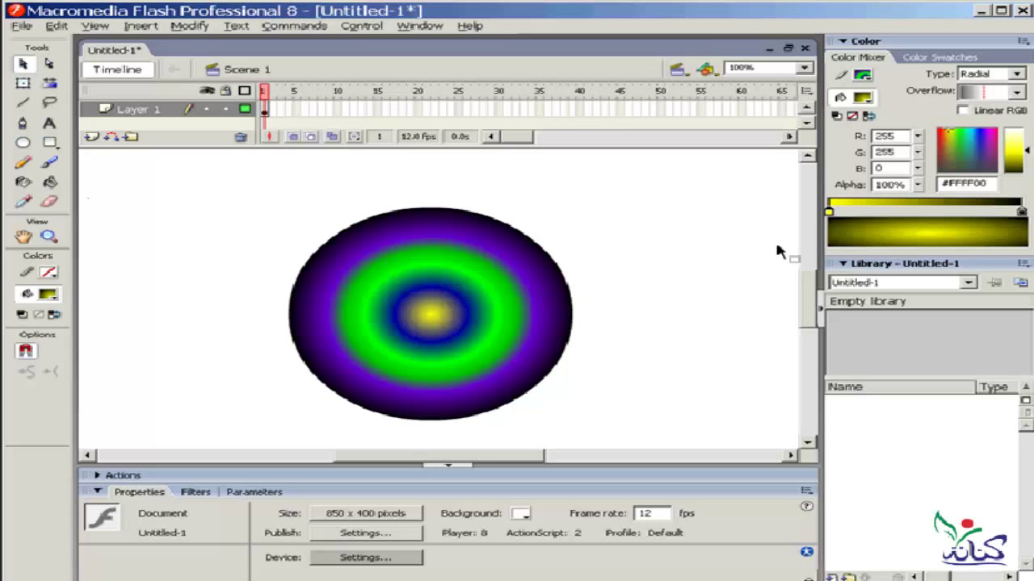
left_click(878, 213)
left_click(937, 212)
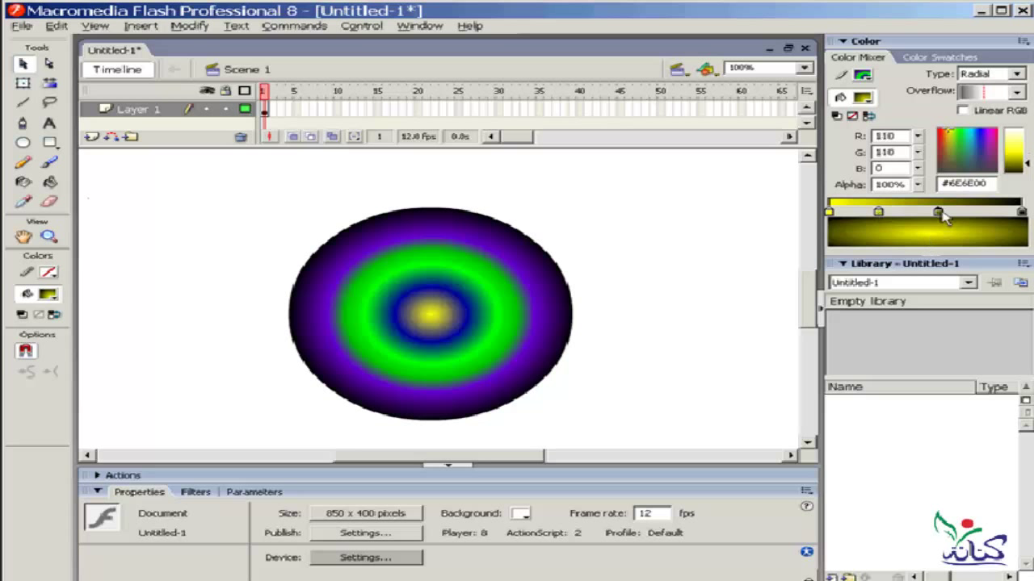
left_click_drag(938, 212, 934, 235)
left_click_drag(878, 212, 878, 236)
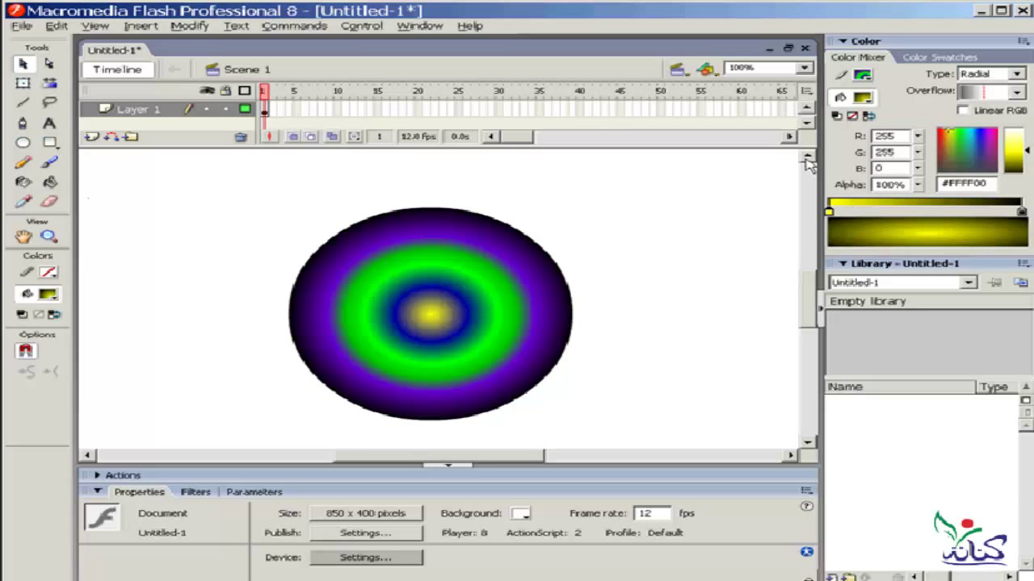
left_click(507, 294)
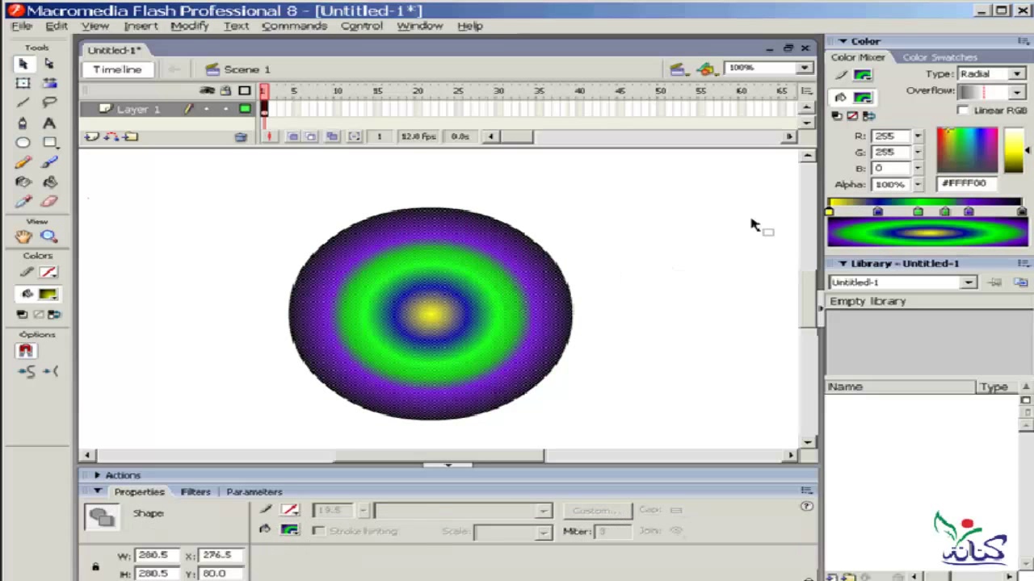
mouse_move(878, 213)
left_mouse_down()
mouse_move(878, 232)
mouse_move(967, 242)
left_mouse_up()
left_click(944, 212)
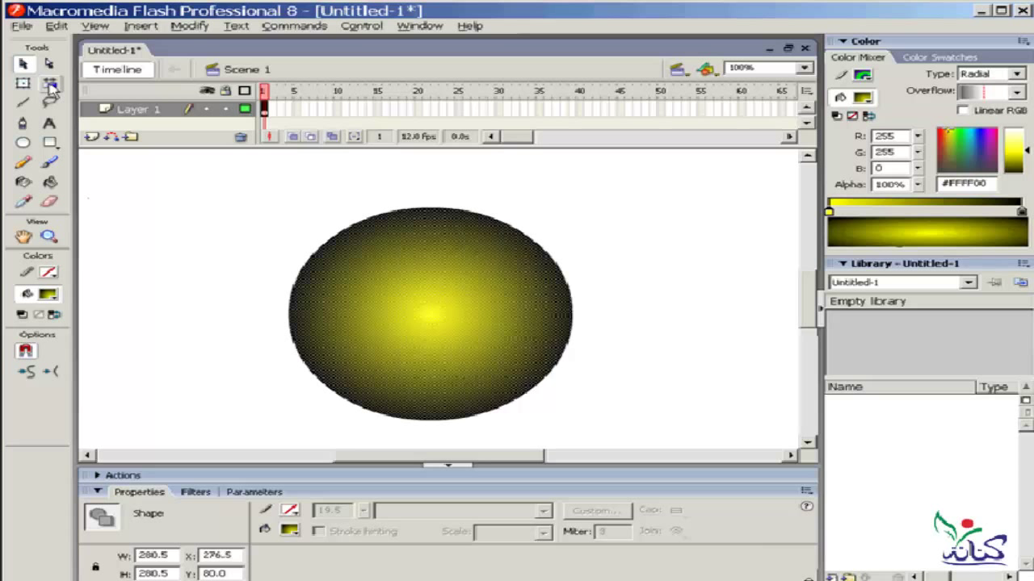
Step: Shift, widen and rotate the circle's radial gradient with the Fill Transform tool
left_click(50, 87)
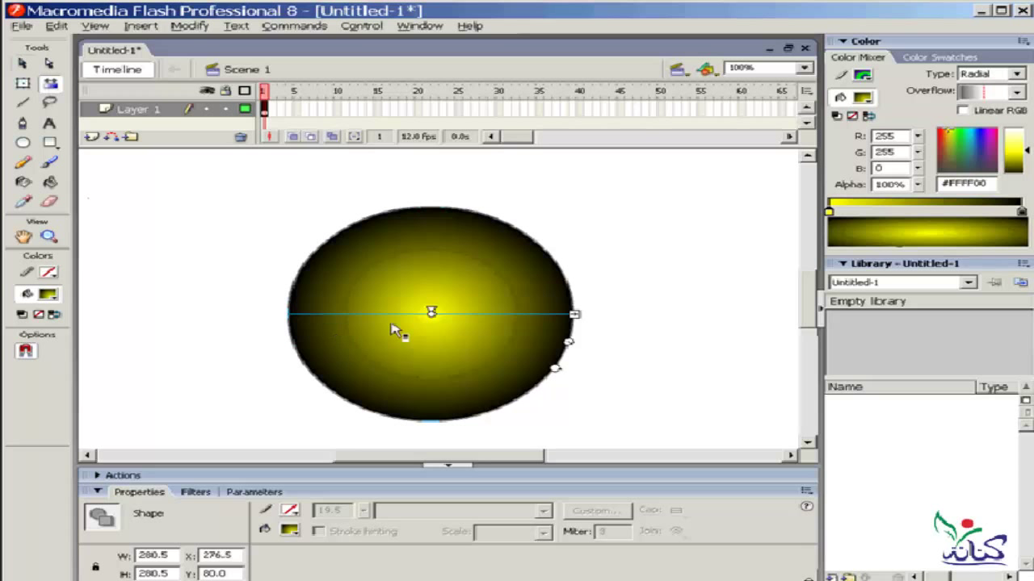
mouse_move(431, 314)
left_mouse_down()
mouse_move(330, 314)
mouse_move(574, 324)
mouse_move(544, 270)
mouse_move(459, 286)
mouse_move(405, 319)
mouse_move(461, 337)
mouse_move(444, 309)
left_mouse_up()
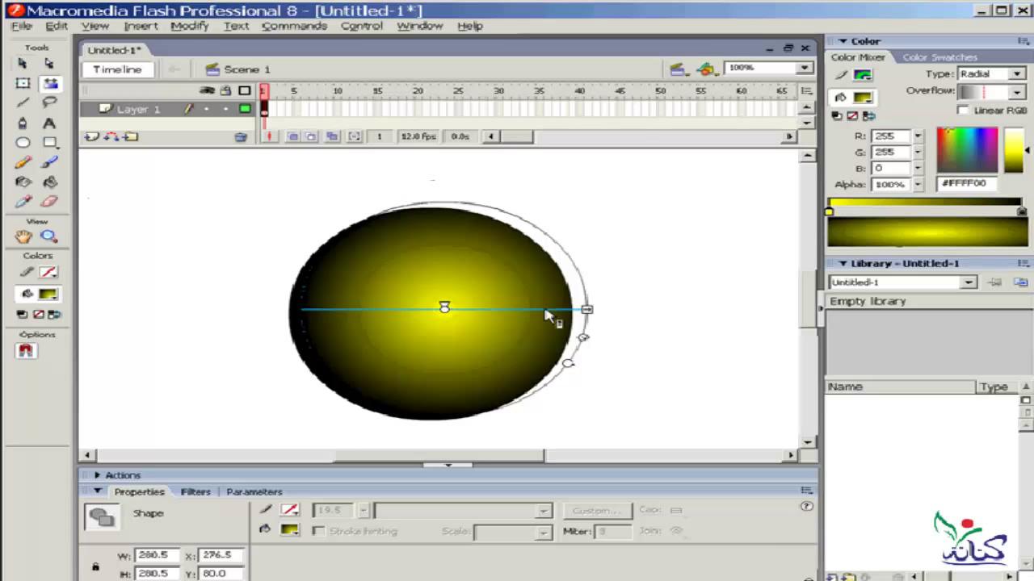
mouse_move(585, 308)
left_mouse_down()
mouse_move(553, 309)
mouse_move(757, 308)
left_mouse_up()
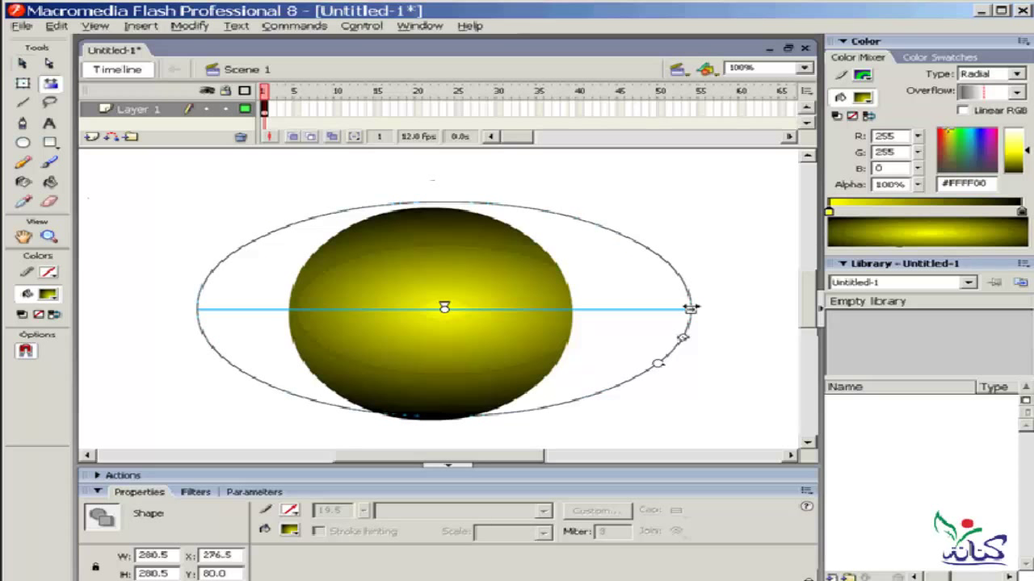
left_click_drag(715, 364, 538, 397)
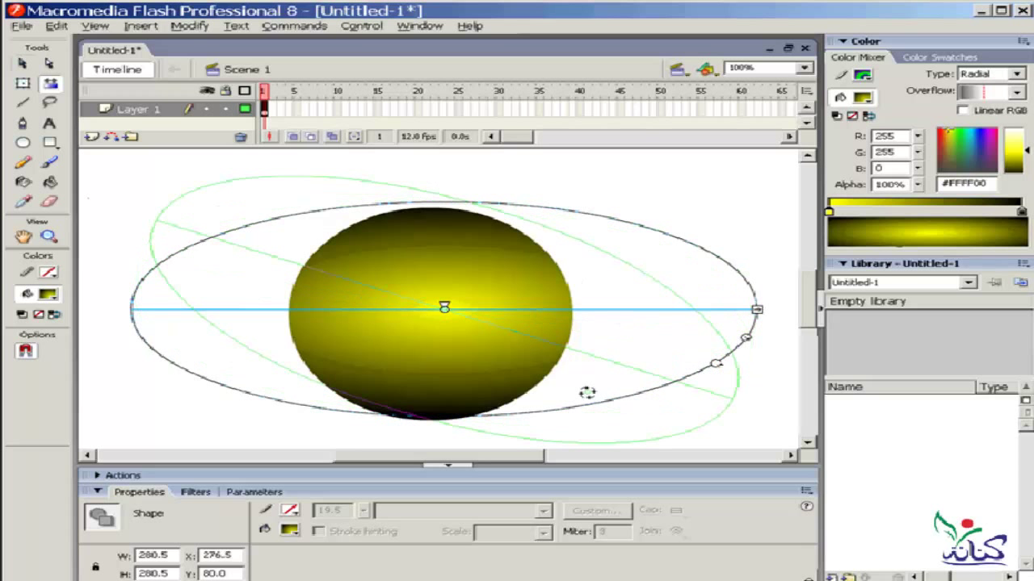
left_click_drag(697, 443, 590, 387)
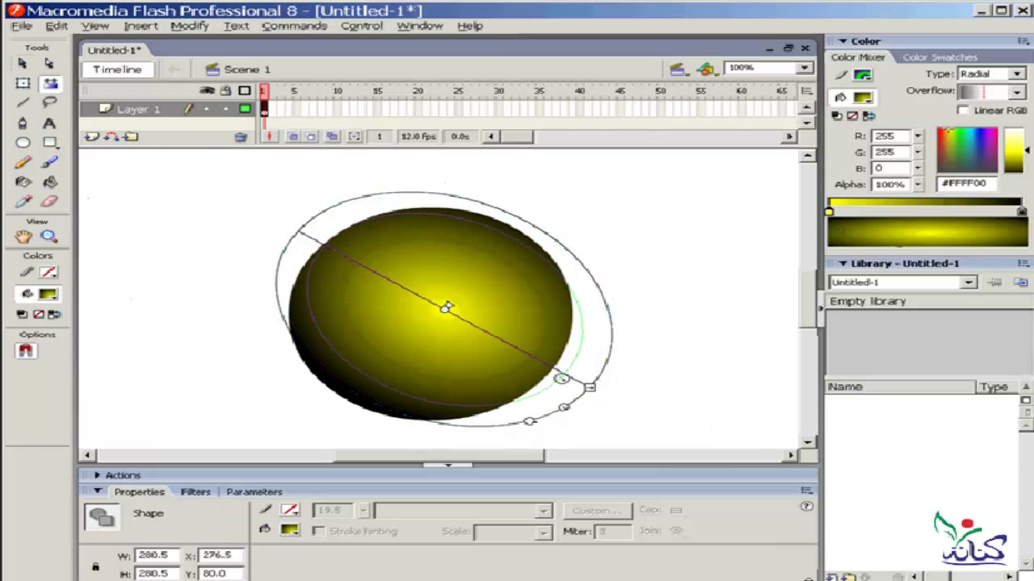
Step: Enlarge the gradient to fill the circle, then delete the circle from the stage
left_click_drag(524, 330, 526, 331)
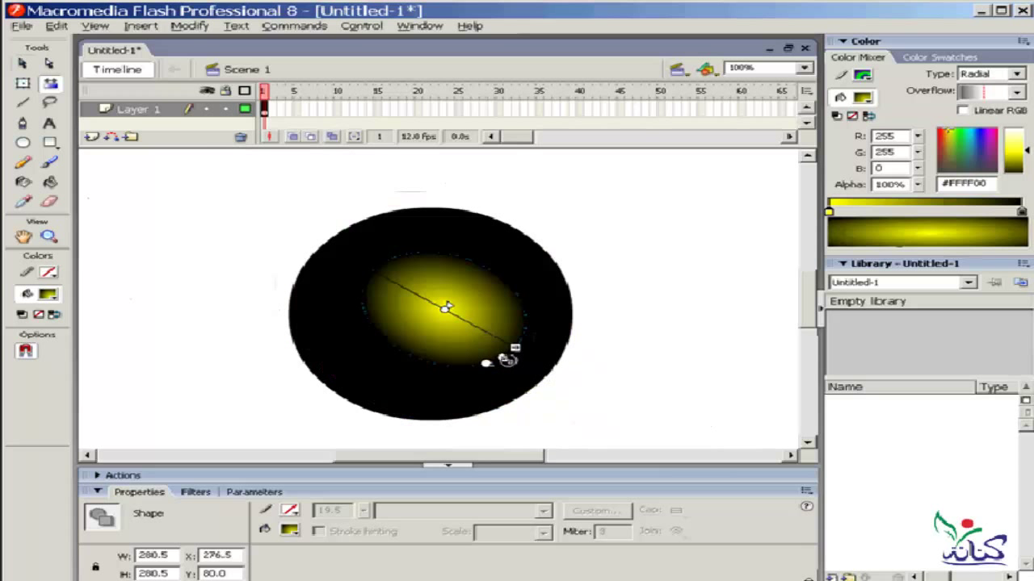
left_click_drag(539, 367, 616, 387)
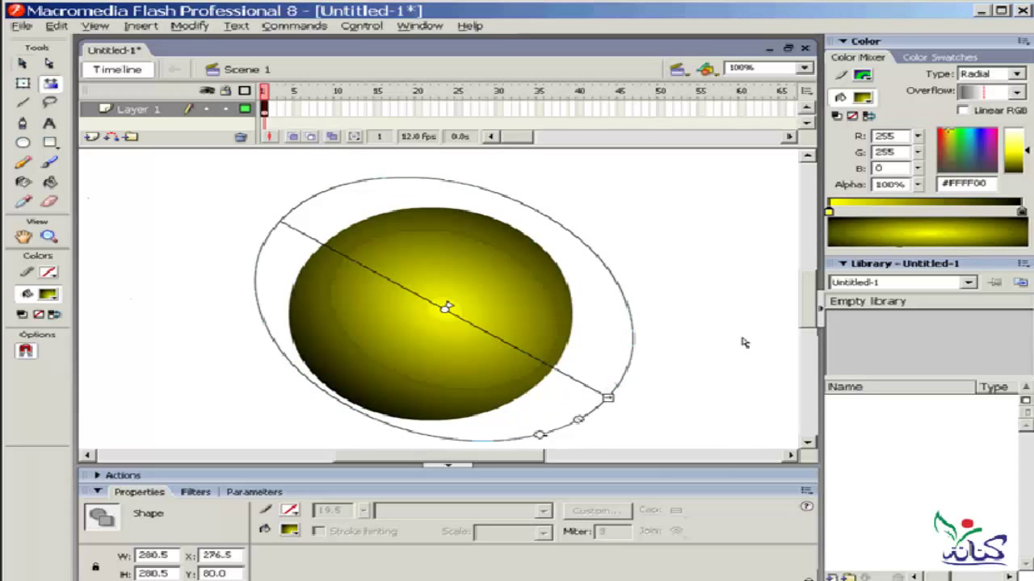
left_click(688, 272)
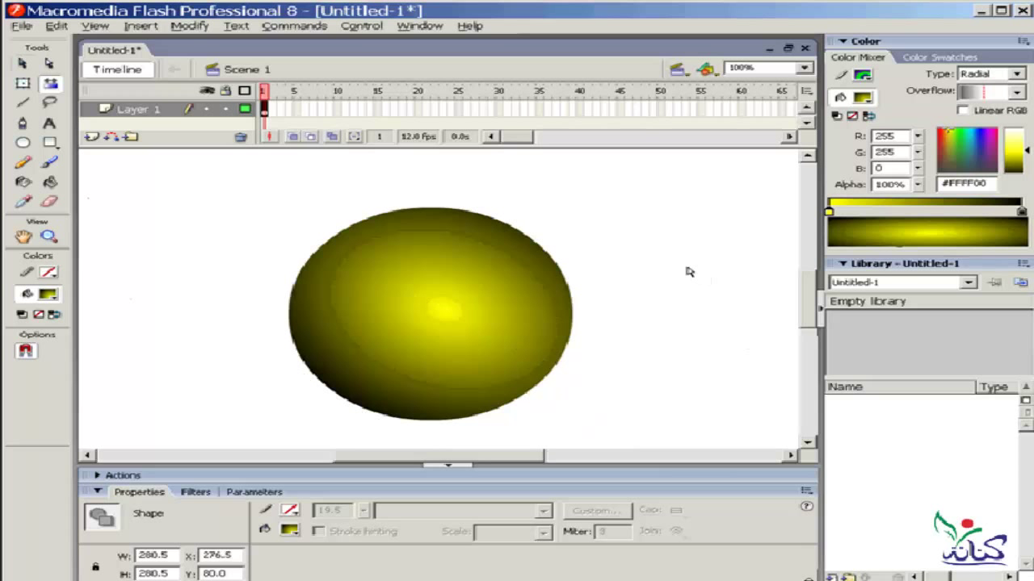
key("Delete")
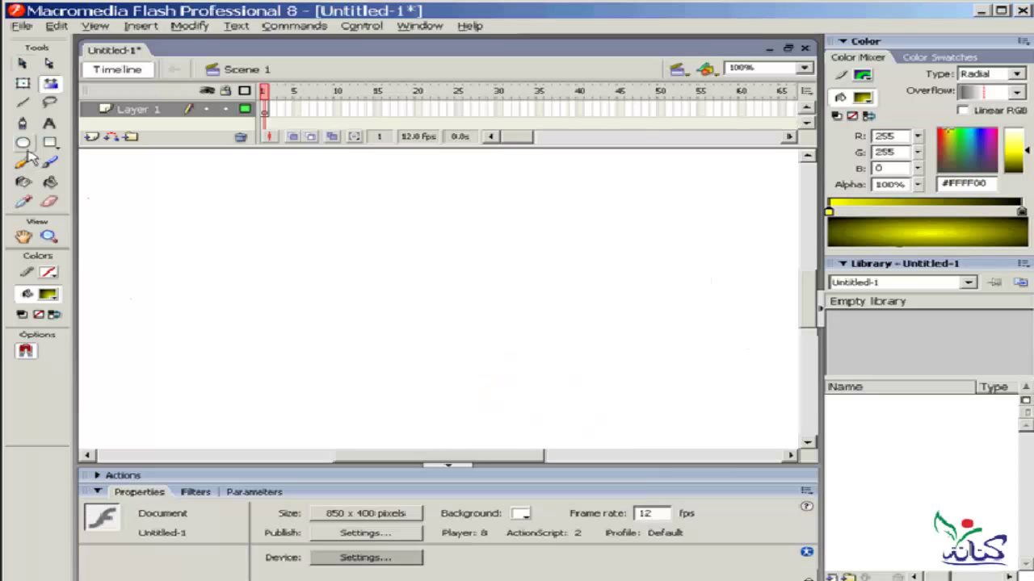
Step: Draw a wide rectangle with a solid dark grey #333333 fill
left_click(48, 144)
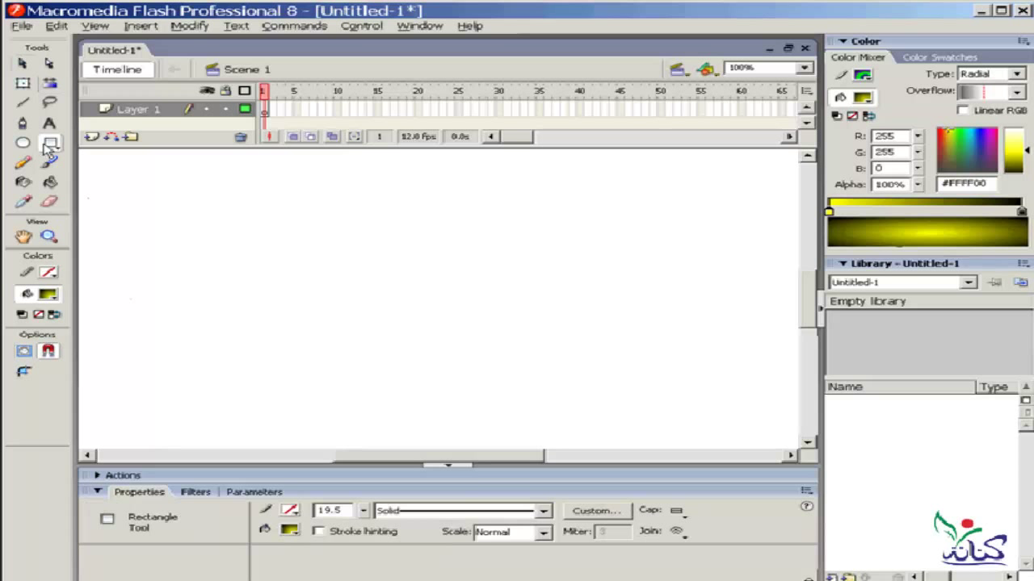
left_click(289, 530)
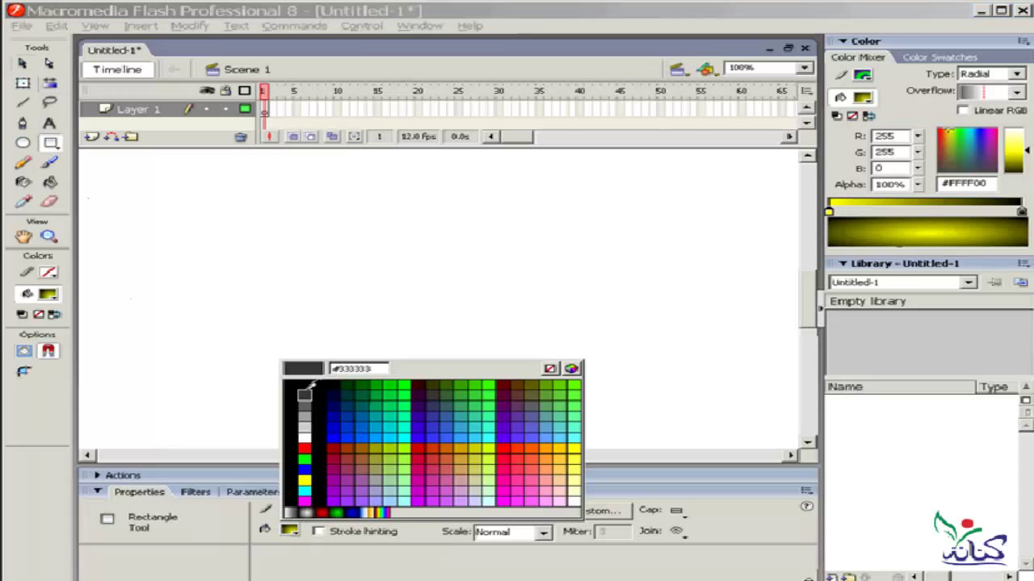
left_click(306, 391)
left_click_drag(634, 210, 221, 306)
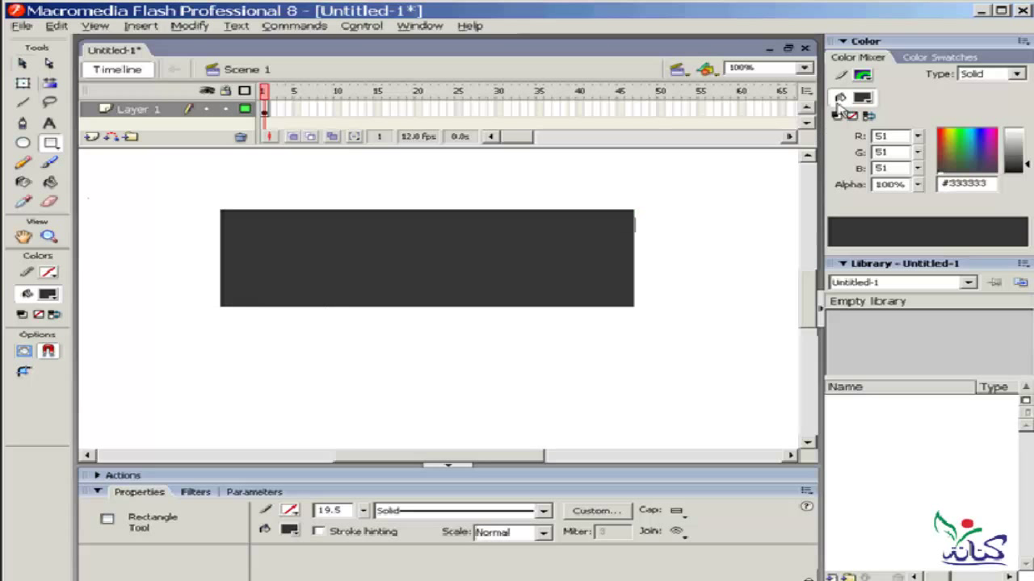
Step: Give the rectangle a left-to-right yellow-to-black Linear gradient fill
left_click(1017, 74)
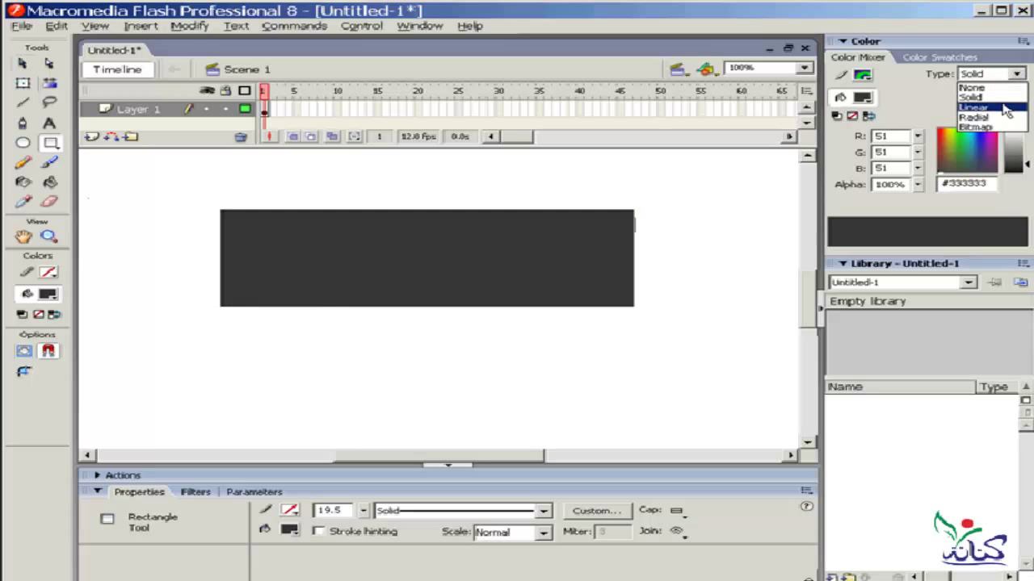
left_click(973, 107)
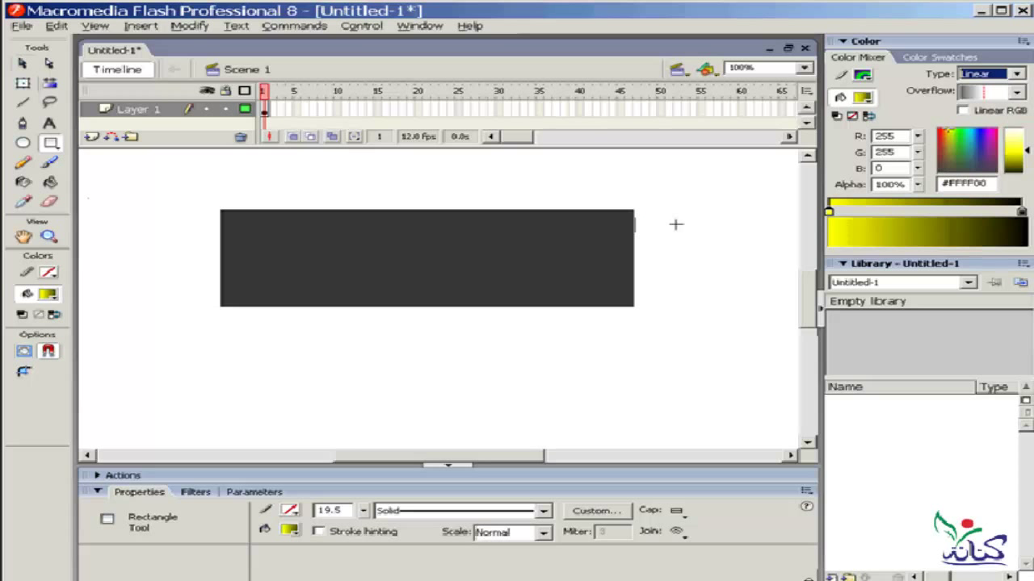
left_click(22, 63)
left_click(489, 254)
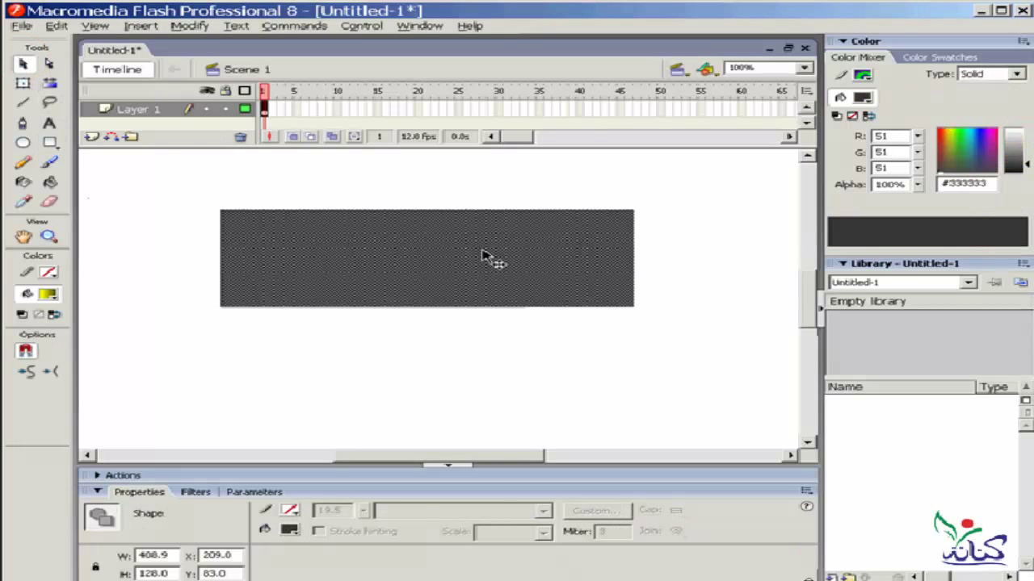
left_click(862, 98)
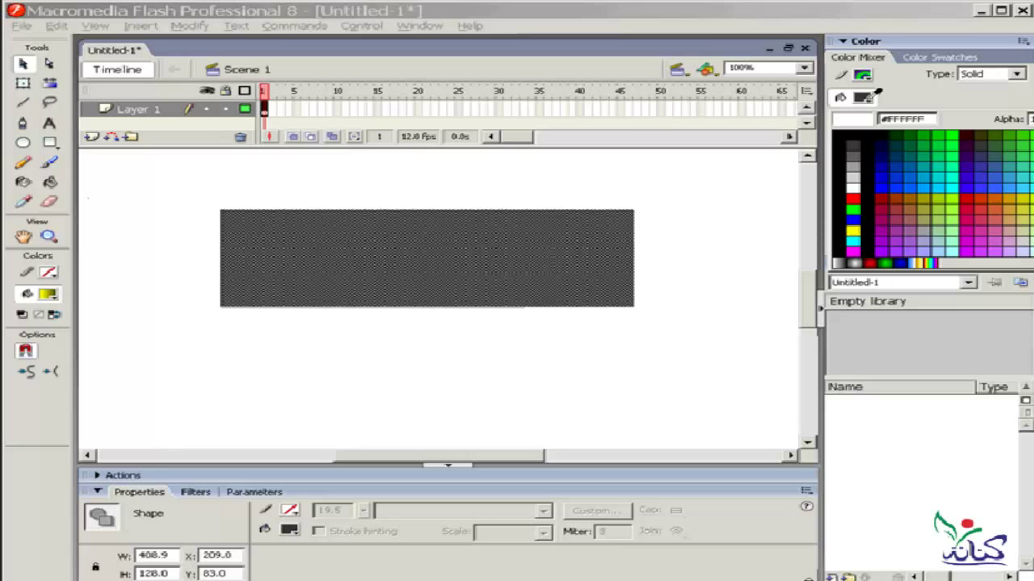
left_click(872, 96)
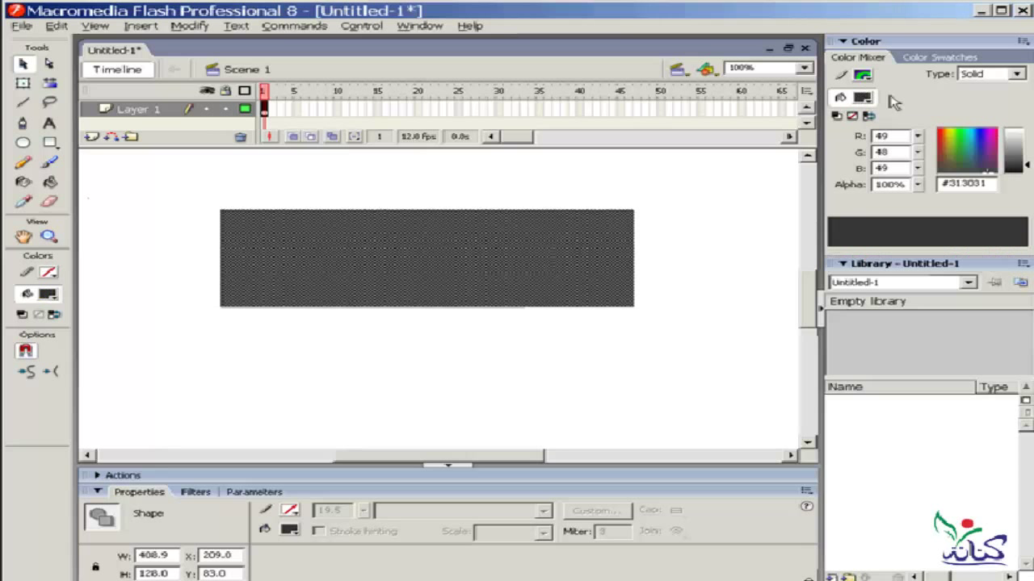
left_click(1001, 74)
left_click(977, 107)
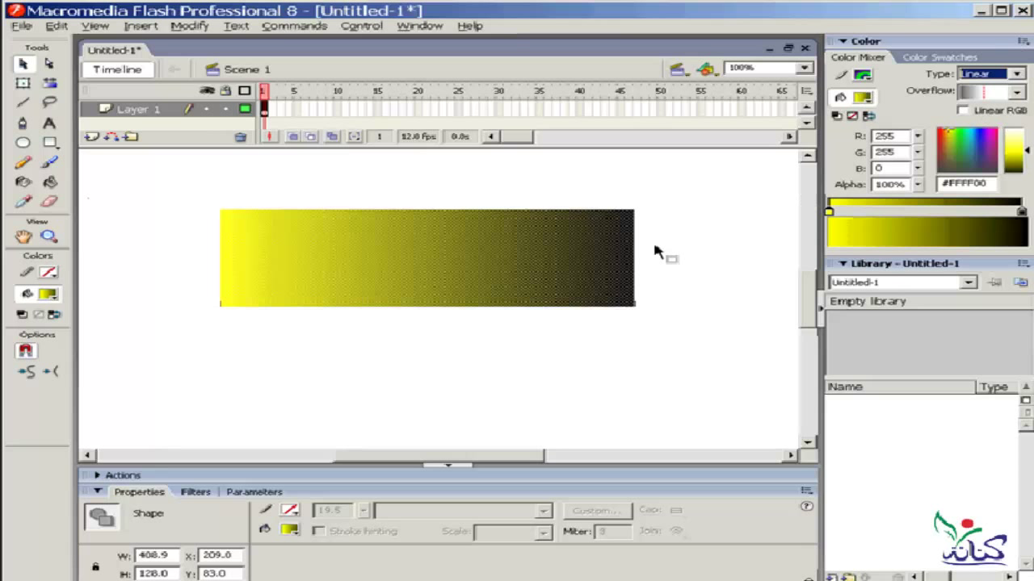
left_click(683, 215)
left_click(466, 278)
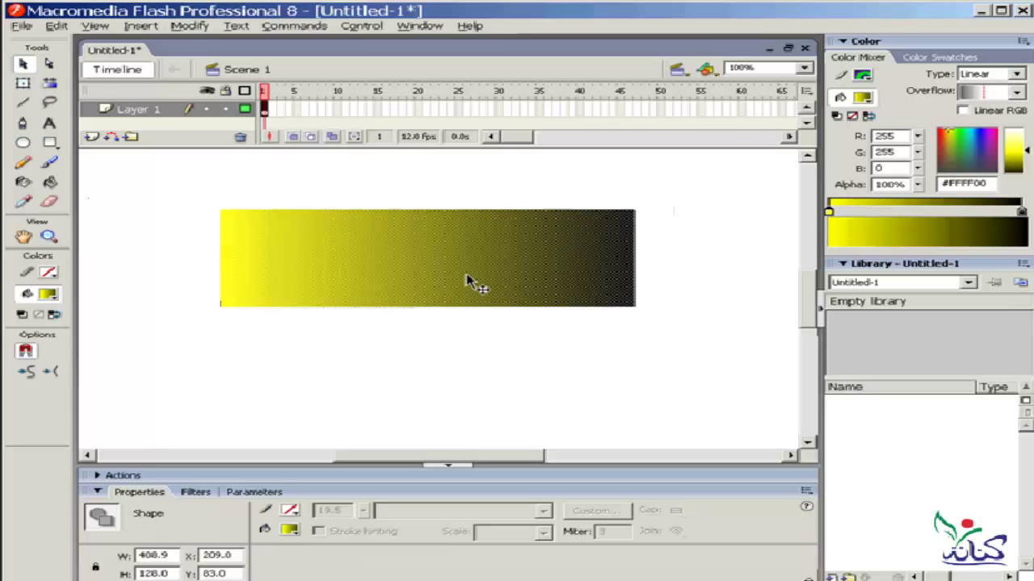
Step: Rotate, resize and reverse the rectangle's gradient to run diagonally from black to yellow
left_click(49, 83)
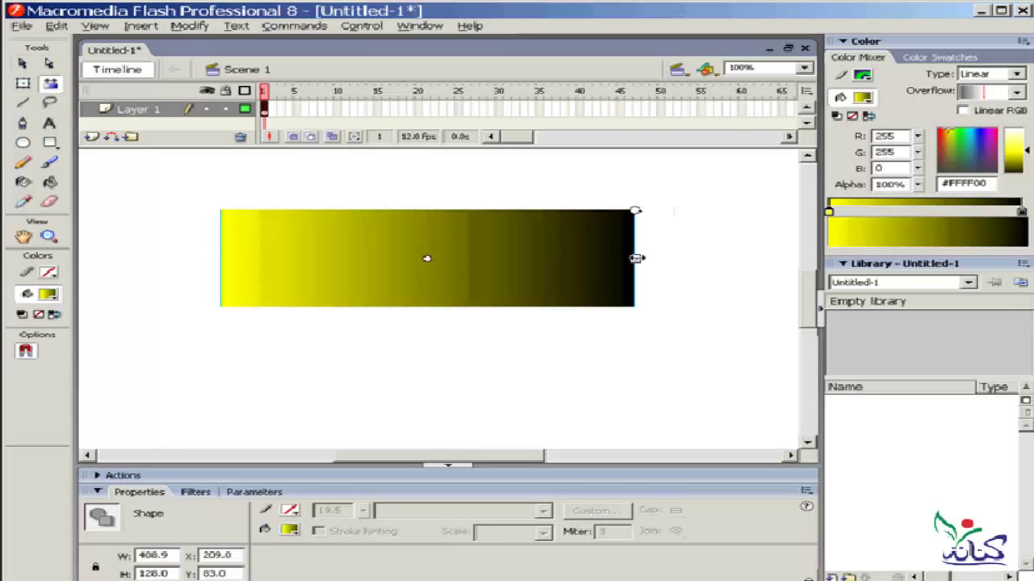
mouse_move(637, 258)
left_mouse_down()
mouse_move(533, 258)
mouse_move(715, 260)
left_mouse_up()
left_click(716, 270)
left_click(541, 266)
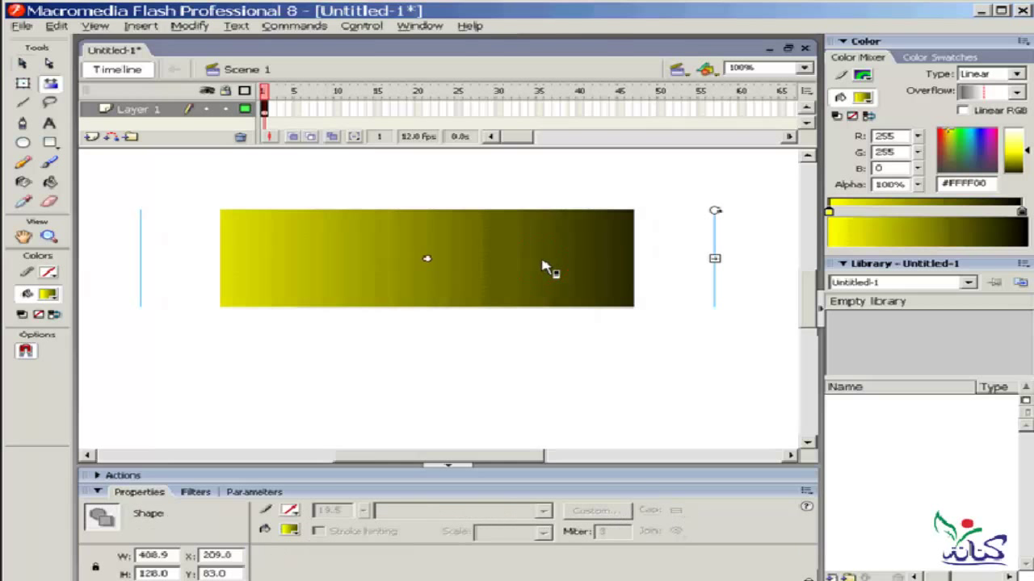
left_click_drag(715, 211, 644, 322)
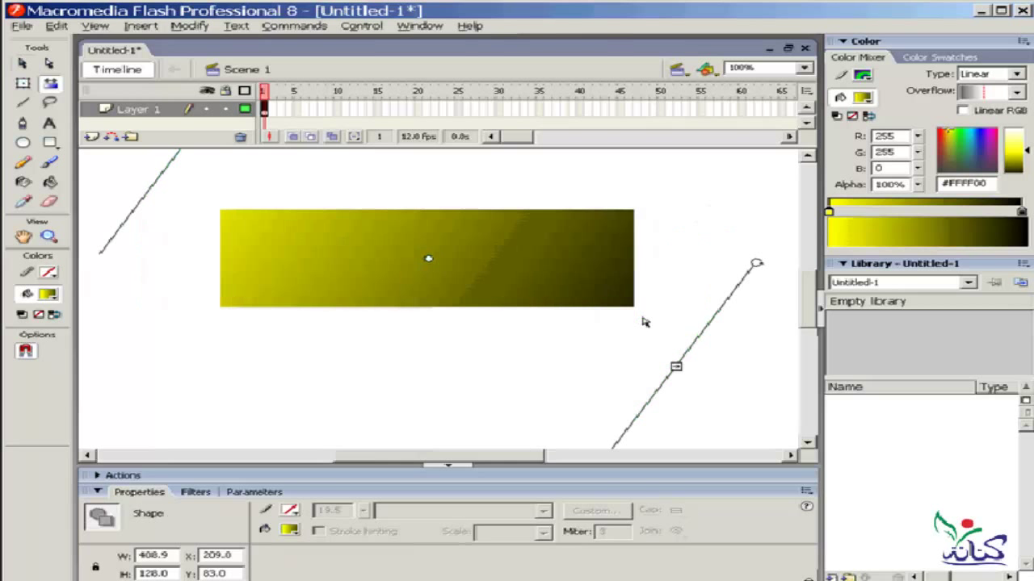
left_click_drag(677, 367, 576, 341)
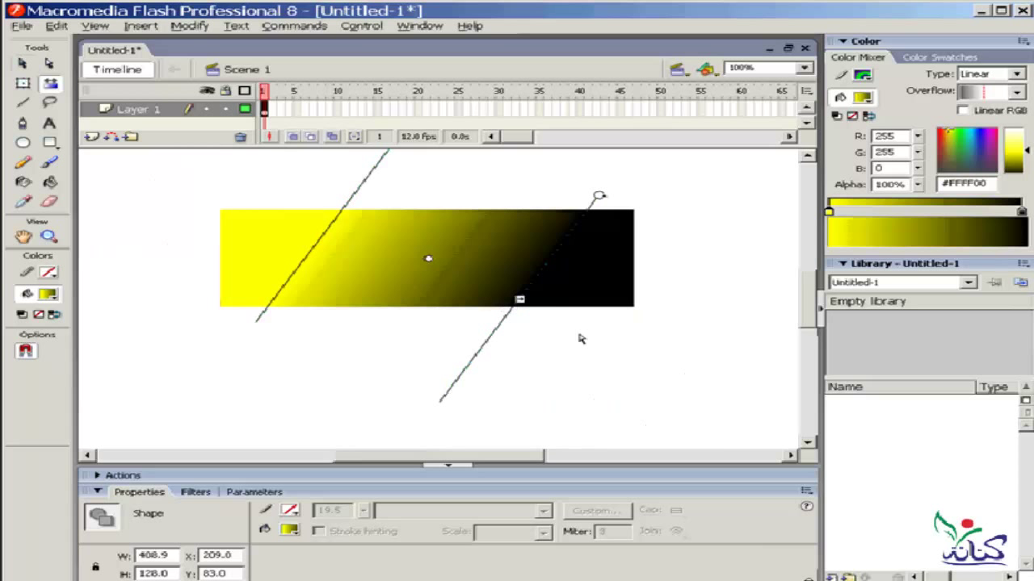
left_click_drag(599, 197, 488, 417)
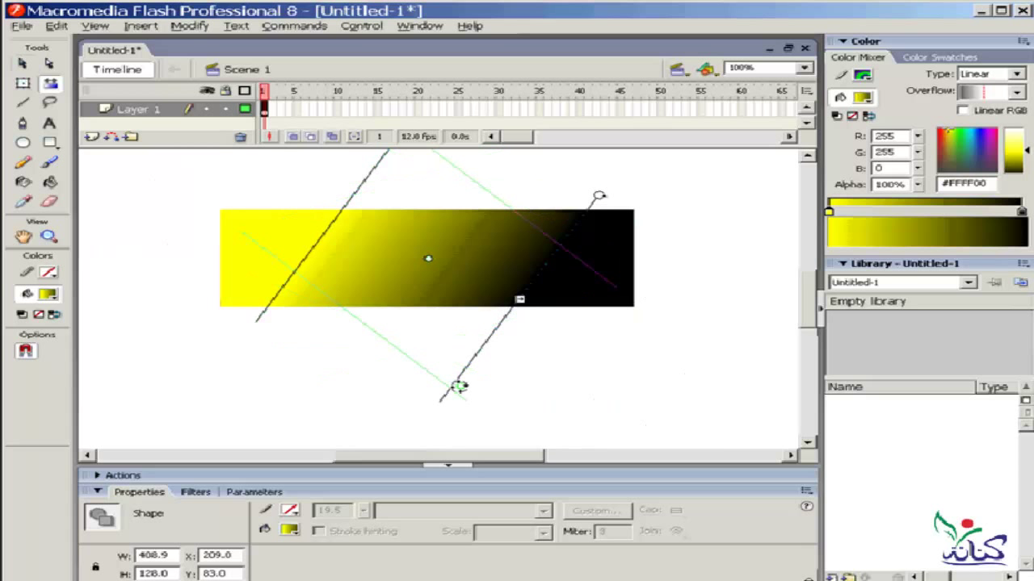
mouse_move(352, 315)
left_mouse_down()
mouse_move(289, 313)
mouse_move(298, 342)
mouse_move(229, 352)
left_mouse_up()
left_click_drag(268, 379, 423, 324)
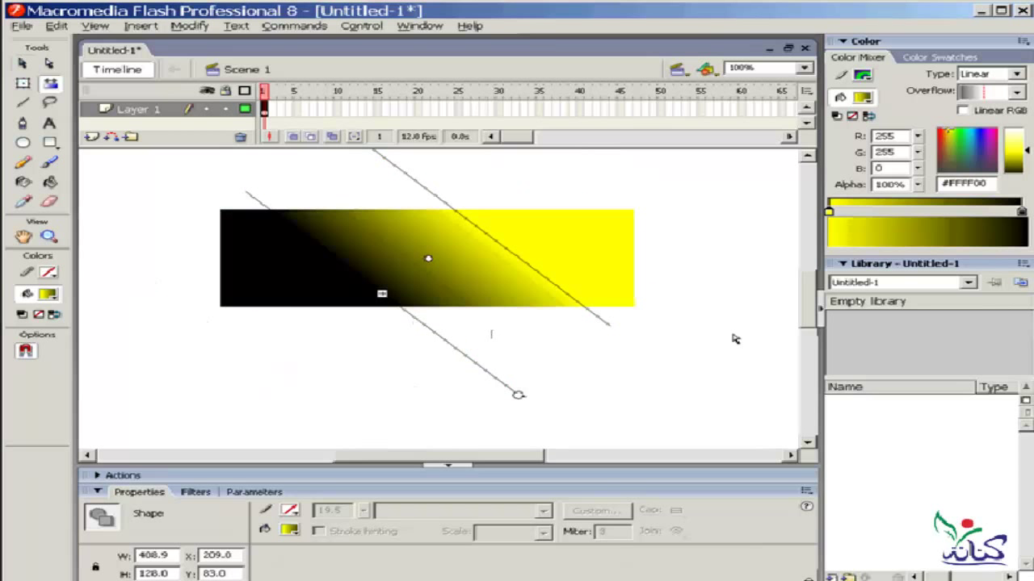
left_click(153, 204)
key("v")
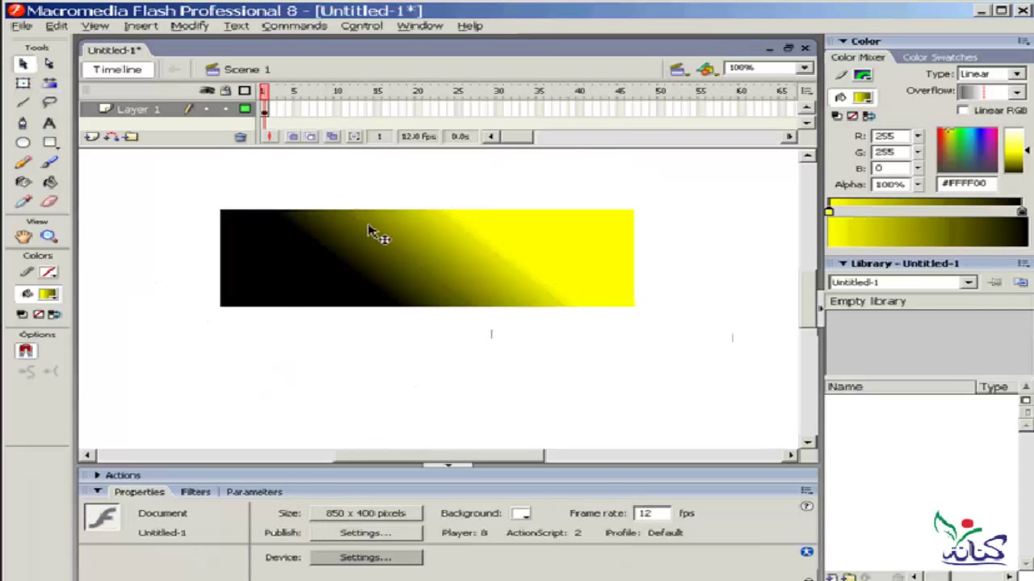
left_click(446, 269)
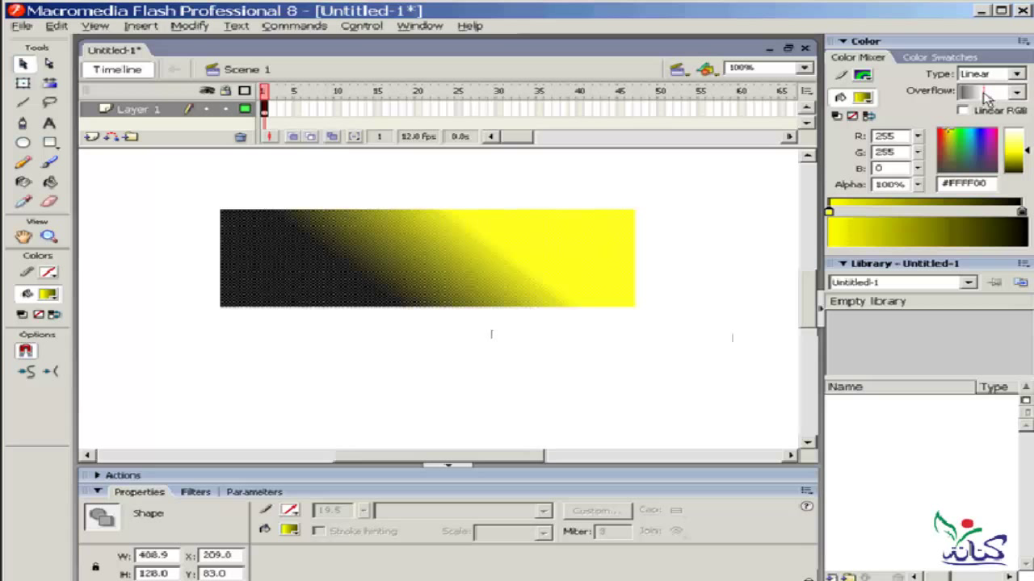
left_click(1017, 94)
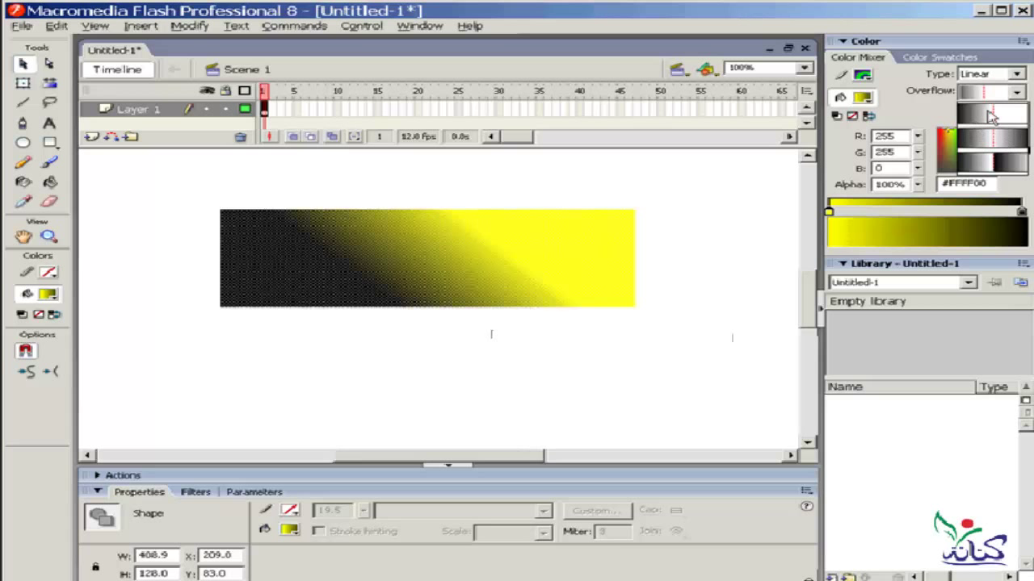
left_click(1018, 115)
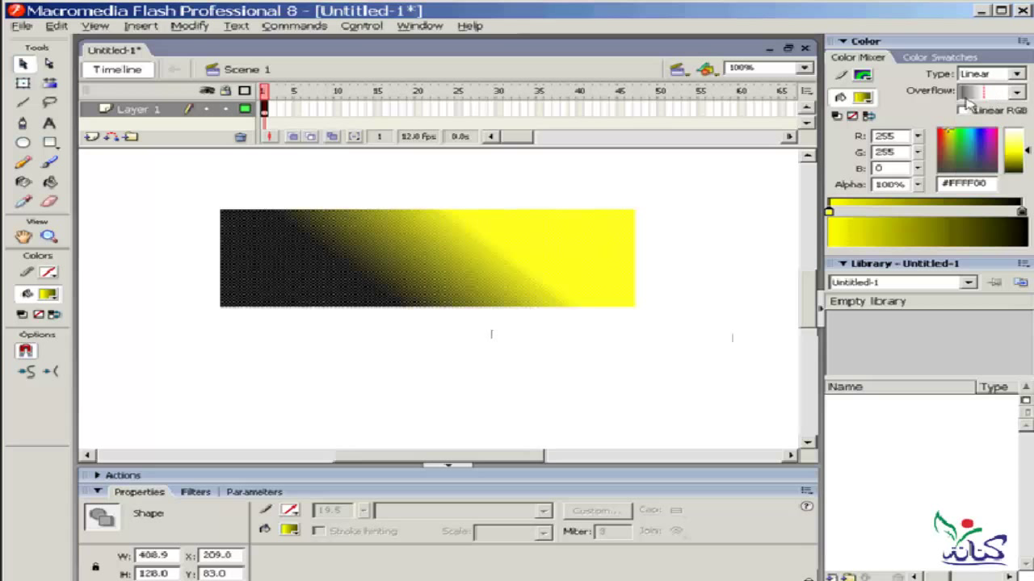
left_click(662, 202)
left_click(555, 250)
Step: Move the yellow stop inward, lighten it to #FEFDB4, and set gradient Overflow to Repeat
left_click_drag(829, 213, 916, 214)
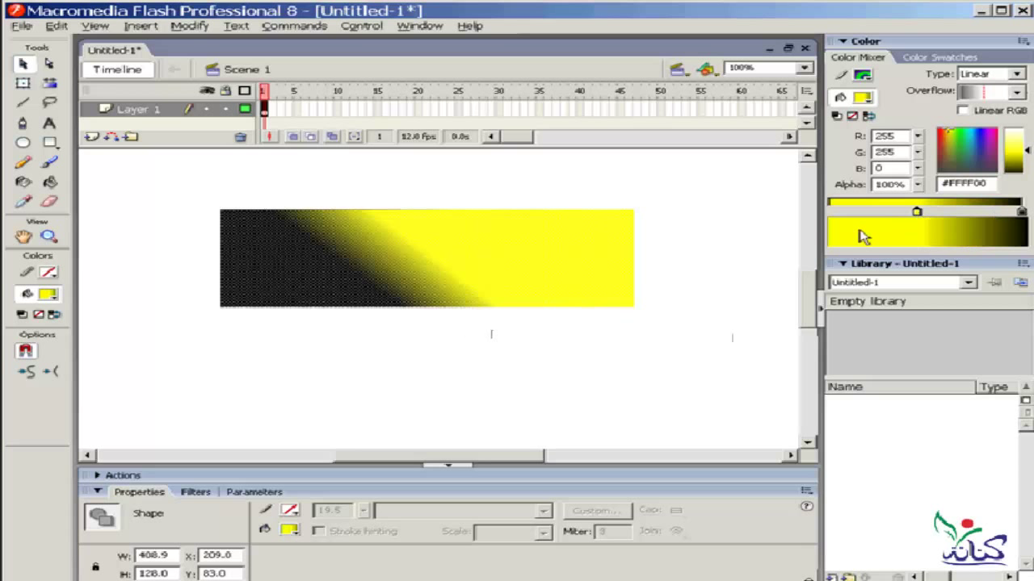
left_click_drag(1027, 150, 1027, 132)
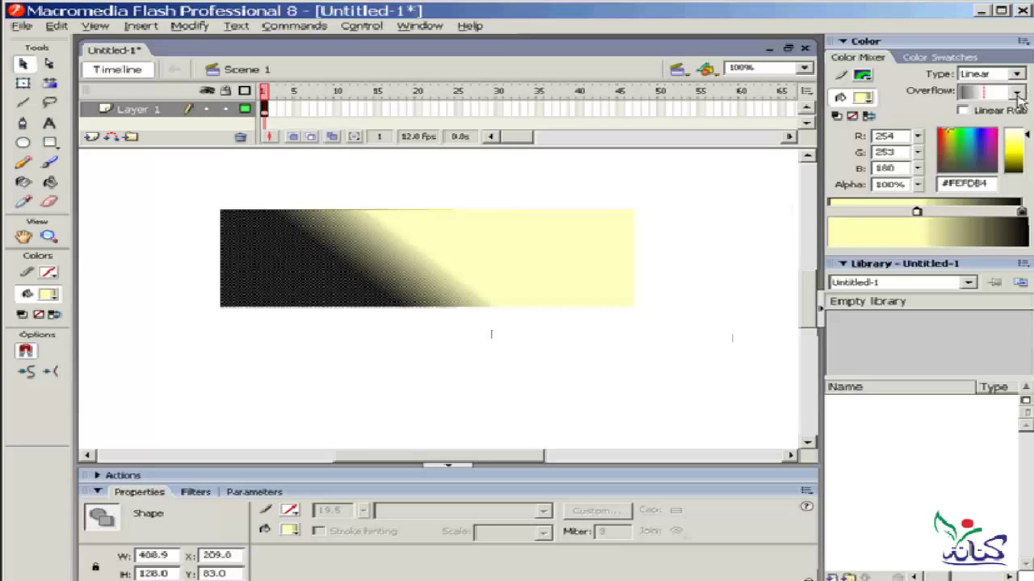
left_click(1017, 95)
left_click(1005, 141)
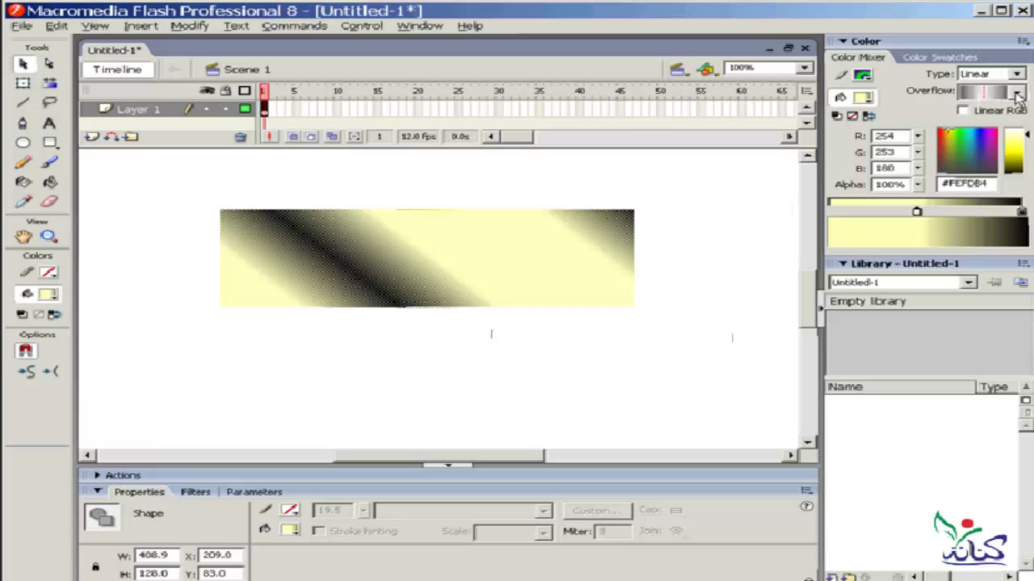
left_click(1018, 95)
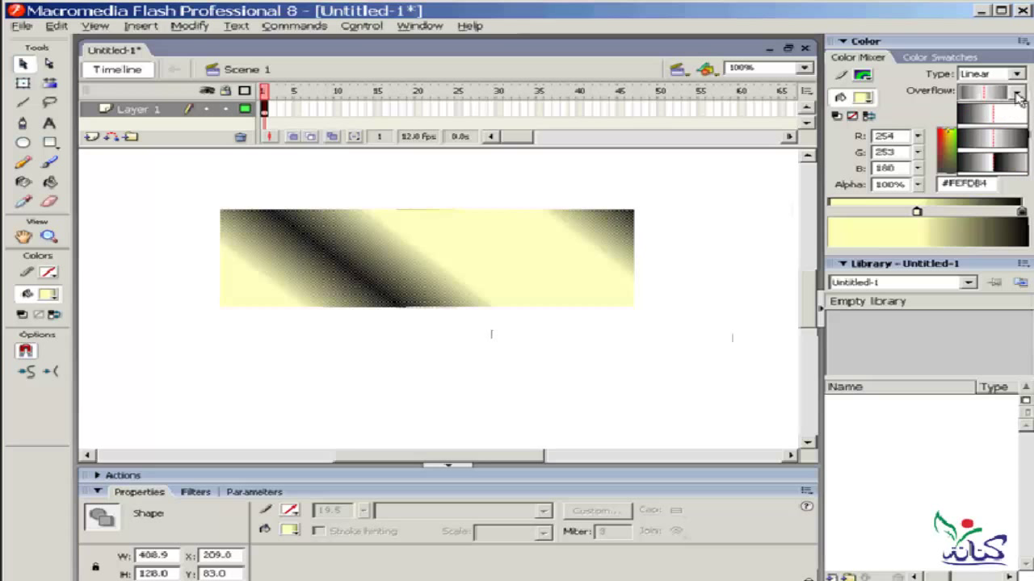
left_click(1001, 170)
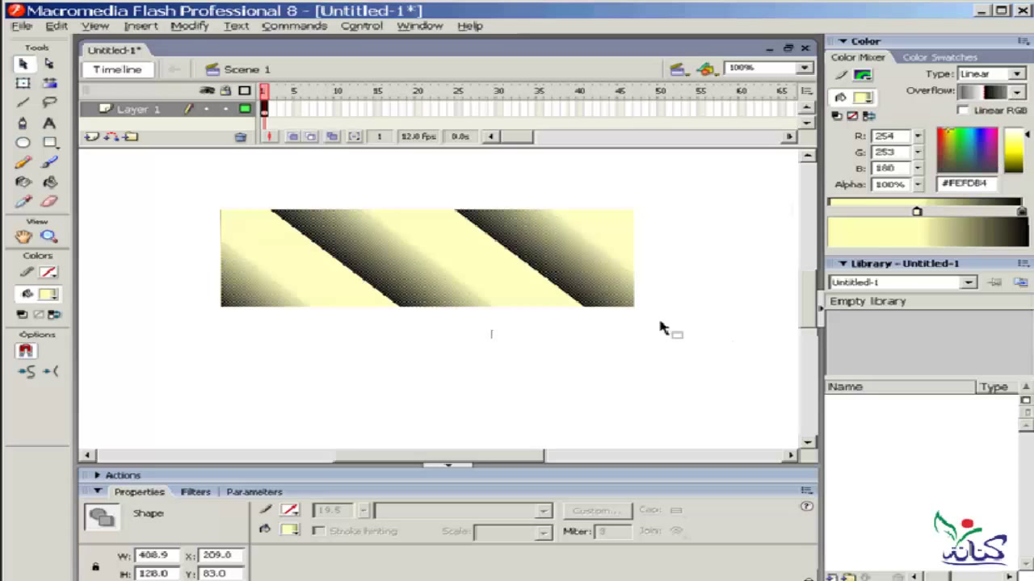